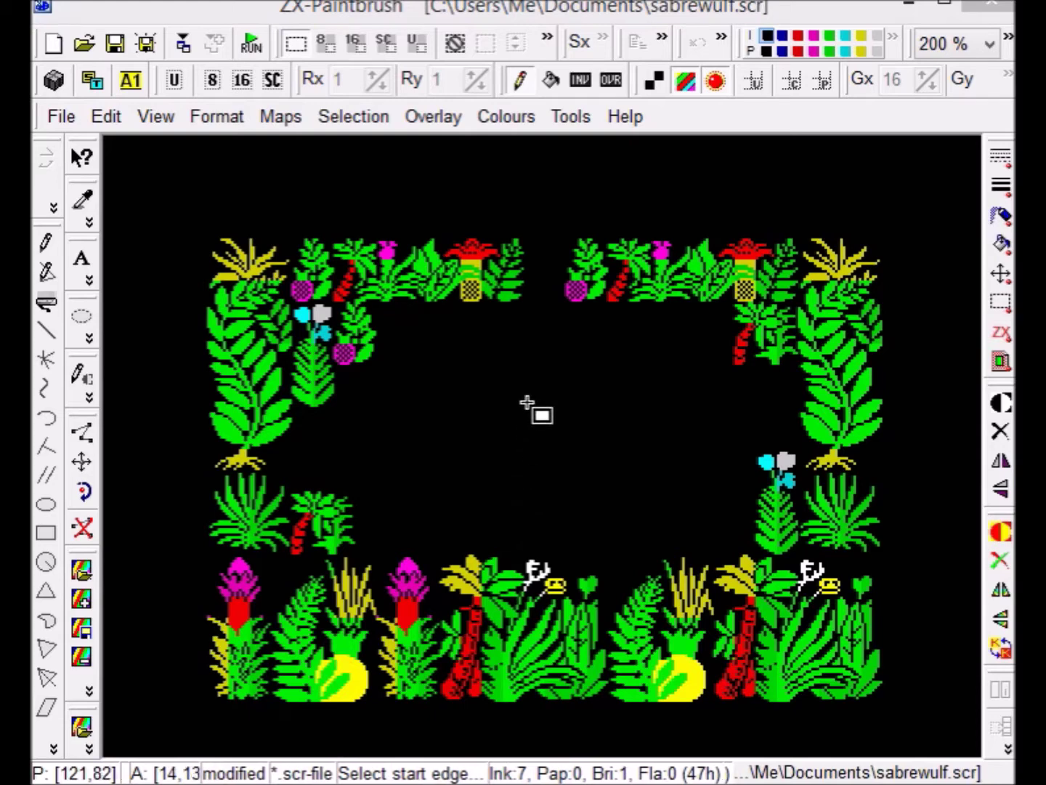
Step: Show the picture's bare pixels without colour attributes, enlarge the lower-left plants to 500%, and compare them with the colour display
{"action": "left_click", "coordinate": [656, 85]}
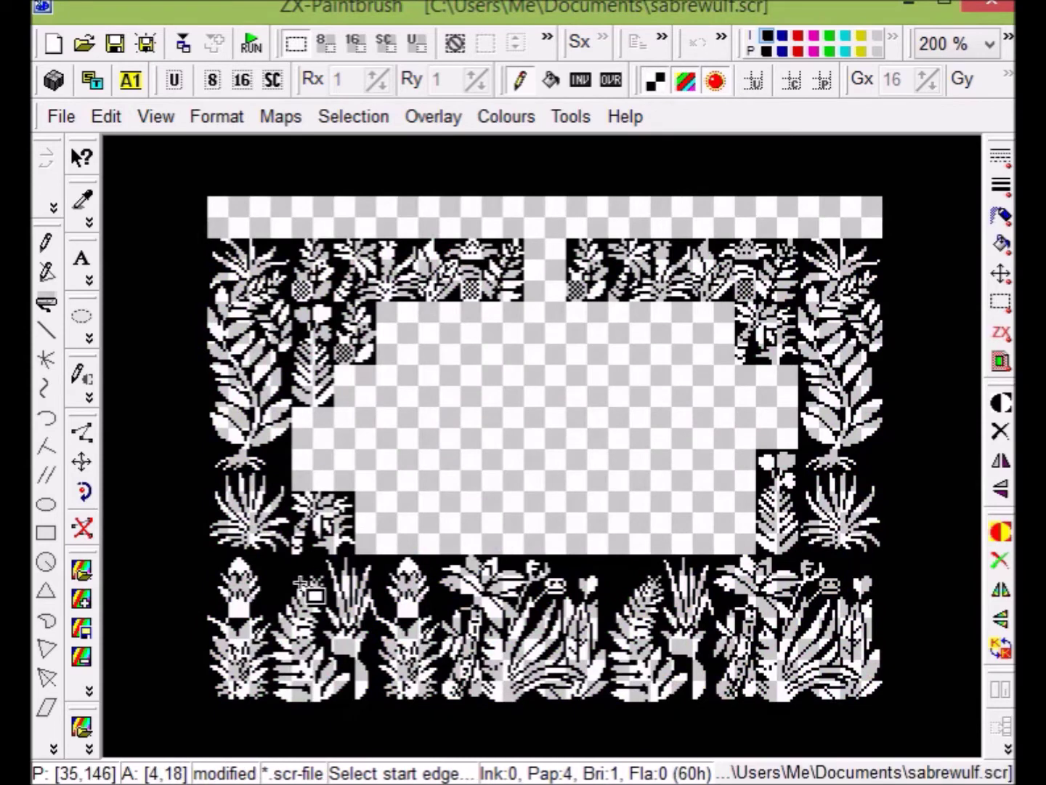
{"action": "scroll", "coordinate": [325, 559], "scroll_direction": "up", "scroll_amount": 2}
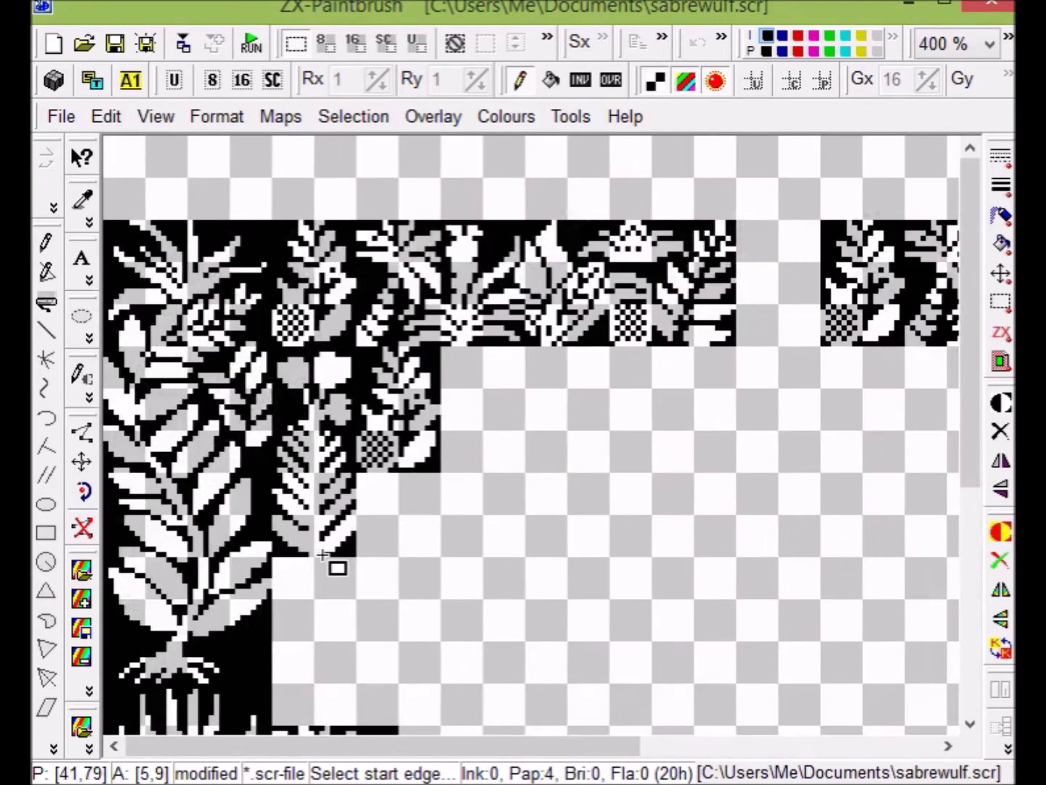
{"action": "scroll", "coordinate": [324, 556], "scroll_direction": "up", "scroll_amount": 1}
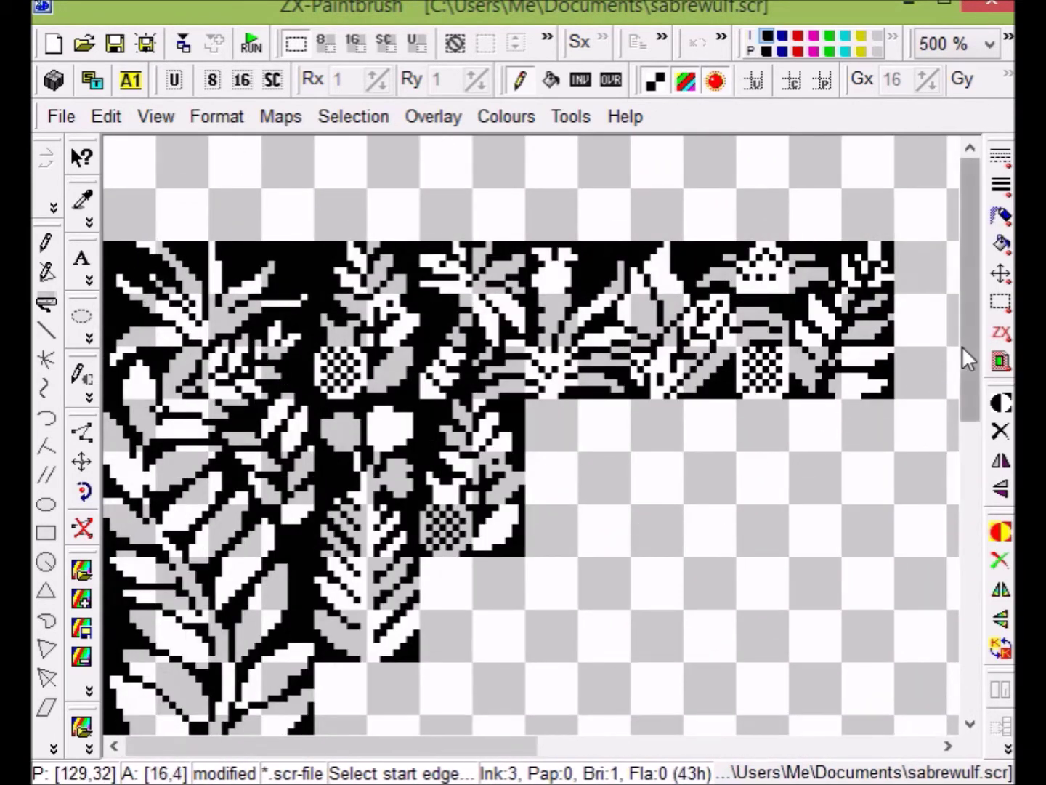
{"action": "left_click_drag", "start_coordinate": [962, 345], "coordinate": [972, 695]}
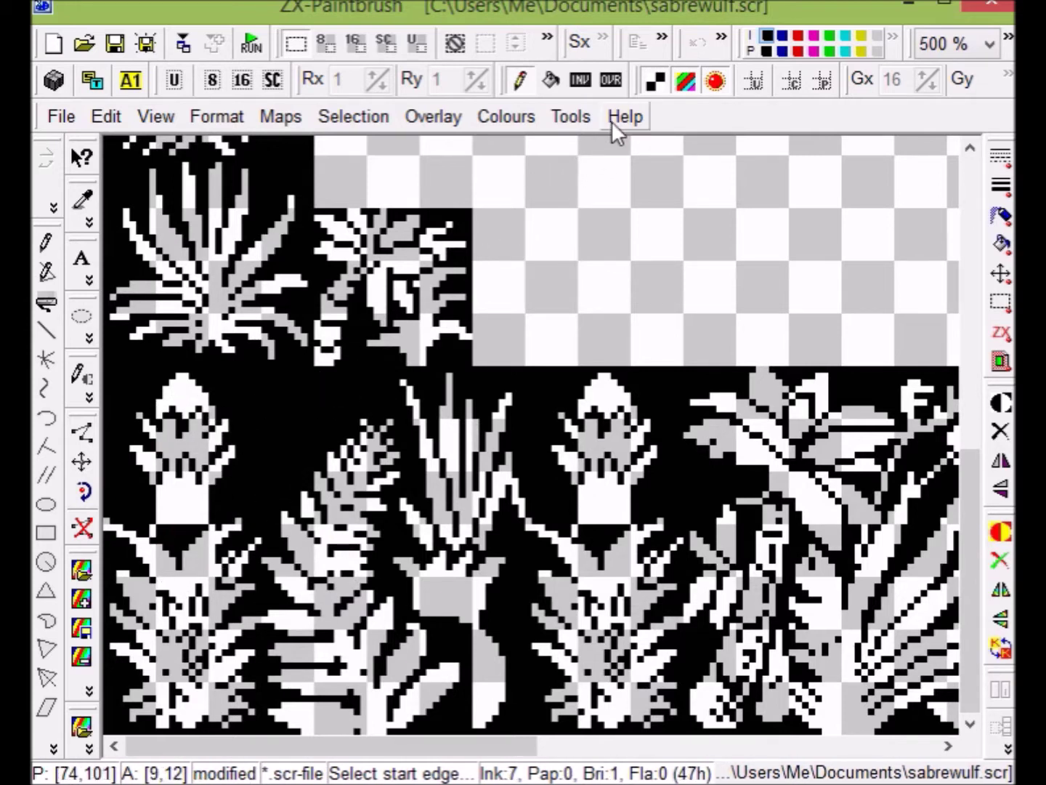
{"action": "left_click", "coordinate": [656, 82]}
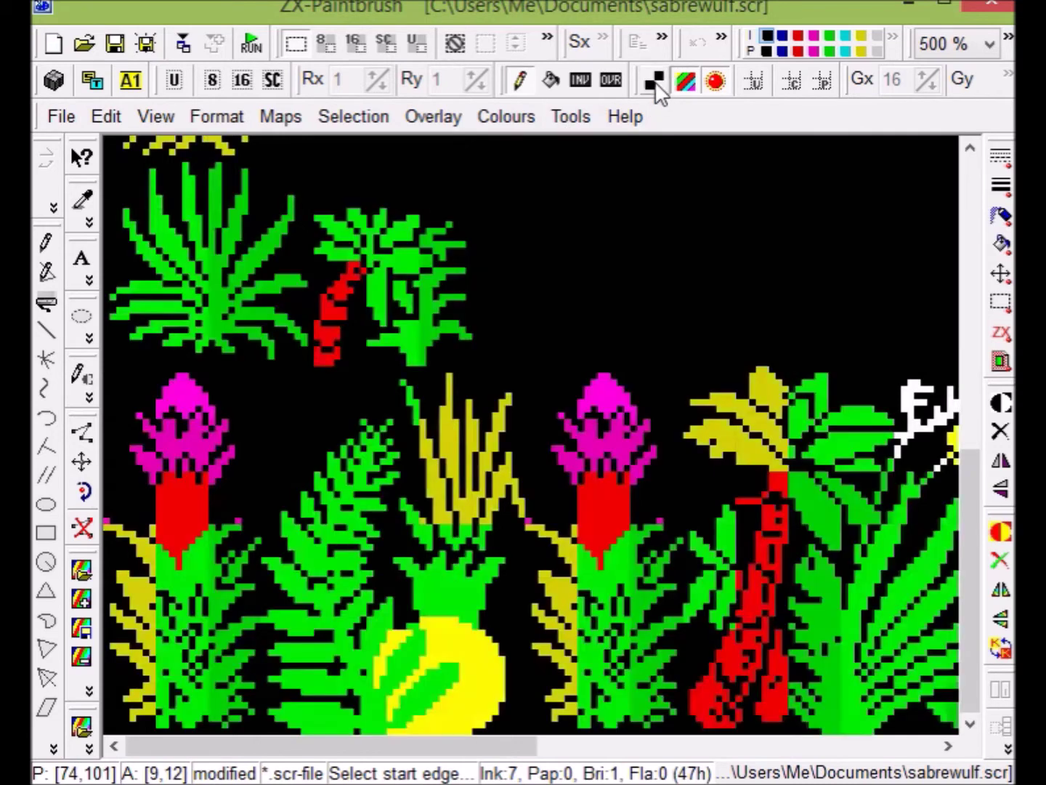
{"action": "left_click", "coordinate": [656, 83]}
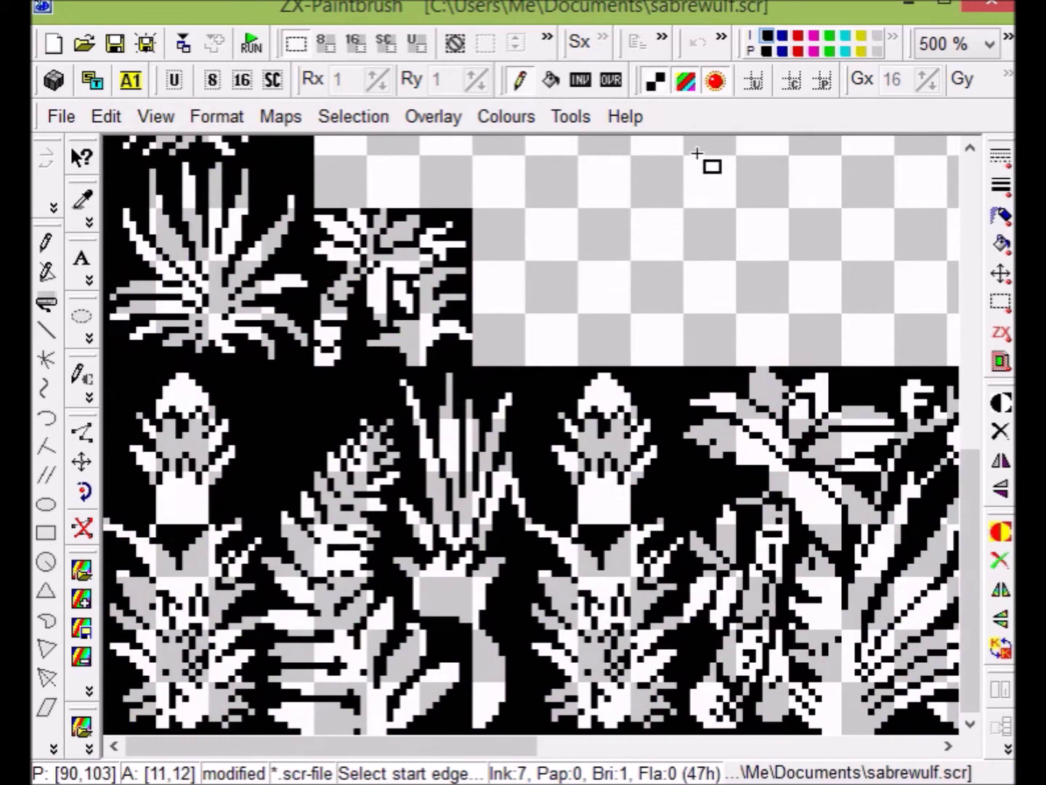
Step: Invert the pixels of the whole picture and check the result with colours shown, returning to the bare pixel display
{"action": "left_click", "coordinate": [107, 117]}
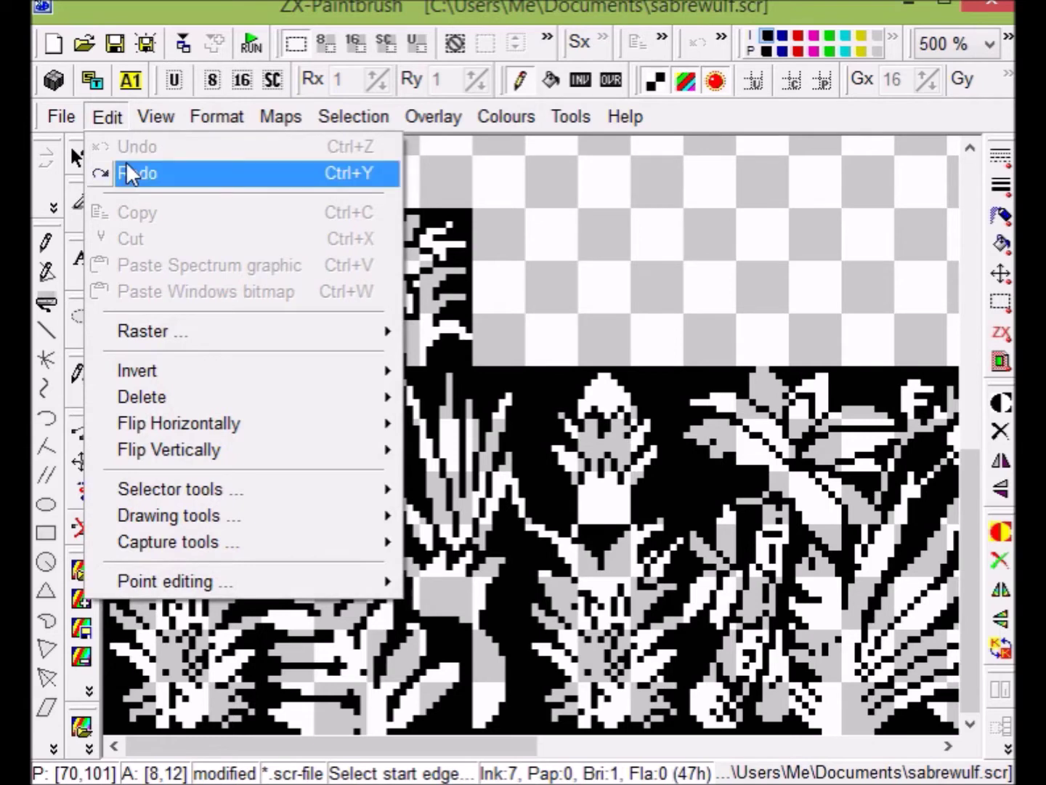
{"action": "mouse_move", "coordinate": [239, 375]}
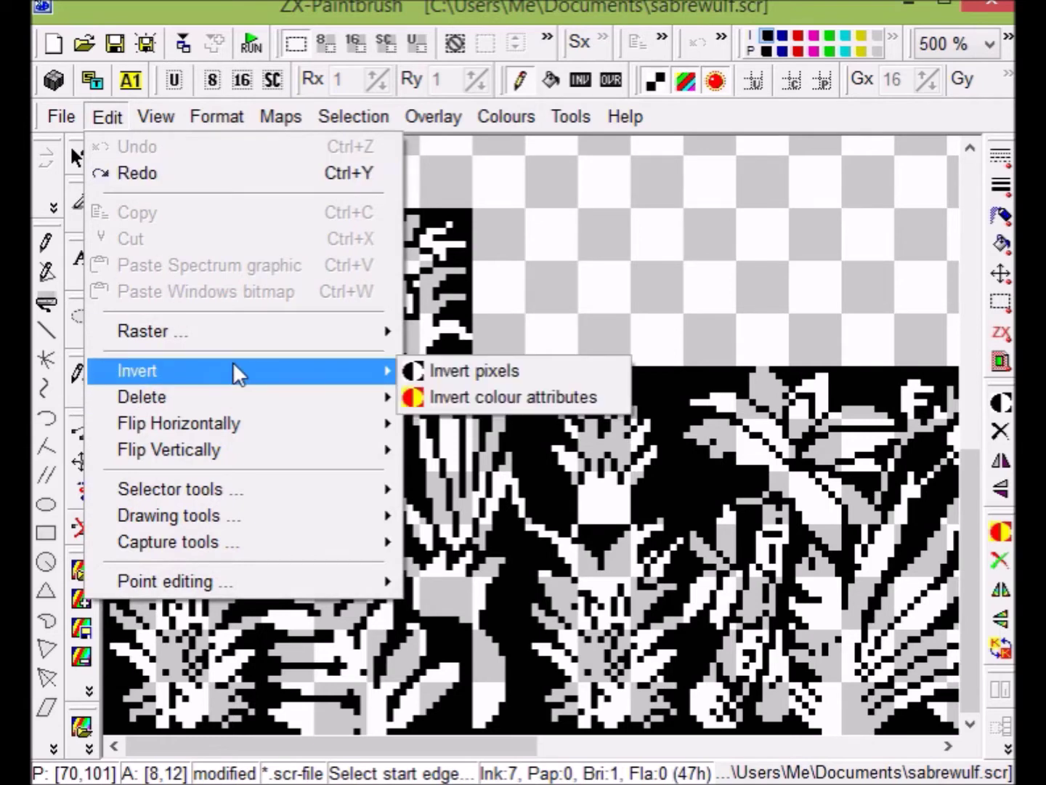
{"action": "left_click", "coordinate": [437, 371]}
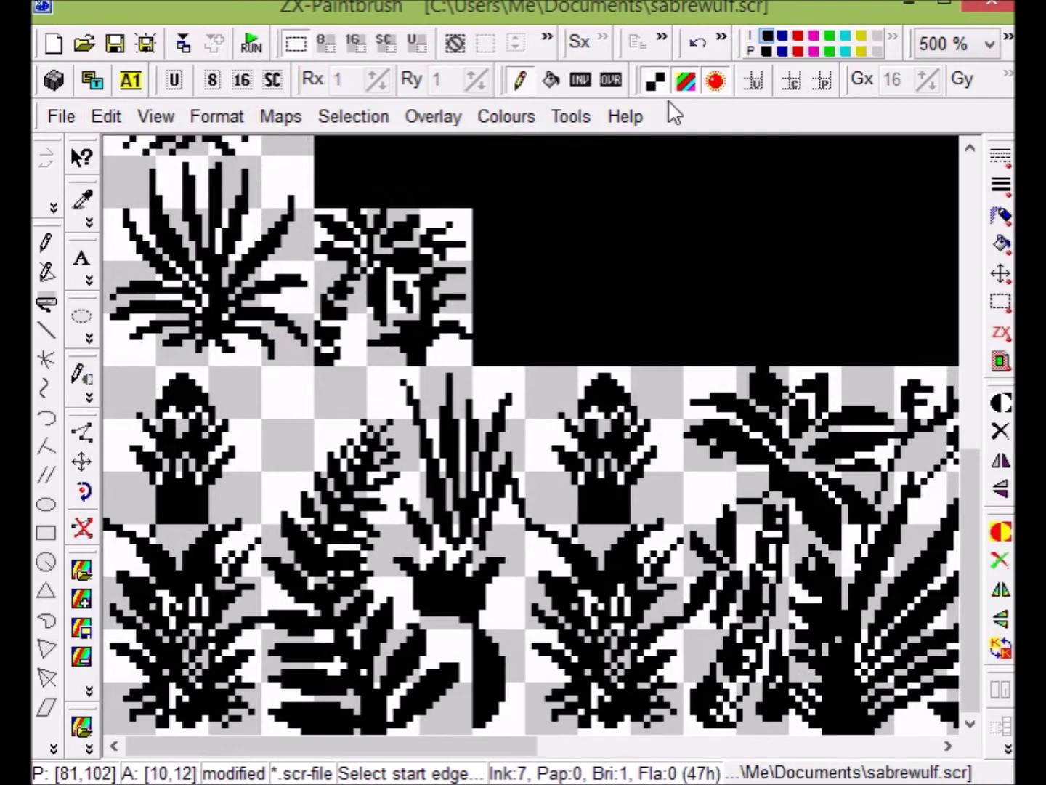
{"action": "left_click", "coordinate": [654, 82]}
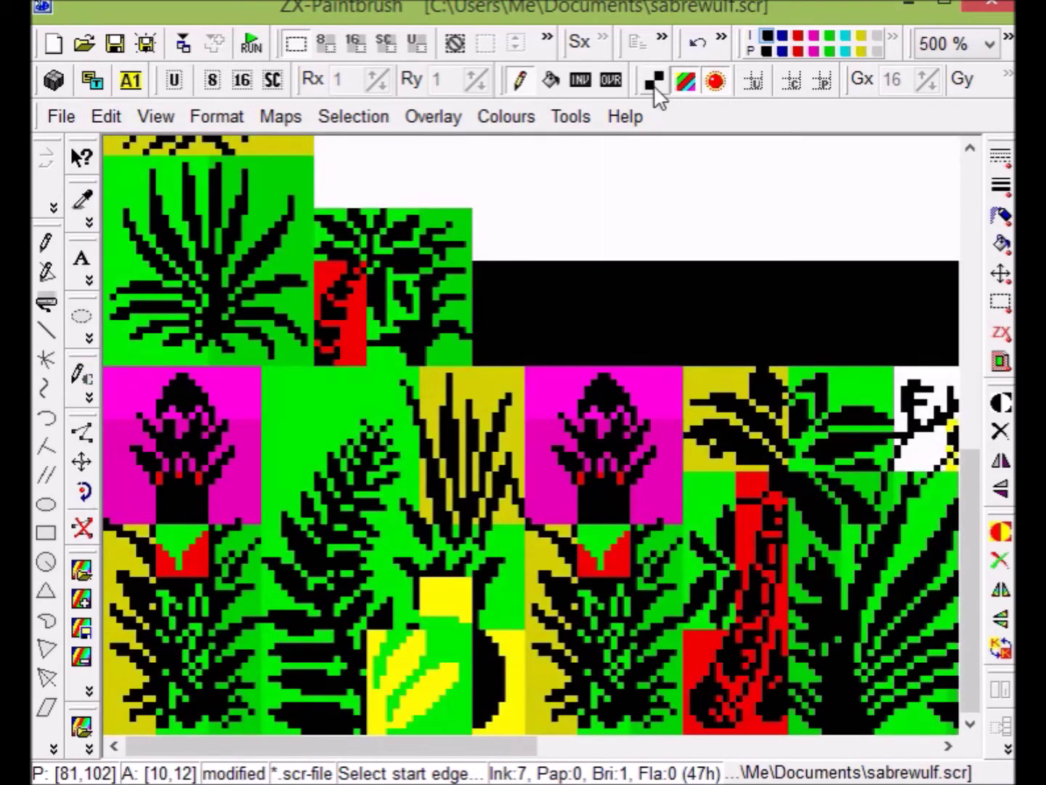
{"action": "left_click", "coordinate": [655, 82]}
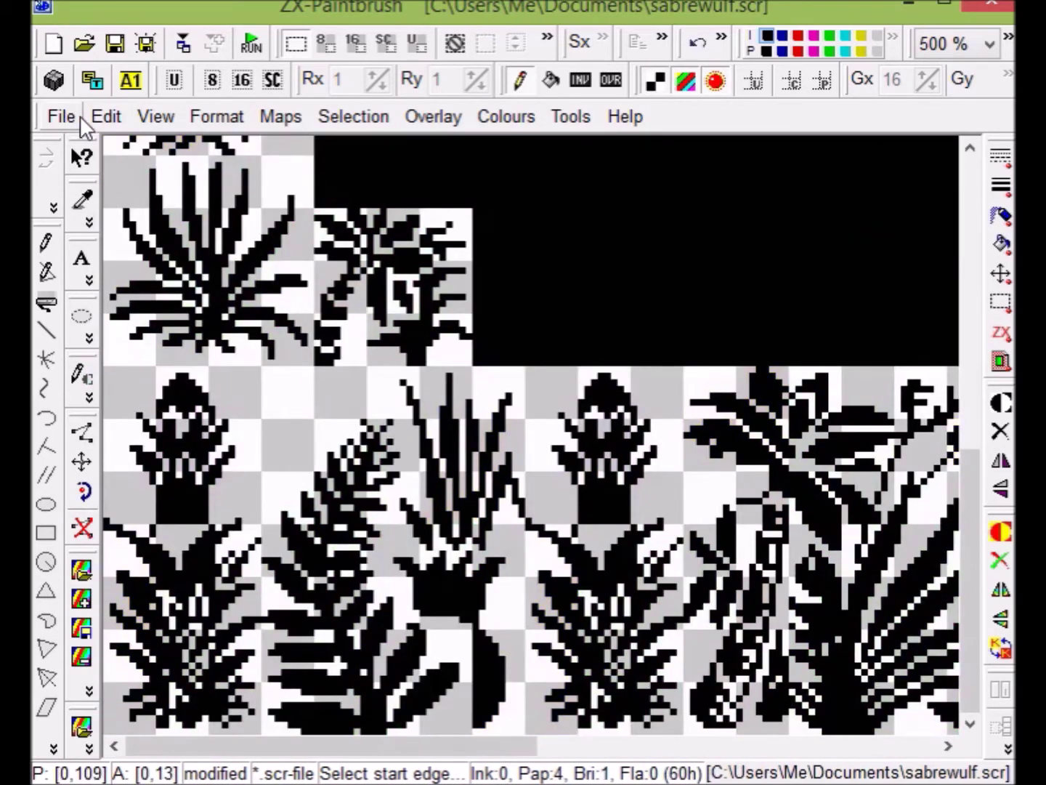
Step: Invert the colour attributes of the whole picture and check it in colour, returning to the bare pixel display
{"action": "left_click", "coordinate": [105, 118]}
{"action": "mouse_move", "coordinate": [180, 382]}
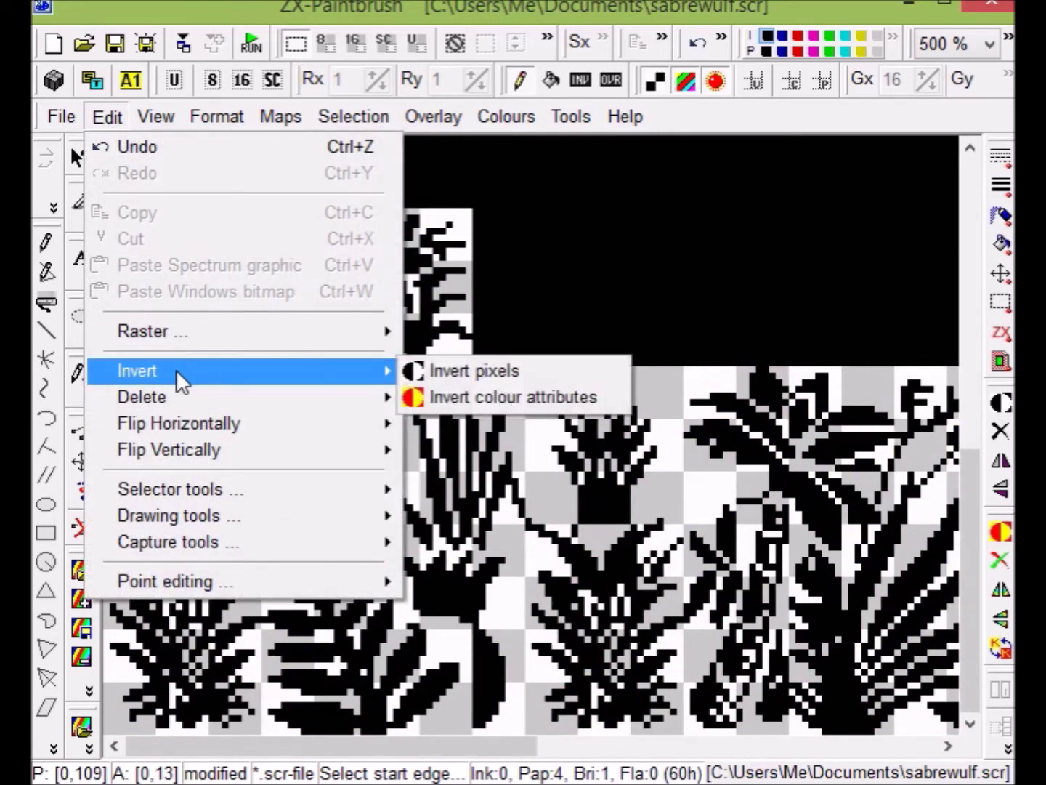
{"action": "left_click", "coordinate": [450, 370]}
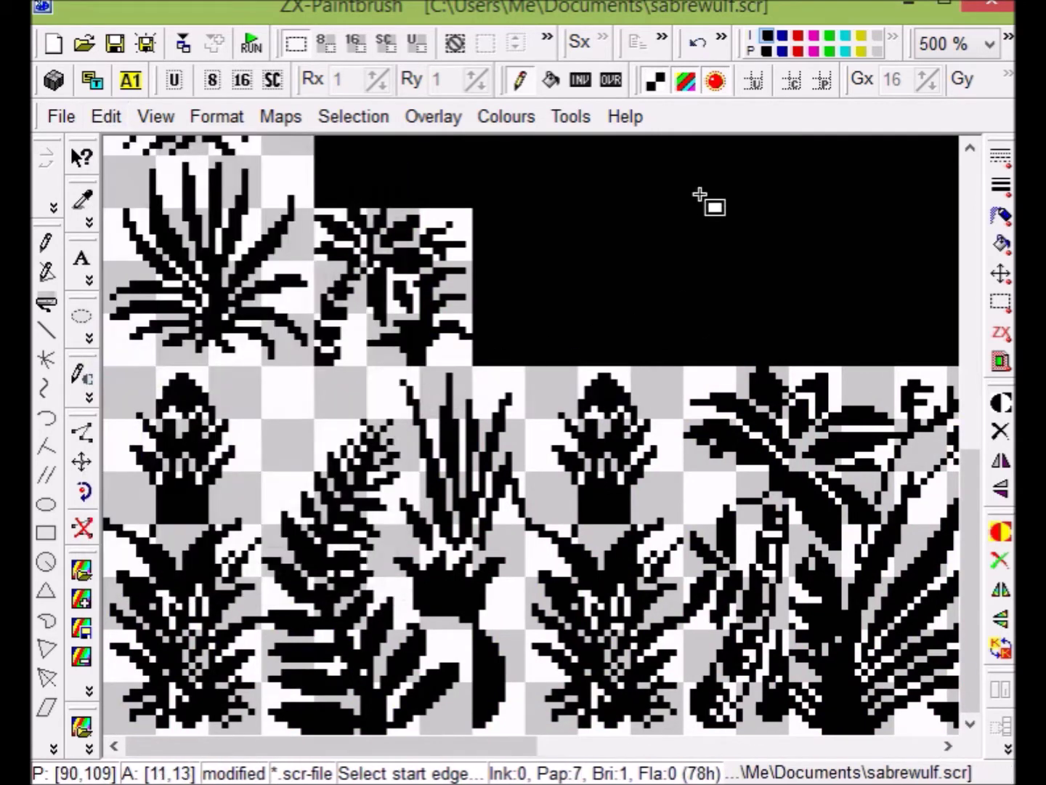
{"action": "left_click", "coordinate": [658, 82]}
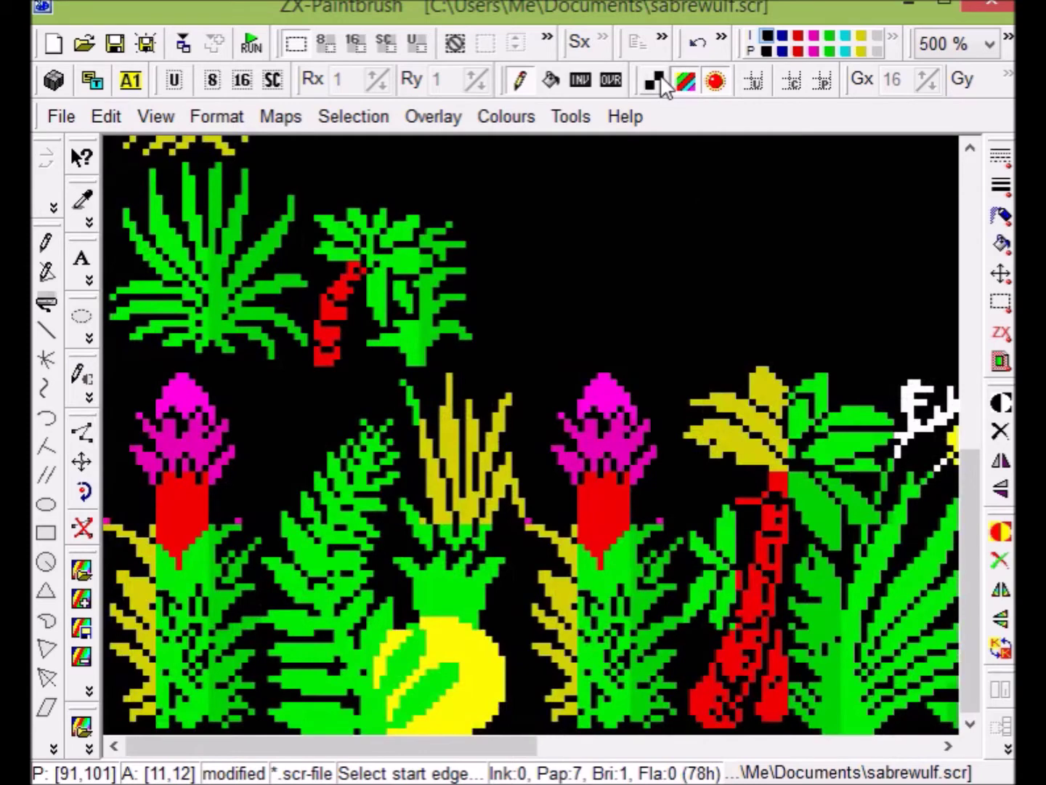
{"action": "left_click", "coordinate": [659, 83]}
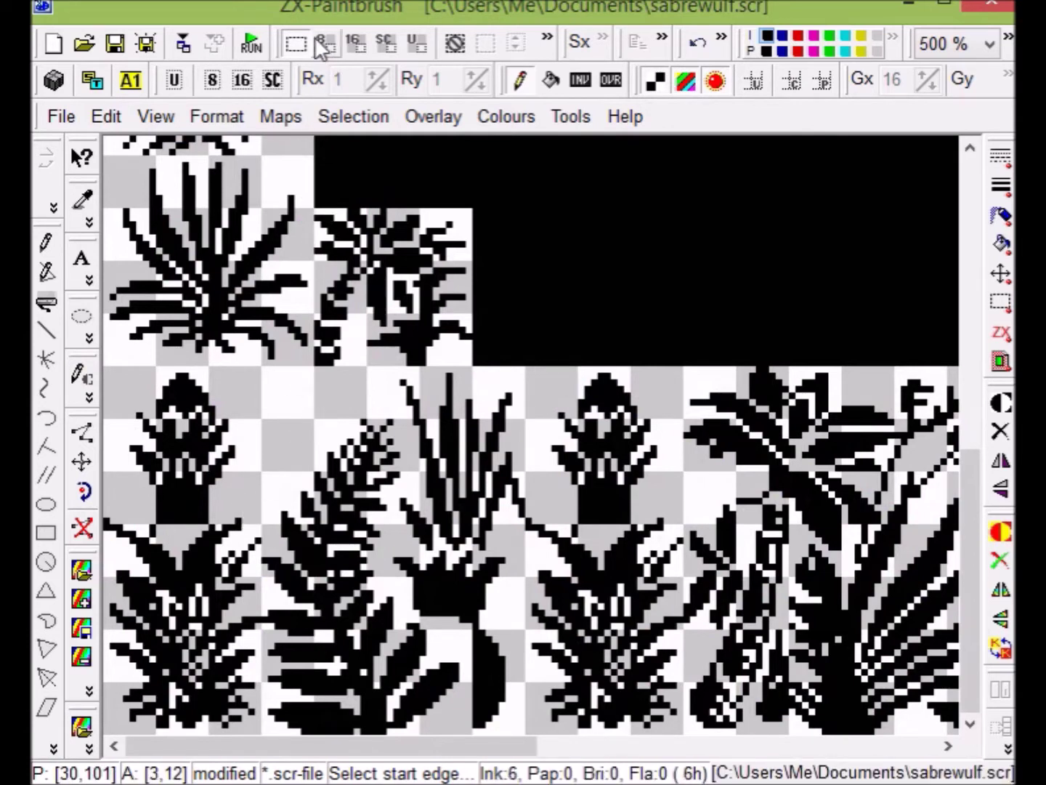
Step: Select the whole flower plant in the lower-left corner of the picture, down to its bottom edge
{"action": "left_click", "coordinate": [264, 369]}
{"action": "left_click", "coordinate": [218, 454]}
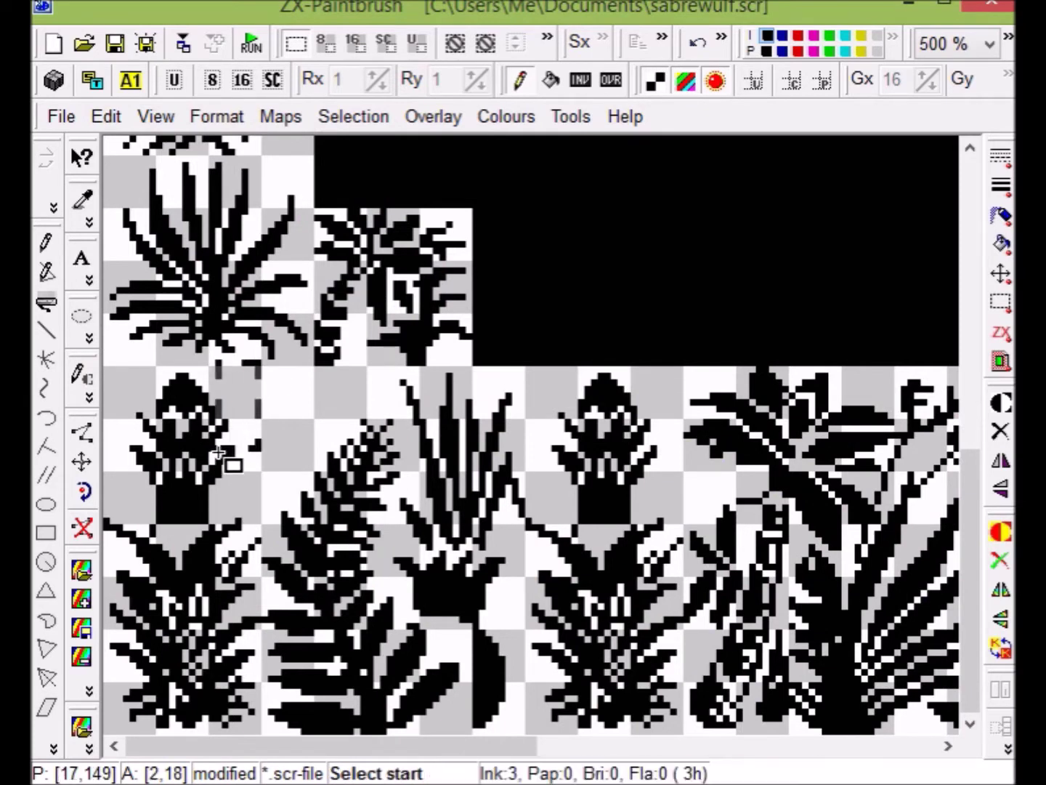
{"action": "left_click", "coordinate": [260, 367]}
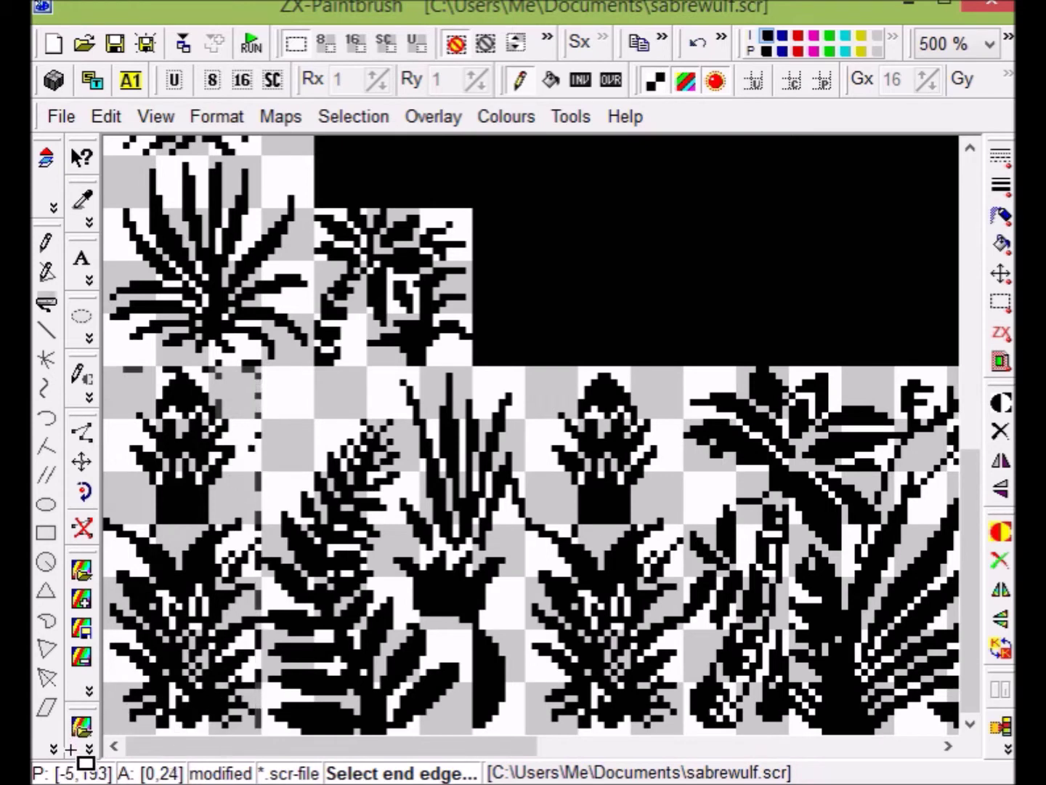
{"action": "left_click", "coordinate": [71, 756]}
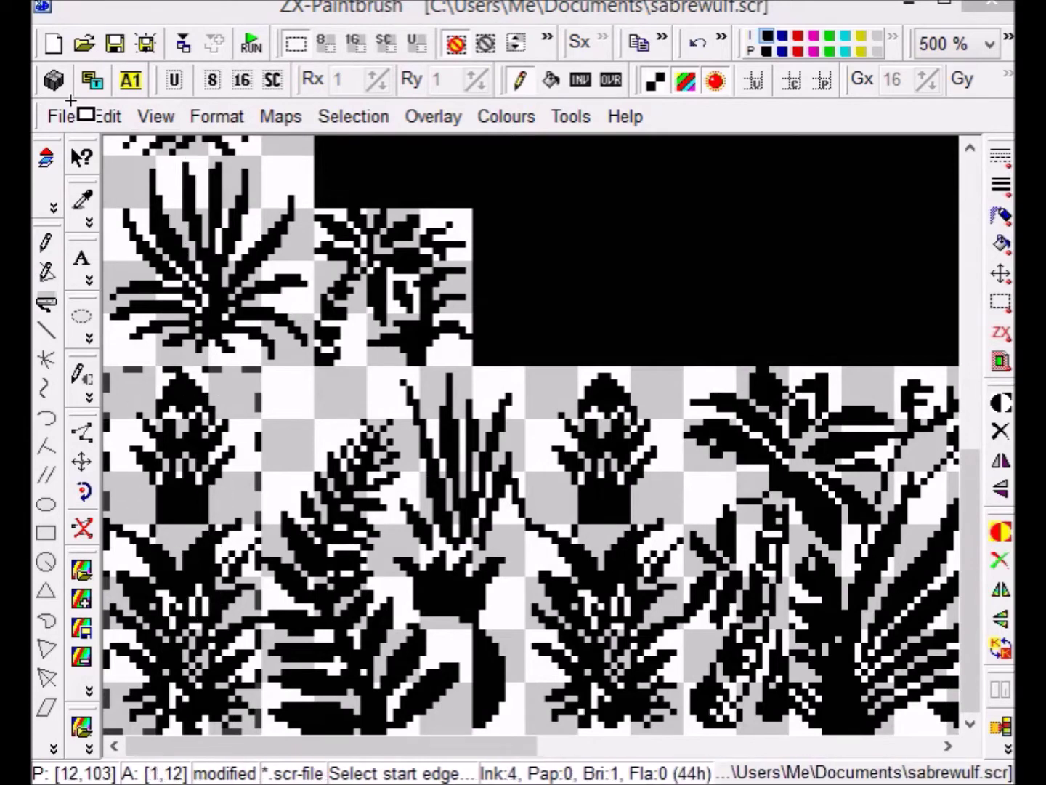
Step: Export the selection over the existing binary file sabre_flower.bin, with block-based output in 8 by 8 pixel blocks and all attributes after the pixels
{"action": "left_click", "coordinate": [64, 115]}
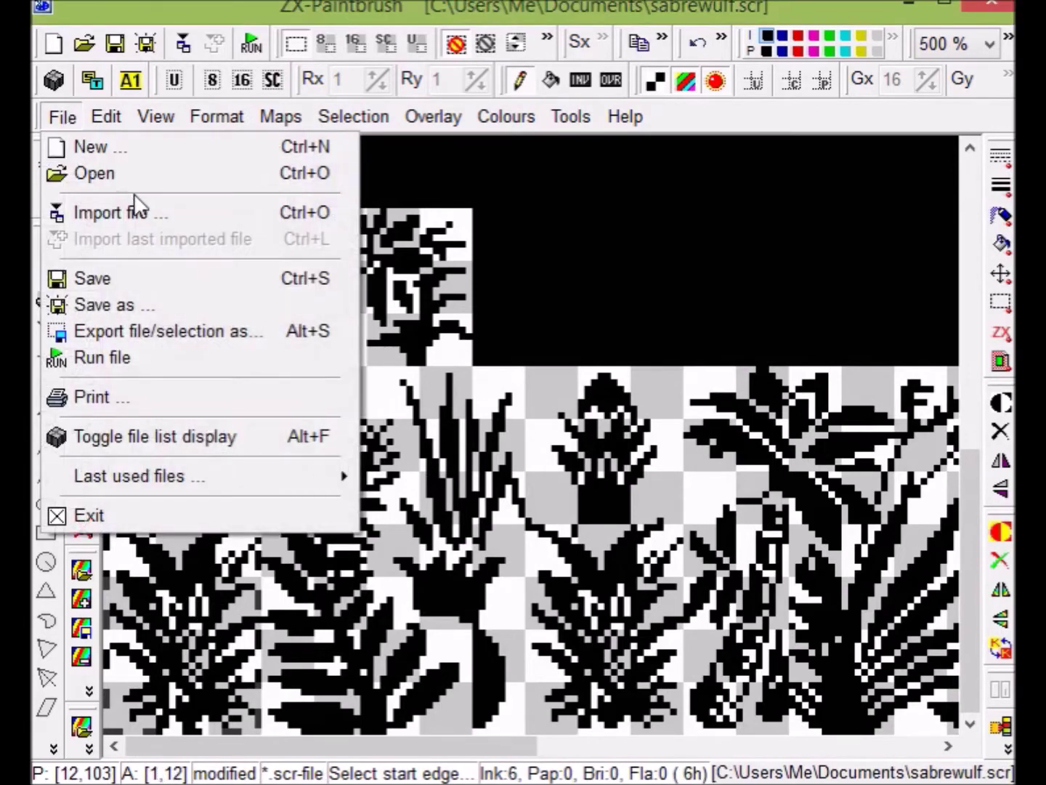
{"action": "left_click", "coordinate": [195, 331]}
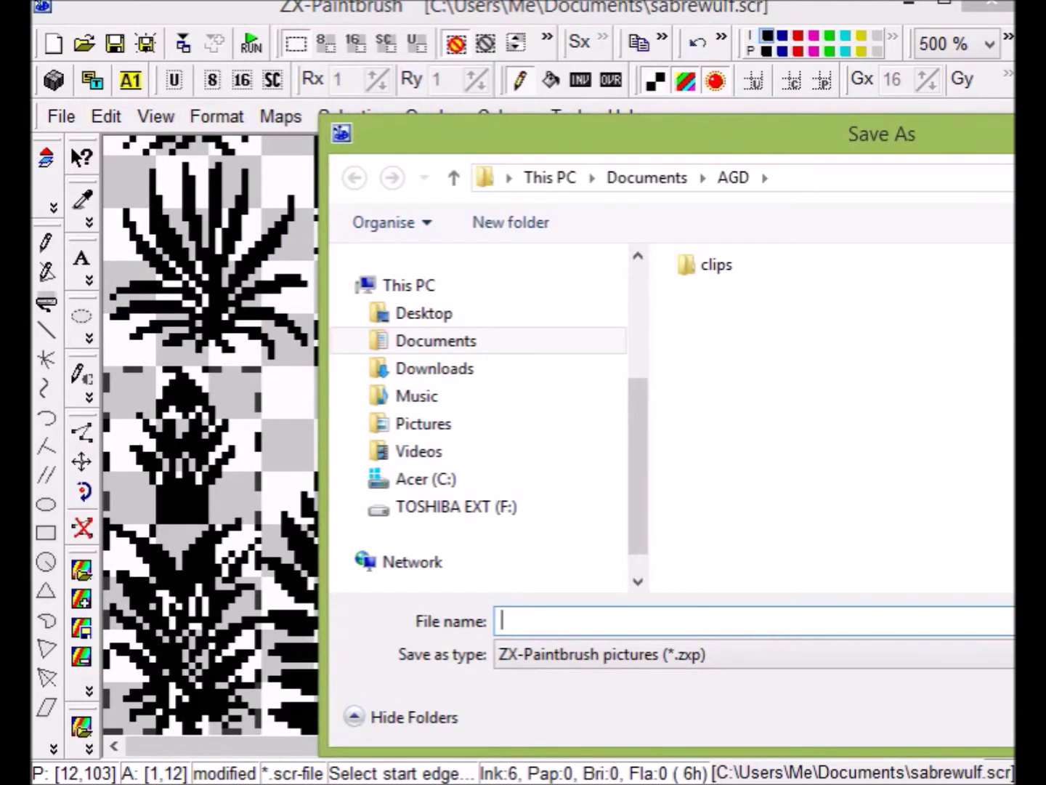
{"action": "left_click", "coordinate": [756, 653]}
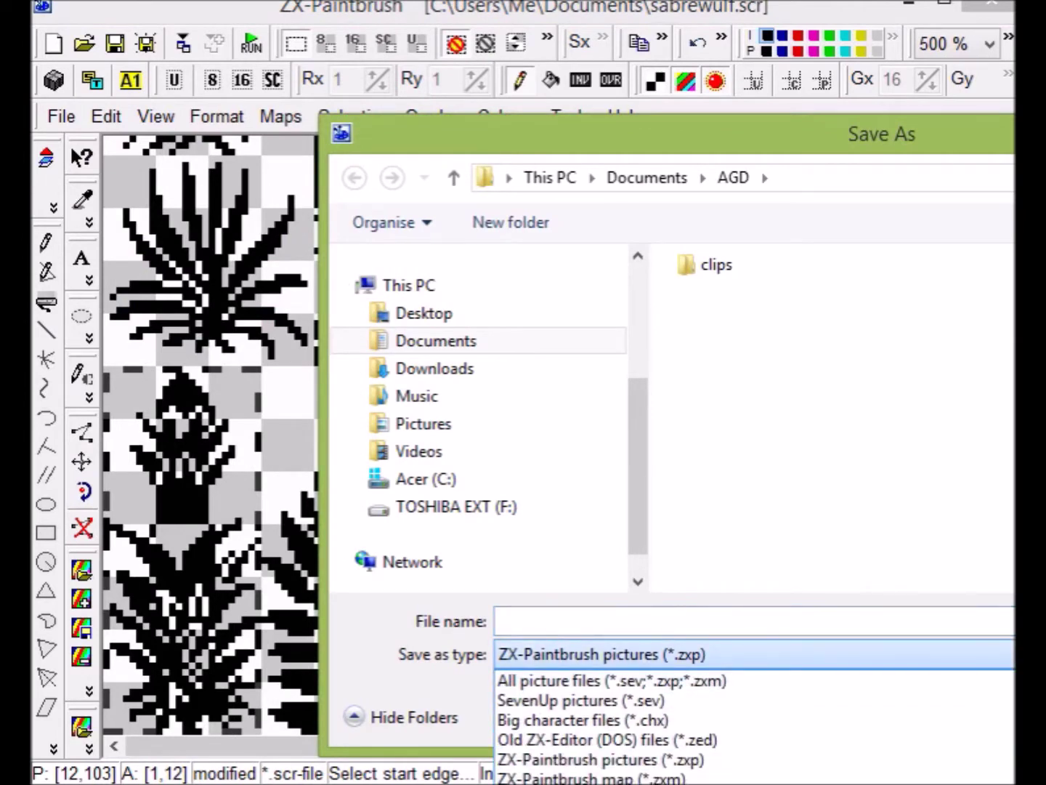
{"action": "left_click", "coordinate": [604, 782]}
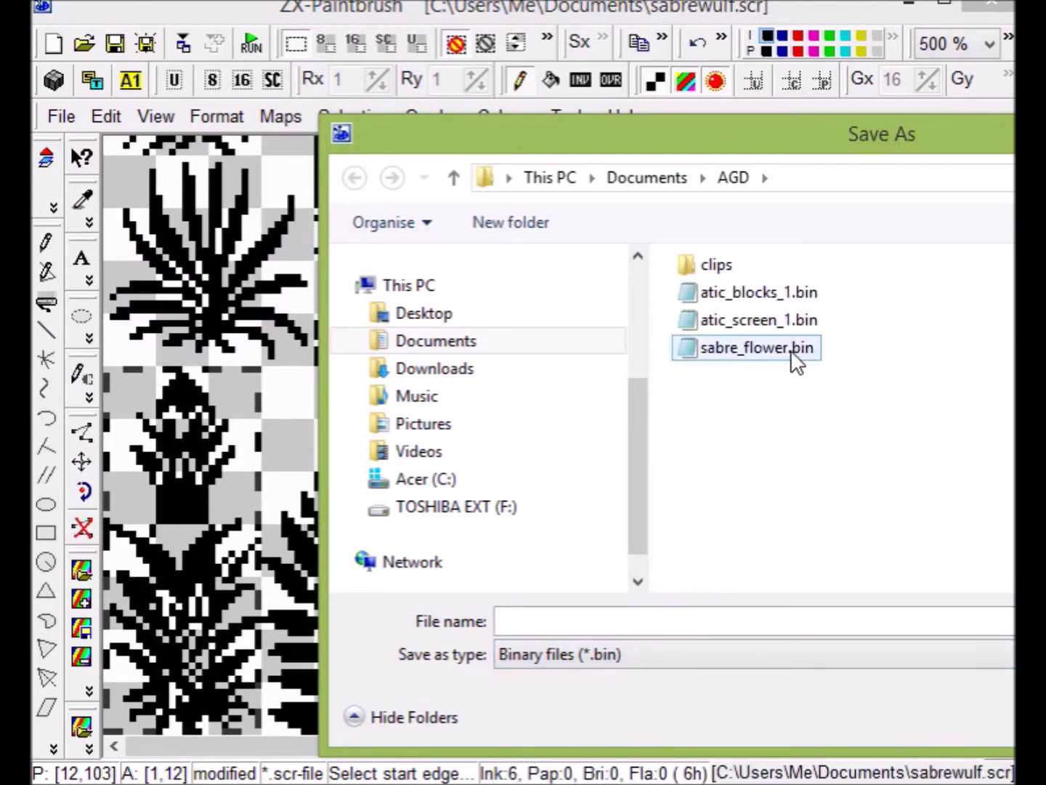
{"action": "left_click", "coordinate": [794, 361]}
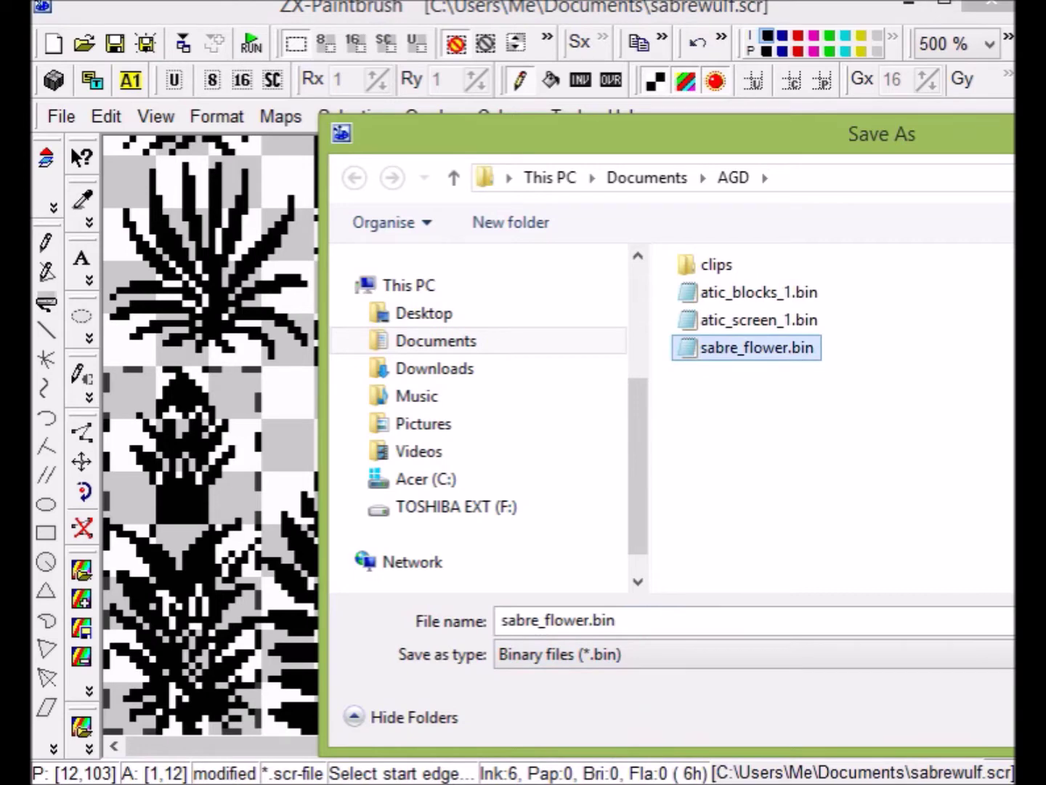
{"action": "key", "text": "Return"}
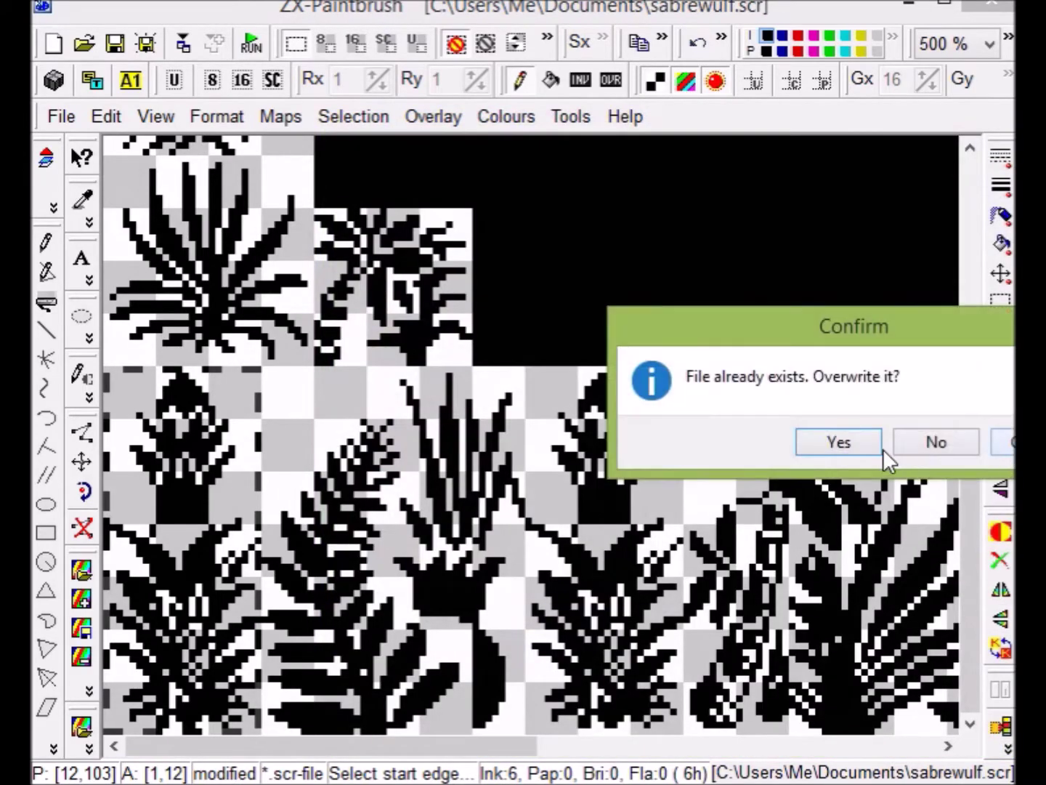
{"action": "left_click", "coordinate": [862, 449]}
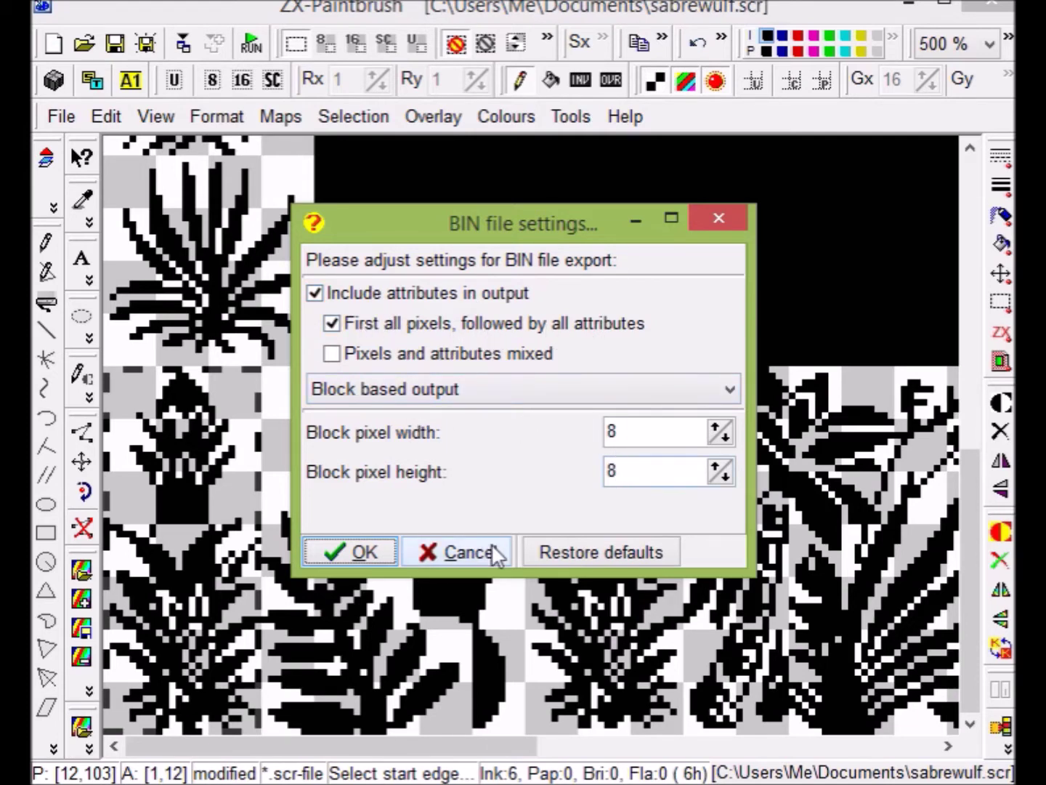
{"action": "left_click", "coordinate": [348, 553]}
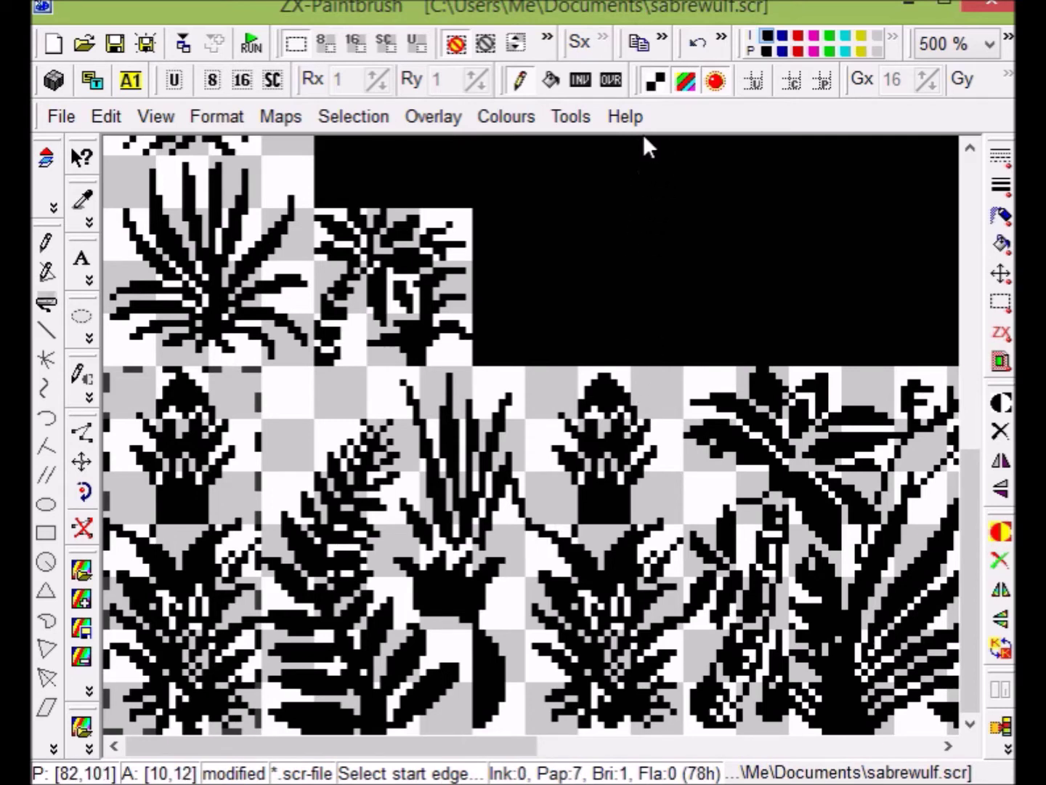
{"action": "left_click", "coordinate": [652, 86]}
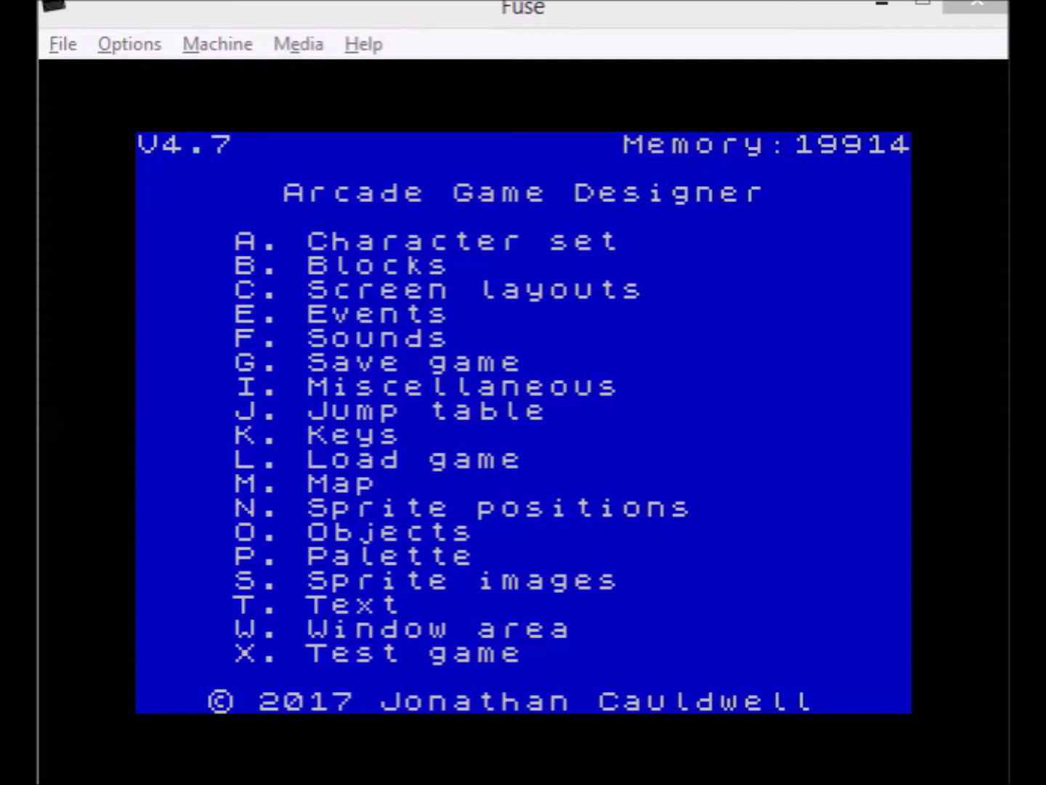
Step: Switch to Arcade Game Designer in the Fuse emulator and look through its screen layouts from screen 0 to screen 2
{"action": "left_click", "coordinate": [828, 414]}
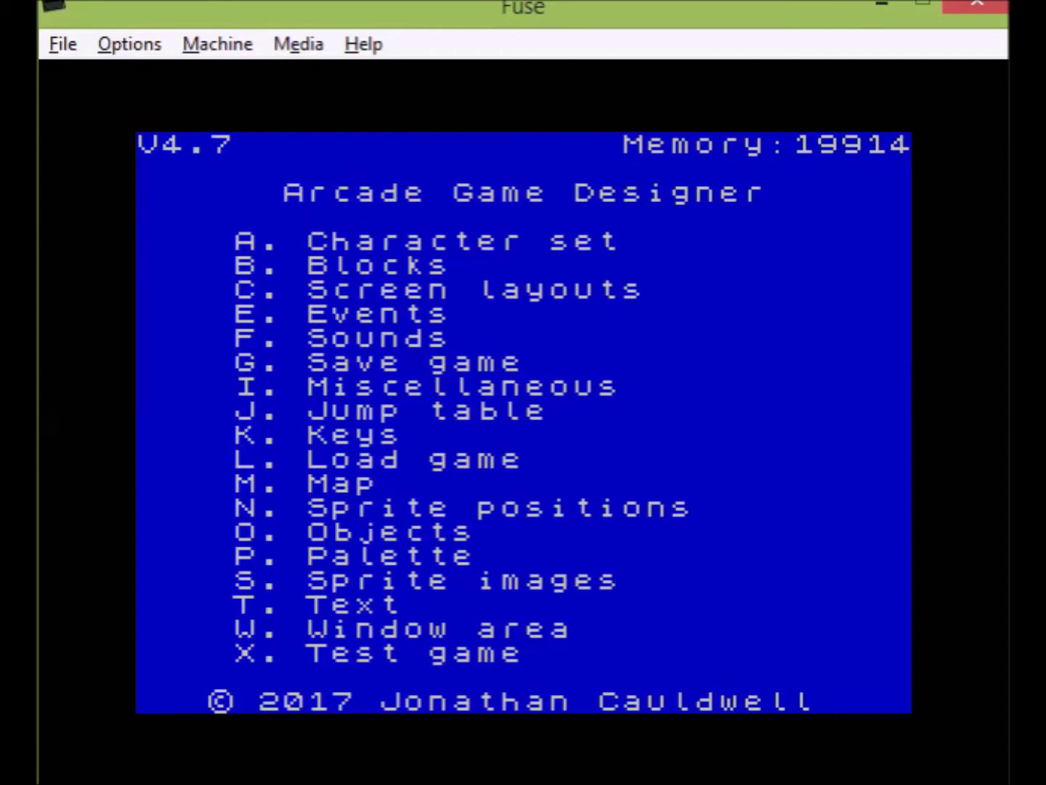
{"action": "key", "text": "c"}
{"action": "key", "text": "n"}
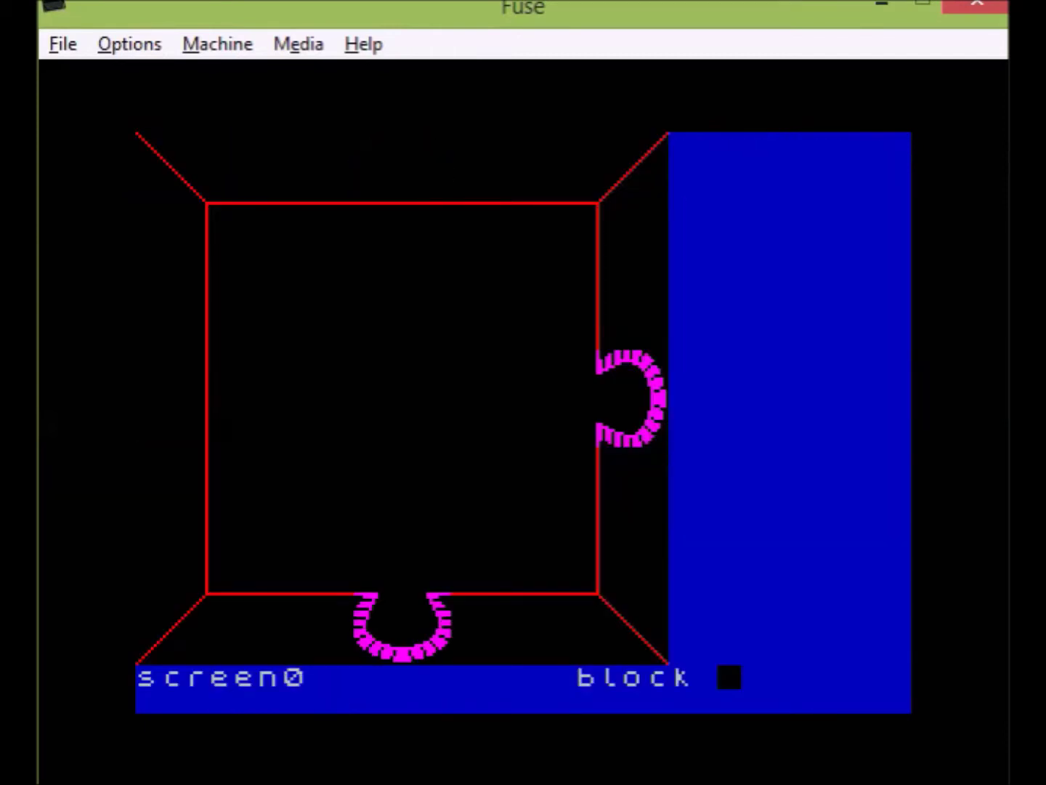
{"action": "key", "text": "n"}
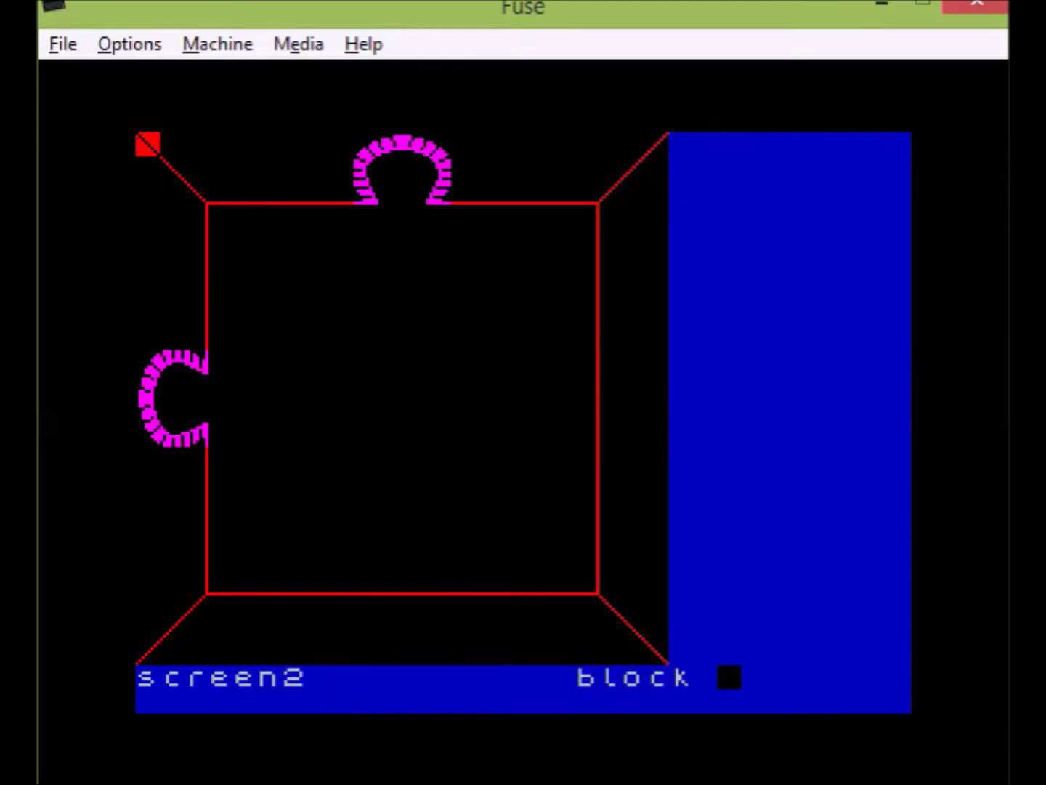
{"action": "key", "text": "x"}
Step: Examine the graphics of all existing blocks in the block editor, paging forward until block 0 is shown again
{"action": "key", "text": "b"}
{"action": "key", "text": "n"}
{"action": "key", "text": "n"}
{"action": "key", "text": "n"}
{"action": "key", "text": "n"}
{"action": "key", "text": "n"}
{"action": "key", "text": "n"}
{"action": "key", "text": "n"}
{"action": "key", "text": "n"}
{"action": "key", "text": "n"}
{"action": "key", "text": "n"}
{"action": "key", "text": "n"}
{"action": "key", "text": "n"}
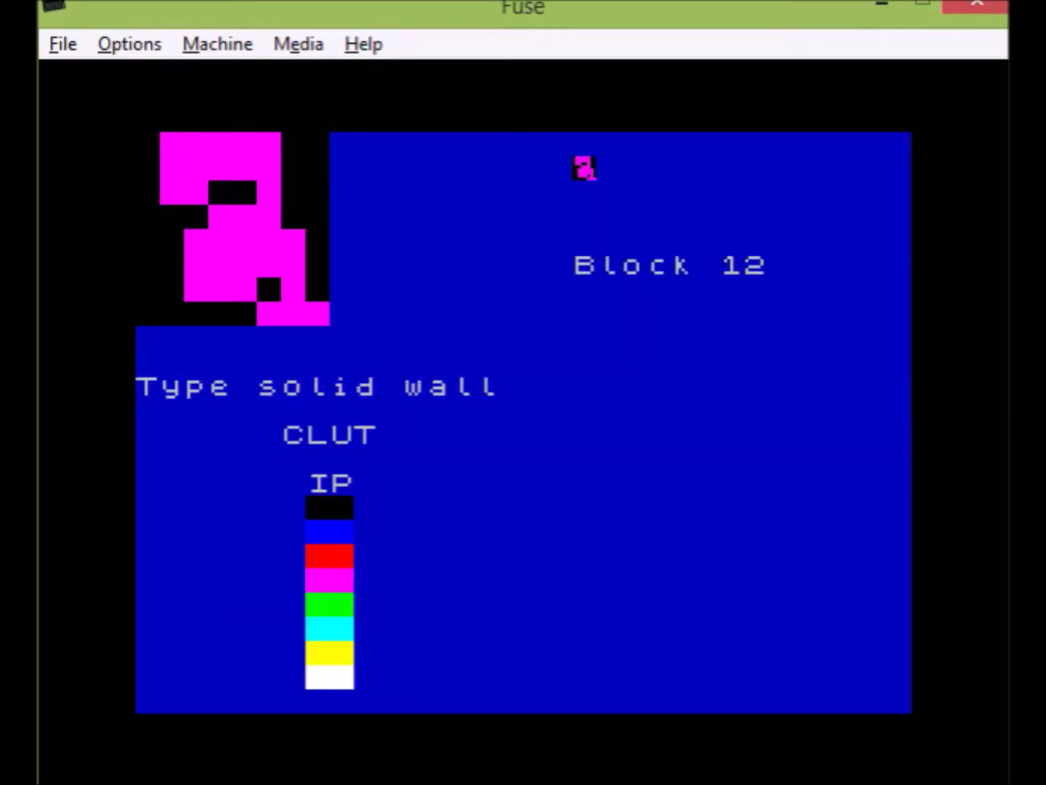
{"action": "key", "text": "n"}
{"action": "key", "text": "n"}
{"action": "key", "text": "n"}
{"action": "key", "text": "n"}
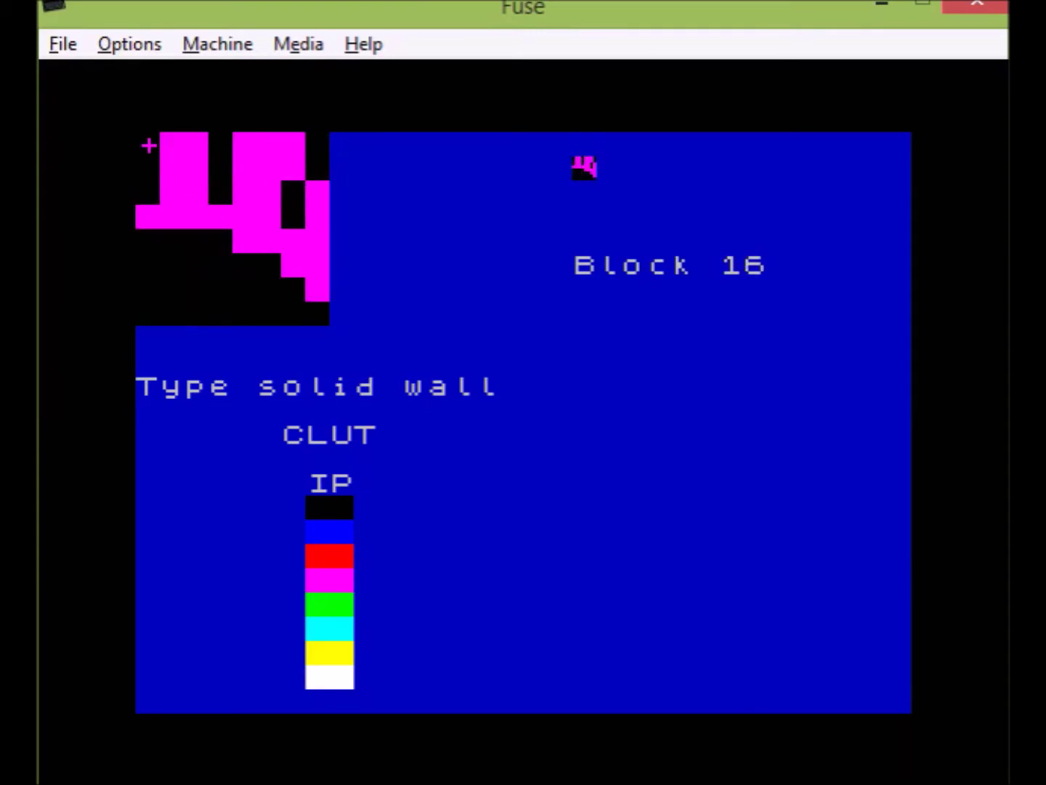
{"action": "key", "text": "n"}
{"action": "key", "text": "n"}
{"action": "key", "text": "n"}
{"action": "key", "text": "n"}
{"action": "key", "text": "n"}
{"action": "key", "text": "n"}
{"action": "key", "text": "n"}
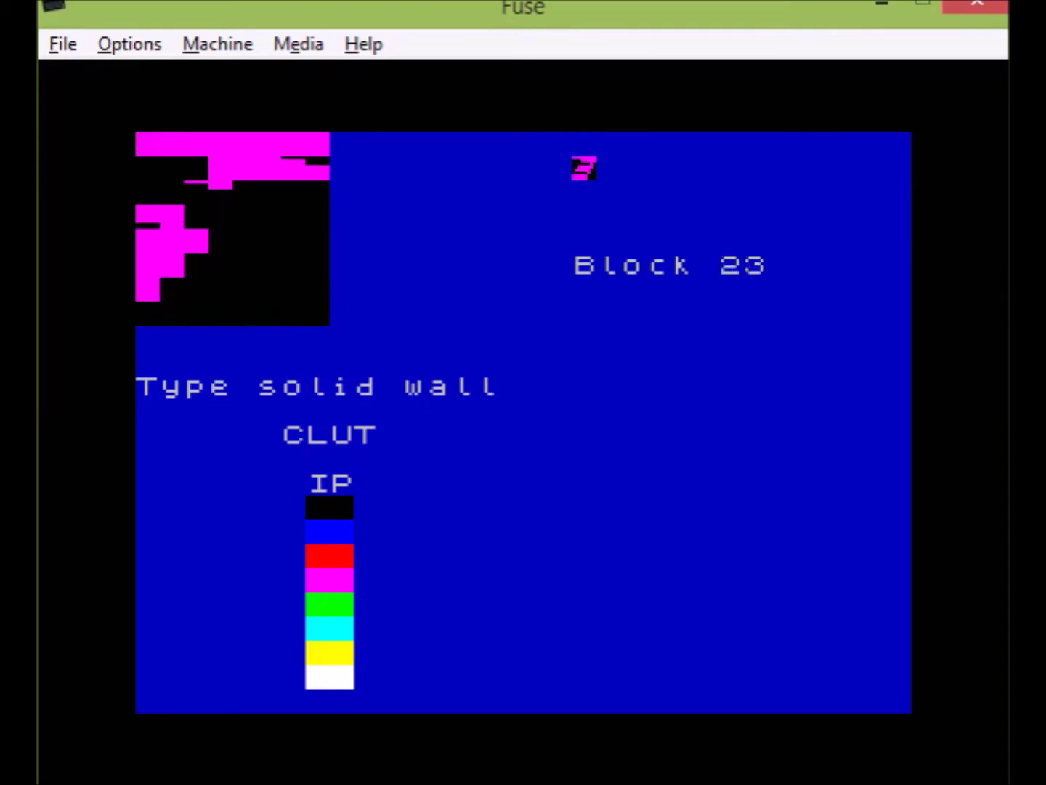
{"action": "key", "text": "n"}
{"action": "key", "text": "n"}
{"action": "key", "text": "n"}
{"action": "key", "text": "n"}
{"action": "key", "text": "n"}
{"action": "key", "text": "n"}
{"action": "key", "text": "n"}
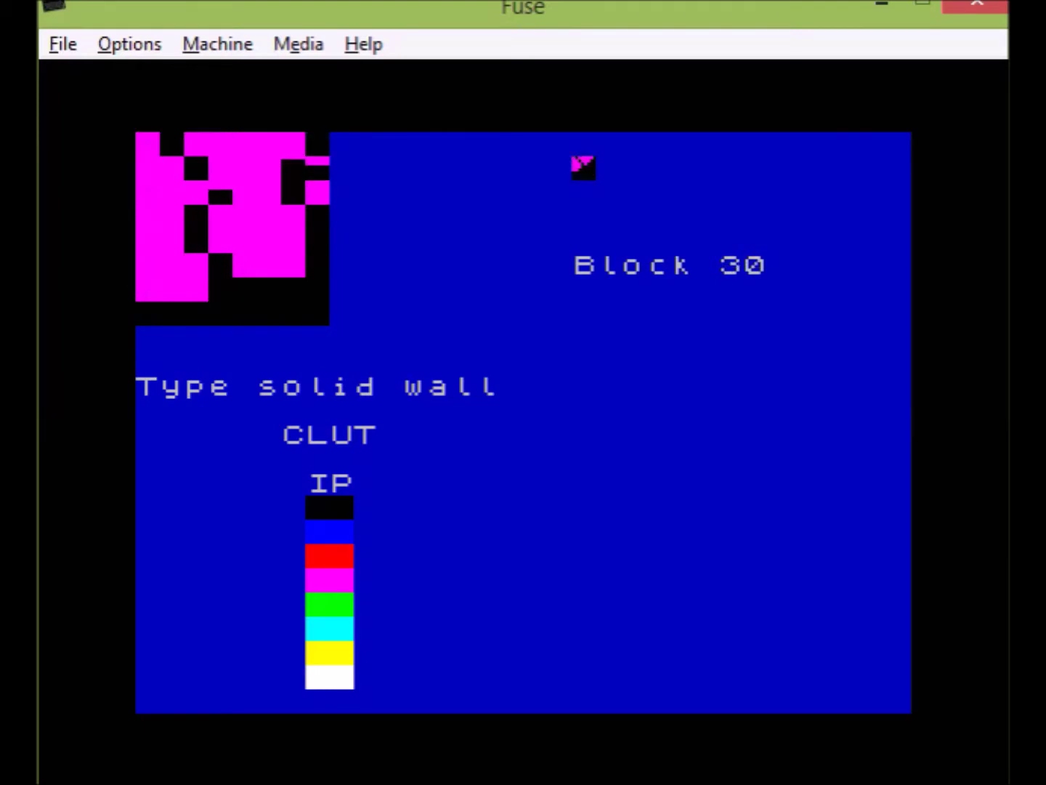
{"action": "key", "text": "n"}
{"action": "key", "text": "n"}
{"action": "key", "text": "n"}
{"action": "key", "text": "n"}
{"action": "key", "text": "n"}
{"action": "key", "text": "n"}
{"action": "key", "text": "n"}
{"action": "key", "text": "n"}
{"action": "key", "text": "n"}
{"action": "key", "text": "n"}
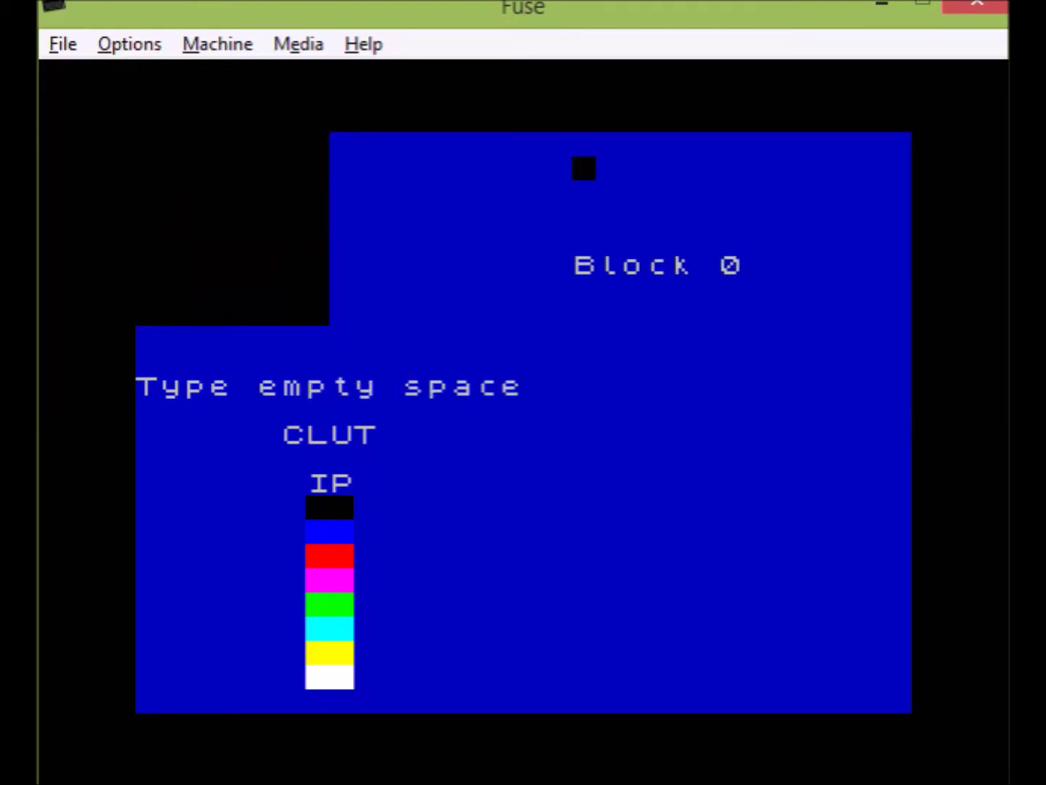
Step: Create empty-space blocks one after another from block 41 up to block 61 and return to the main menu
{"action": "key", "text": "n"}
{"action": "key", "text": "Return"}
{"action": "key", "text": "y"}
{"action": "key", "text": "Return"}
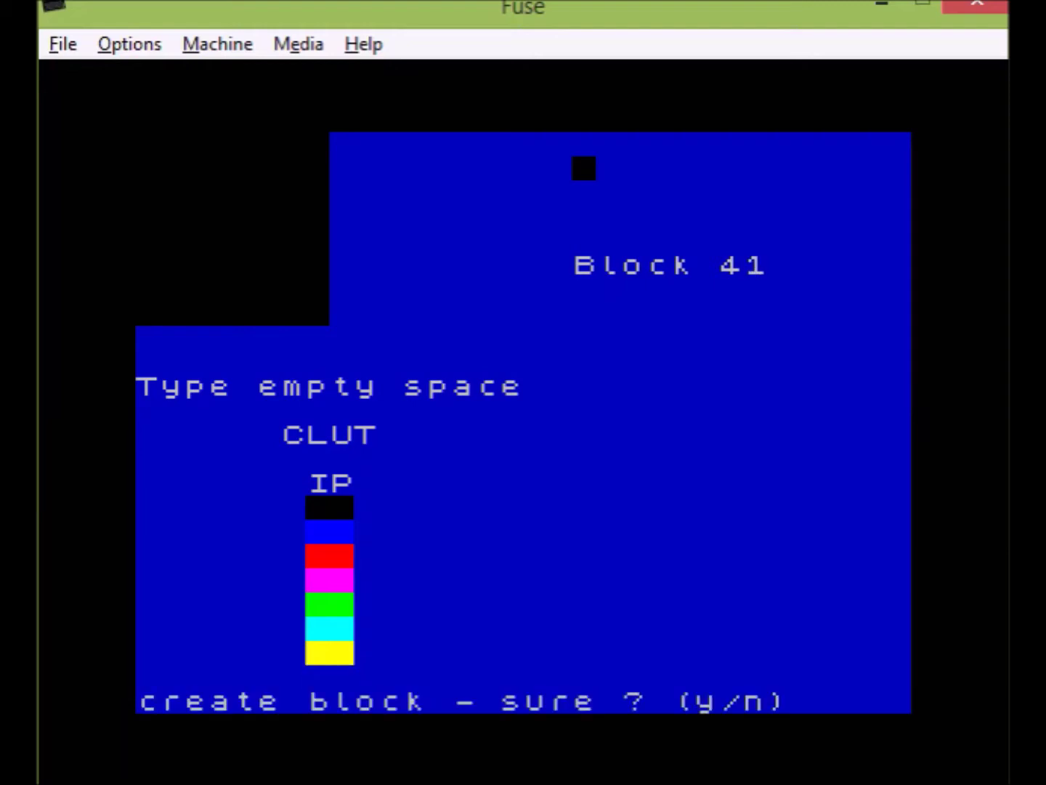
{"action": "key", "text": "y"}
{"action": "key", "text": "Return"}
{"action": "key", "text": "y"}
{"action": "key", "text": "Return"}
{"action": "key", "text": "y"}
{"action": "key", "text": "Return"}
{"action": "key", "text": "y"}
{"action": "key", "text": "Return"}
{"action": "key", "text": "y"}
{"action": "key", "text": "Return"}
{"action": "key", "text": "y"}
{"action": "key", "text": "Return"}
{"action": "key", "text": "y"}
{"action": "key", "text": "Return"}
{"action": "key", "text": "y"}
{"action": "key", "text": "Return"}
{"action": "key", "text": "y"}
{"action": "key", "text": "Return"}
{"action": "key", "text": "y"}
{"action": "key", "text": "Return"}
{"action": "key", "text": "y"}
{"action": "key", "text": "Return"}
{"action": "key", "text": "y"}
{"action": "key", "text": "Return"}
{"action": "key", "text": "y"}
{"action": "key", "text": "Return"}
{"action": "key", "text": "y"}
{"action": "key", "text": "Return"}
{"action": "key", "text": "y"}
{"action": "key", "text": "Return"}
{"action": "key", "text": "y"}
{"action": "key", "text": "Return"}
{"action": "key", "text": "y"}
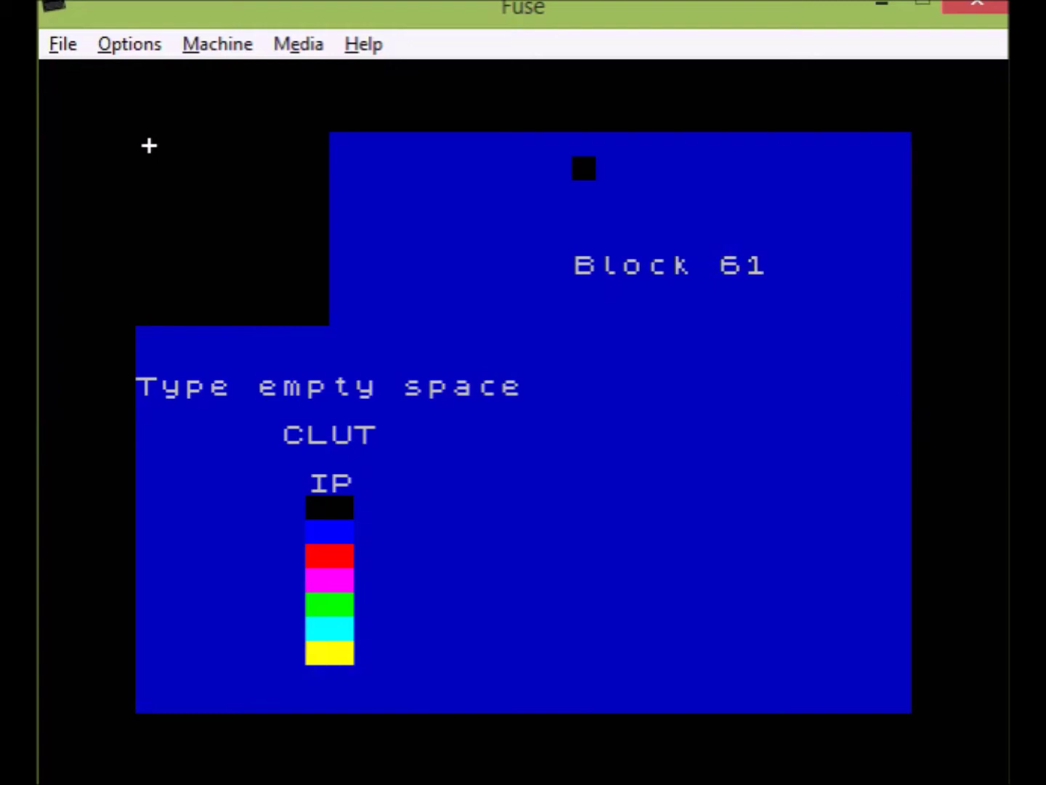
{"action": "key", "text": "x"}
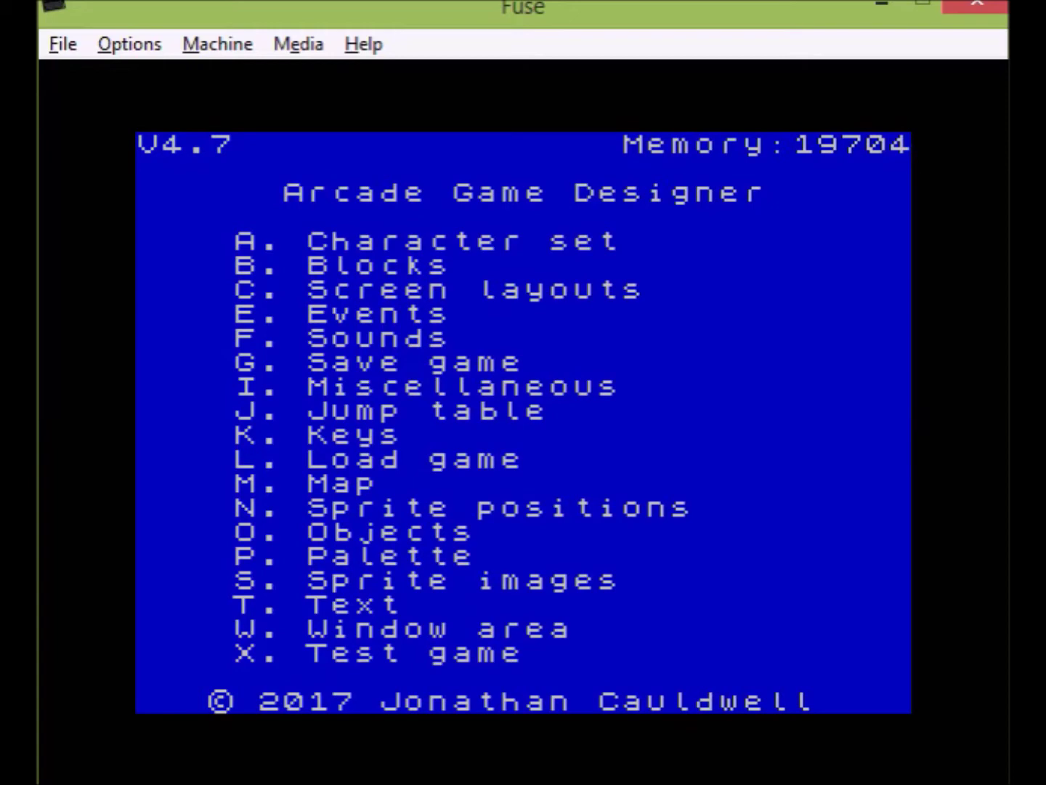
Step: Inspect the emulated machine's memory at rows 7D30 and 7D40 for the block graphics address and close the memory browser
{"action": "left_click", "coordinate": [286, 51]}
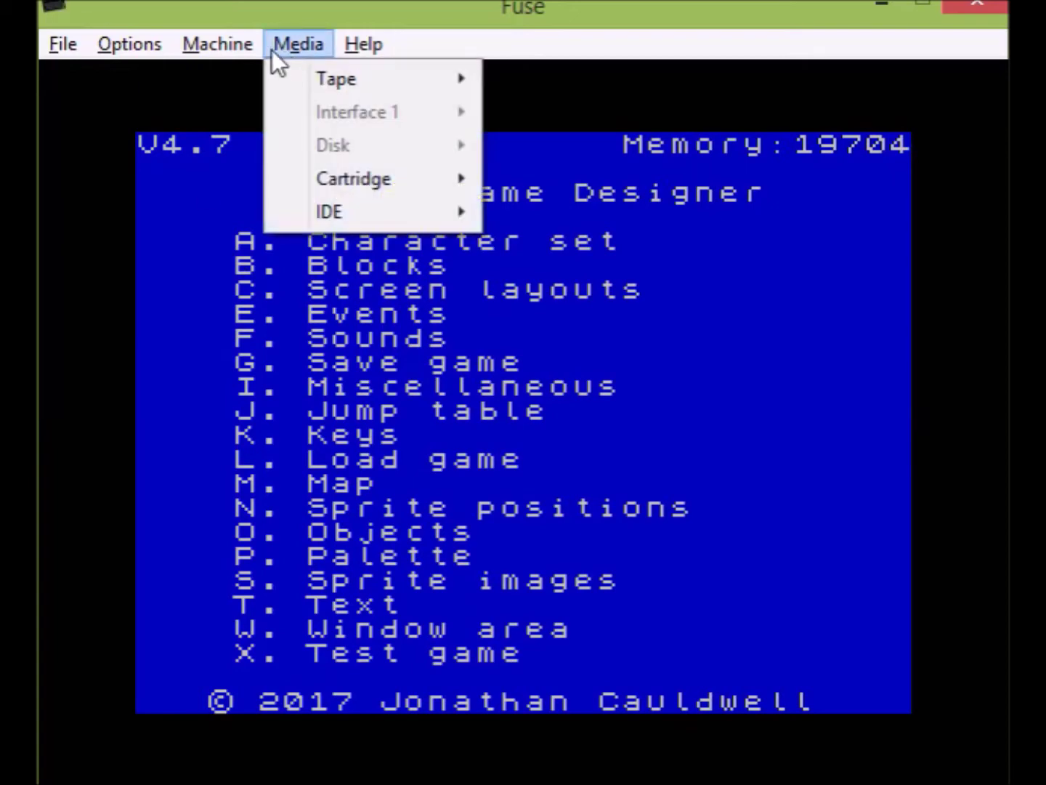
{"action": "mouse_move", "coordinate": [250, 56]}
{"action": "left_click", "coordinate": [276, 305]}
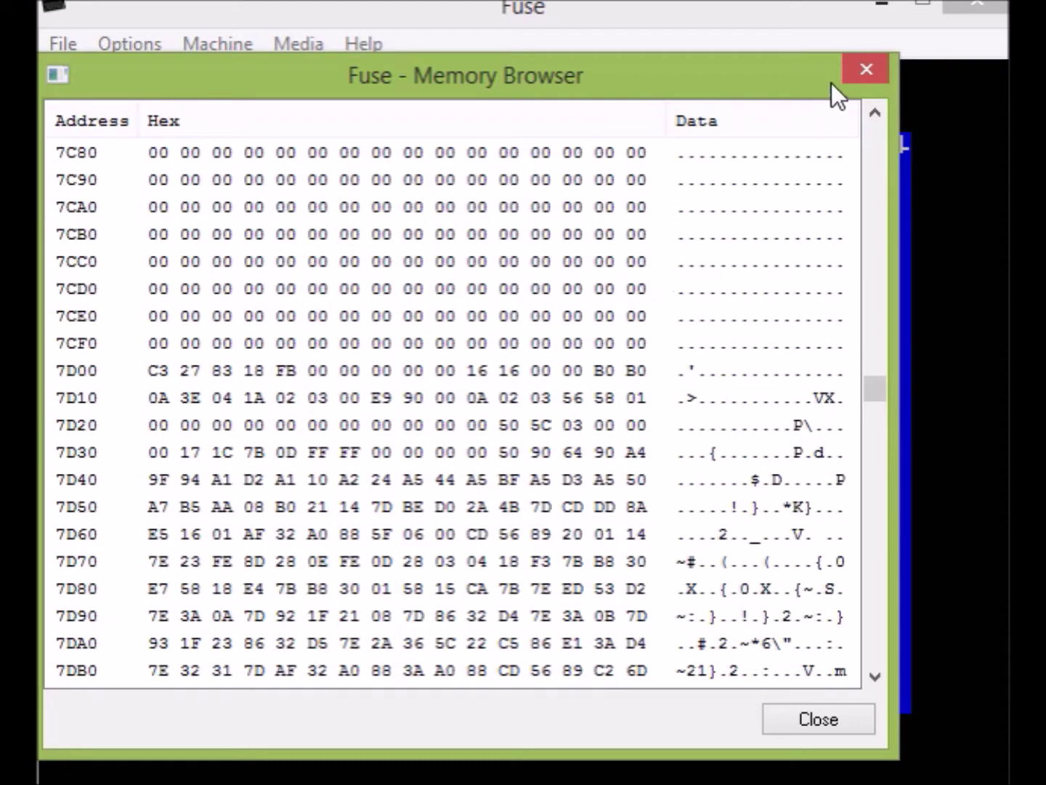
{"action": "left_click", "coordinate": [860, 70]}
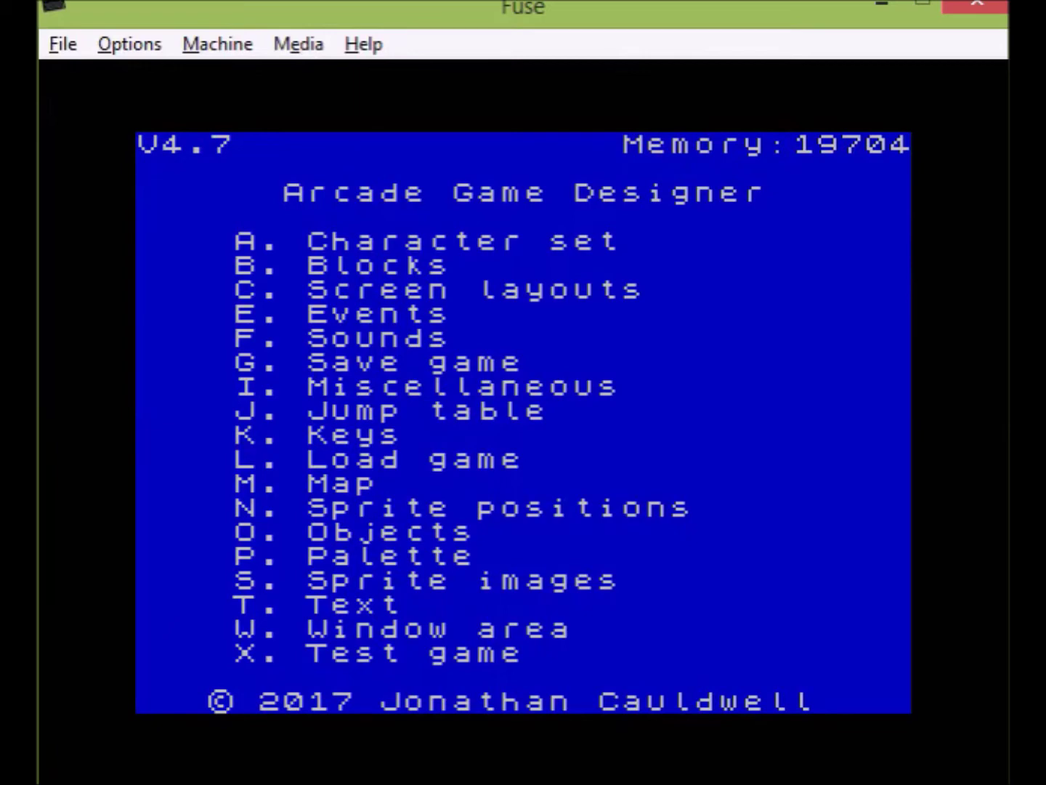
Step: Switch to the online hexadecimal converter, check the decimal value for hex 9fa4, and return to the emulator
{"action": "left_click", "coordinate": [1006, 385]}
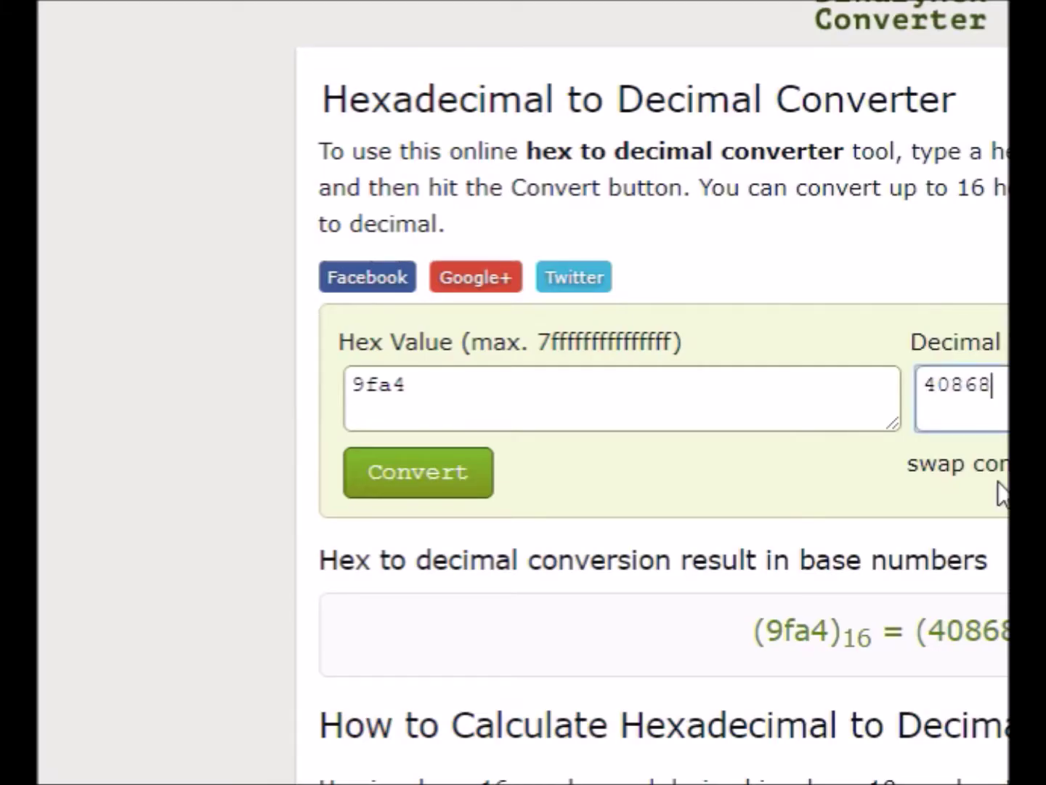
{"action": "left_click", "coordinate": [439, 387]}
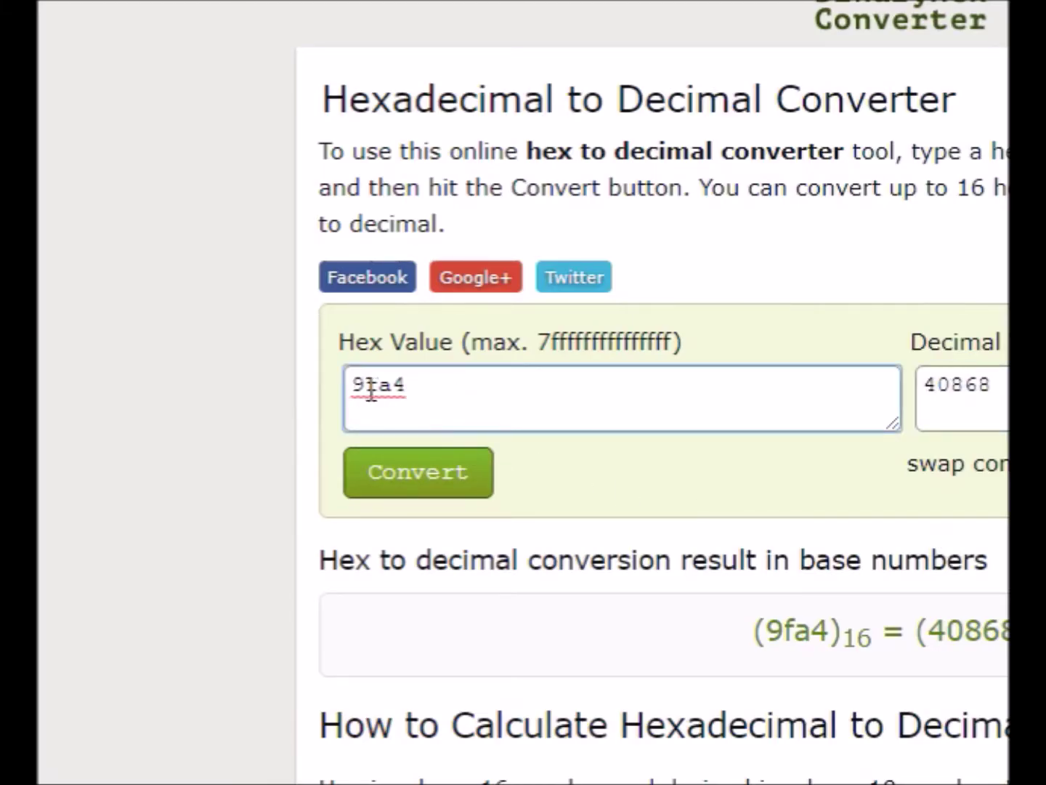
{"action": "left_click", "coordinate": [998, 385]}
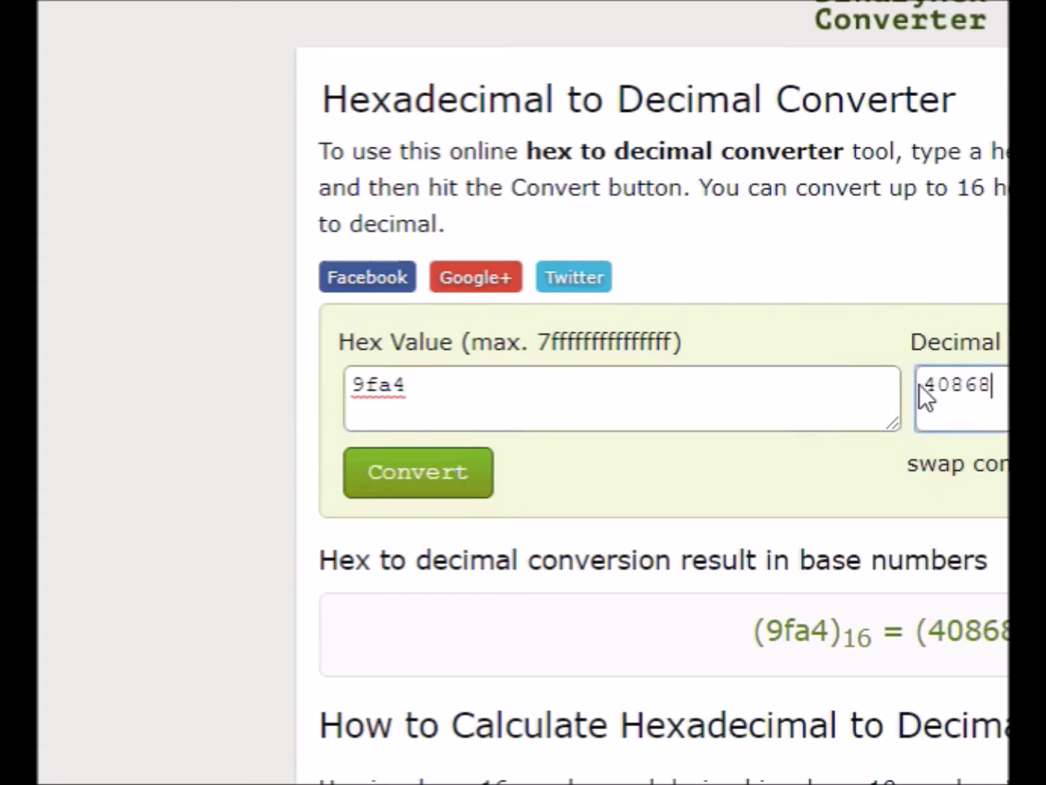
{"action": "double_click", "coordinate": [970, 397]}
{"action": "right_click", "coordinate": [969, 398]}
{"action": "left_click", "coordinate": [991, 435]}
{"action": "left_click", "coordinate": [949, 407]}
{"action": "key", "text": "alt+Tab"}
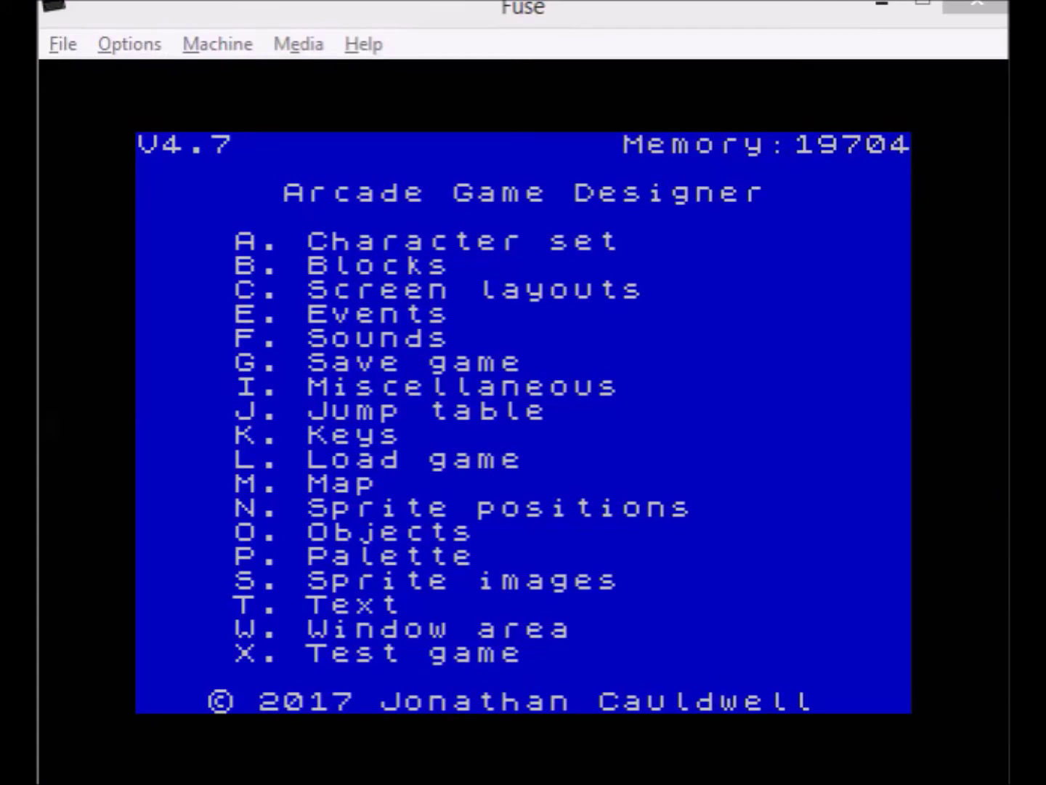
Step: Bring Calculator over the emulator and multiply 41 blocks by 8 bytes
{"action": "left_click_drag", "start_coordinate": [970, 154], "coordinate": [293, 239]}
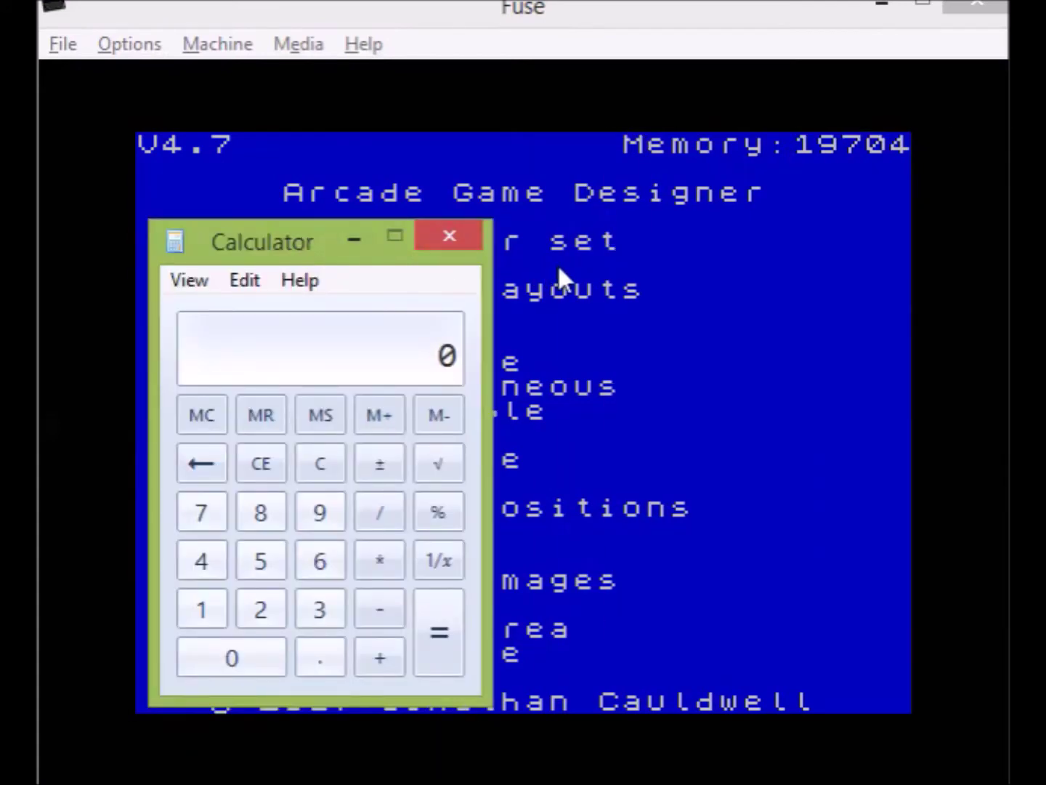
{"action": "left_click", "coordinate": [195, 567]}
{"action": "left_click", "coordinate": [197, 614]}
{"action": "left_click", "coordinate": [389, 571]}
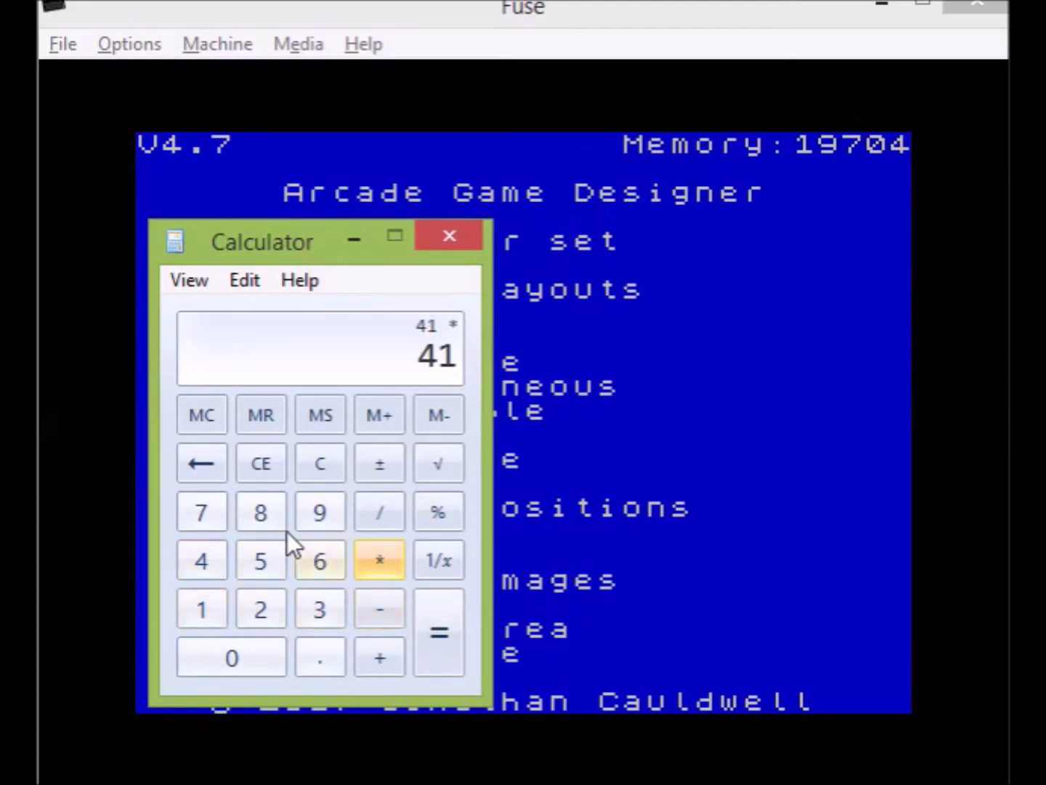
{"action": "left_click", "coordinate": [274, 513]}
{"action": "left_click", "coordinate": [434, 621]}
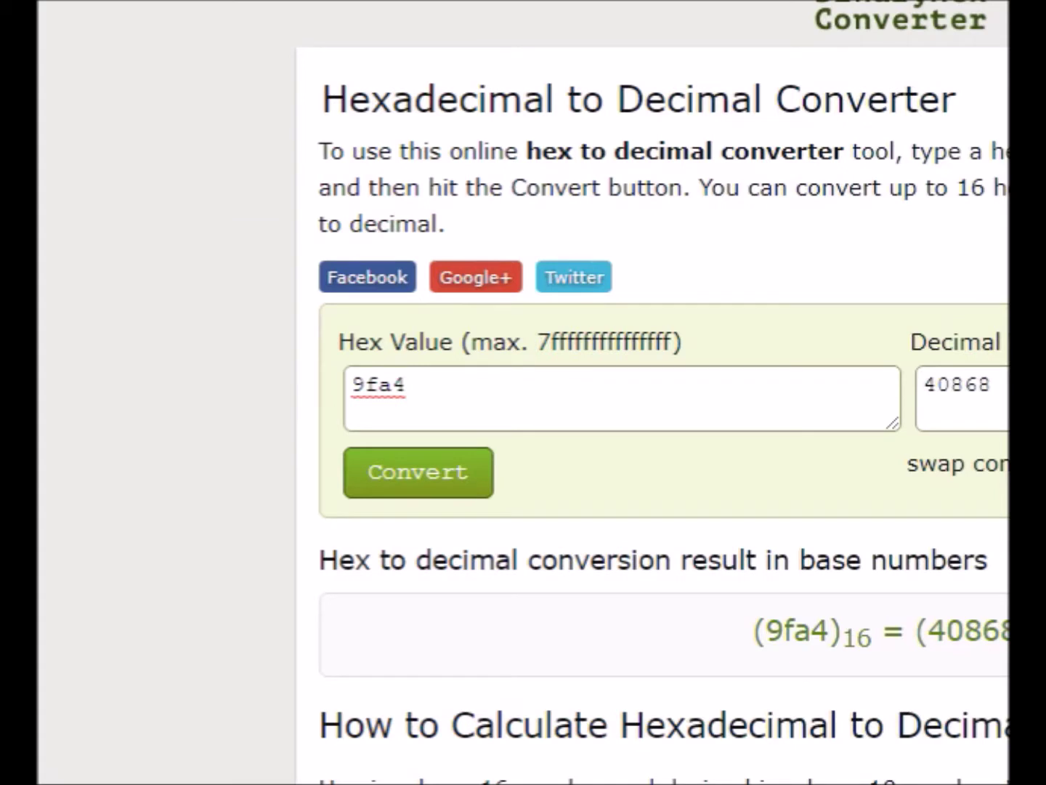
Step: Recheck the converted decimal base address and add 40868 to the product in Calculator
{"action": "left_click", "coordinate": [973, 396]}
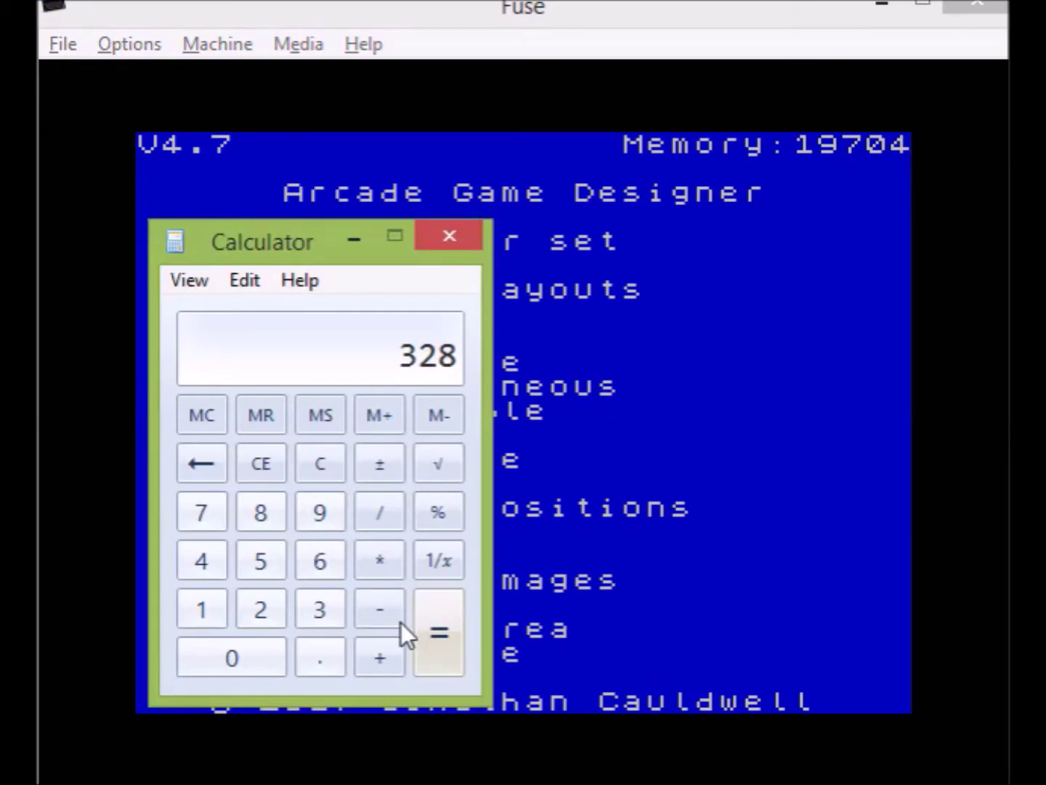
{"action": "left_click", "coordinate": [379, 656]}
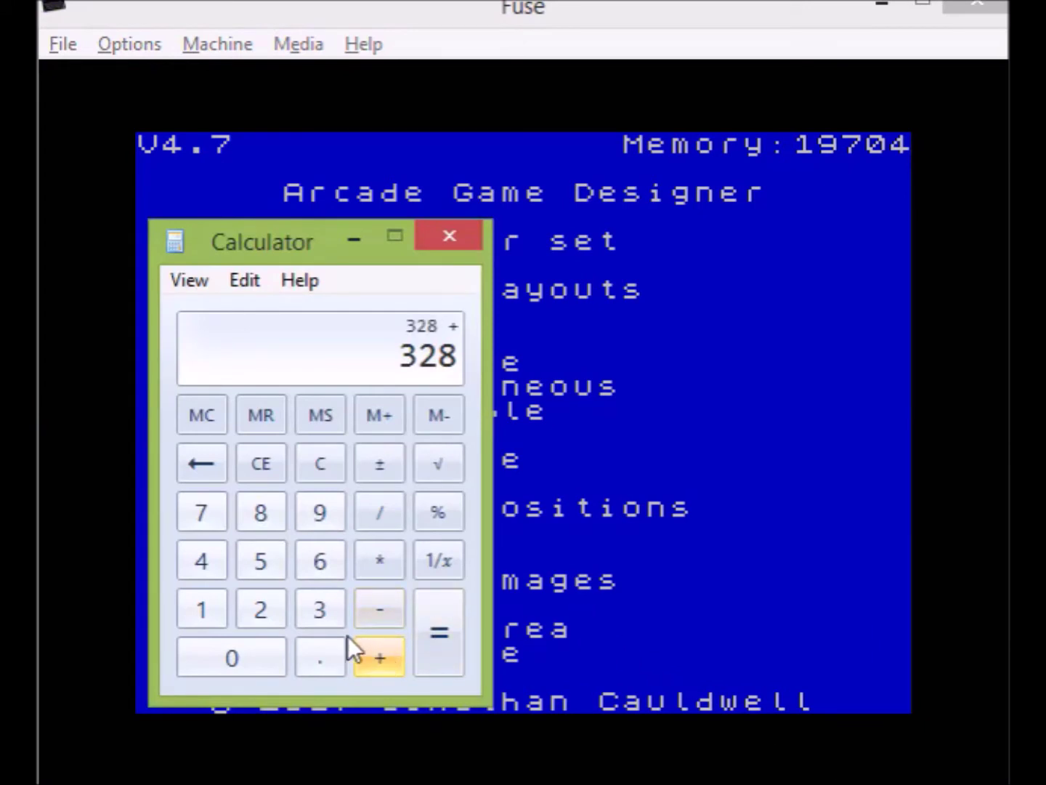
{"action": "left_click", "coordinate": [202, 570]}
{"action": "left_click", "coordinate": [216, 651]}
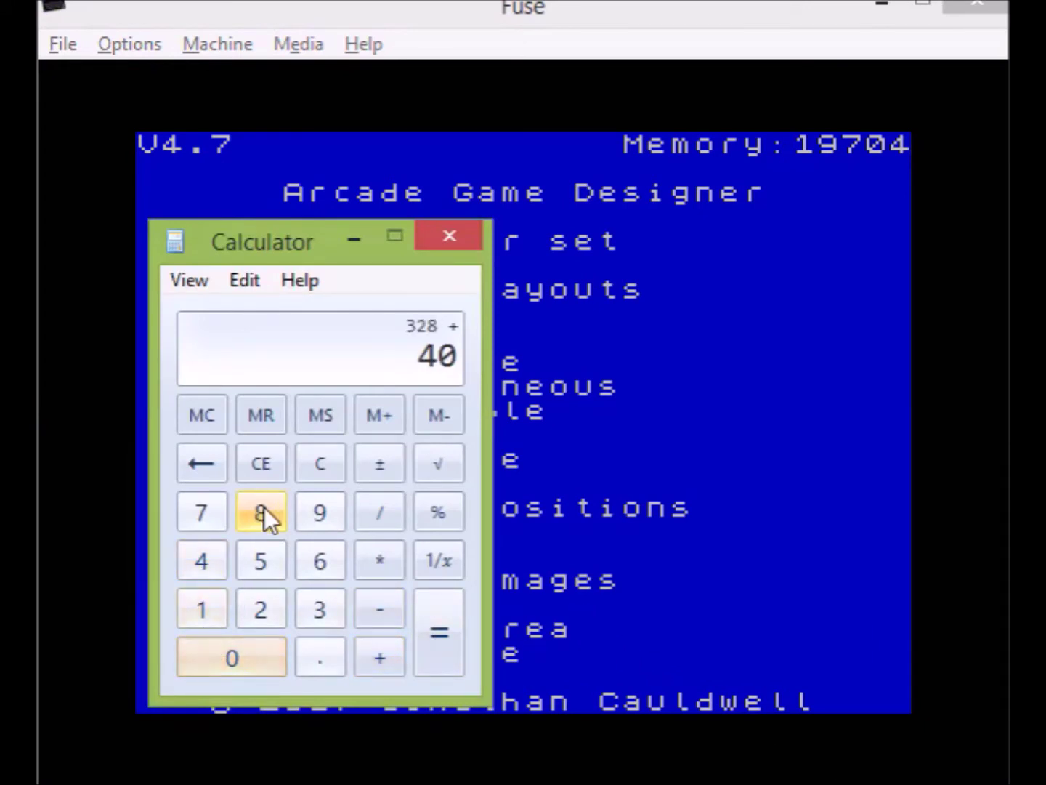
{"action": "left_click", "coordinate": [261, 514]}
{"action": "left_click", "coordinate": [325, 564]}
{"action": "left_click", "coordinate": [265, 515]}
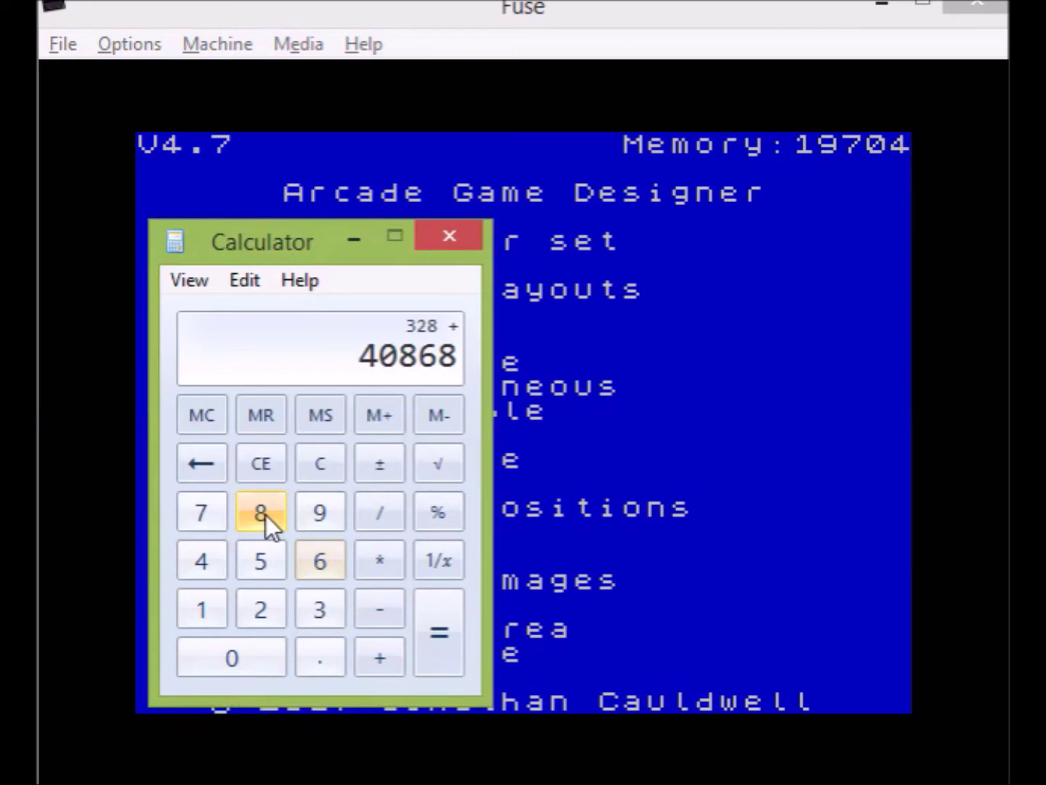
{"action": "left_click", "coordinate": [425, 633]}
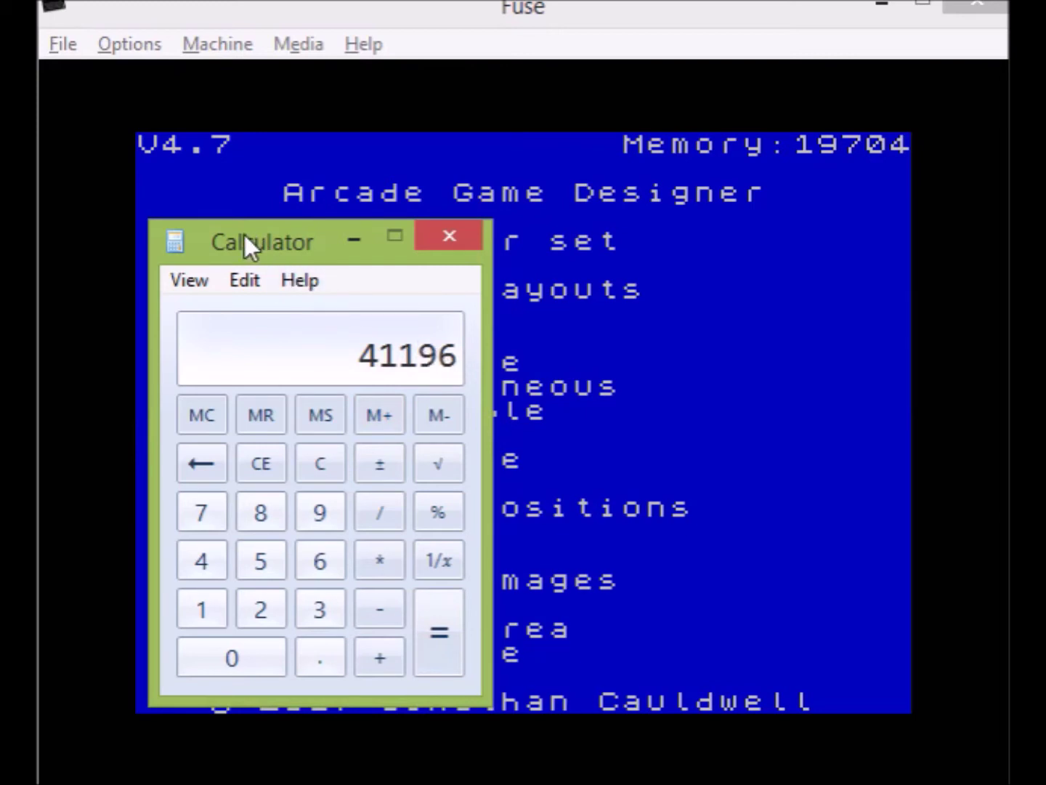
Step: Return to Fuse and choose sabre_flower.bin from the AGD folder as the binary data to load
{"action": "left_click", "coordinate": [572, 346]}
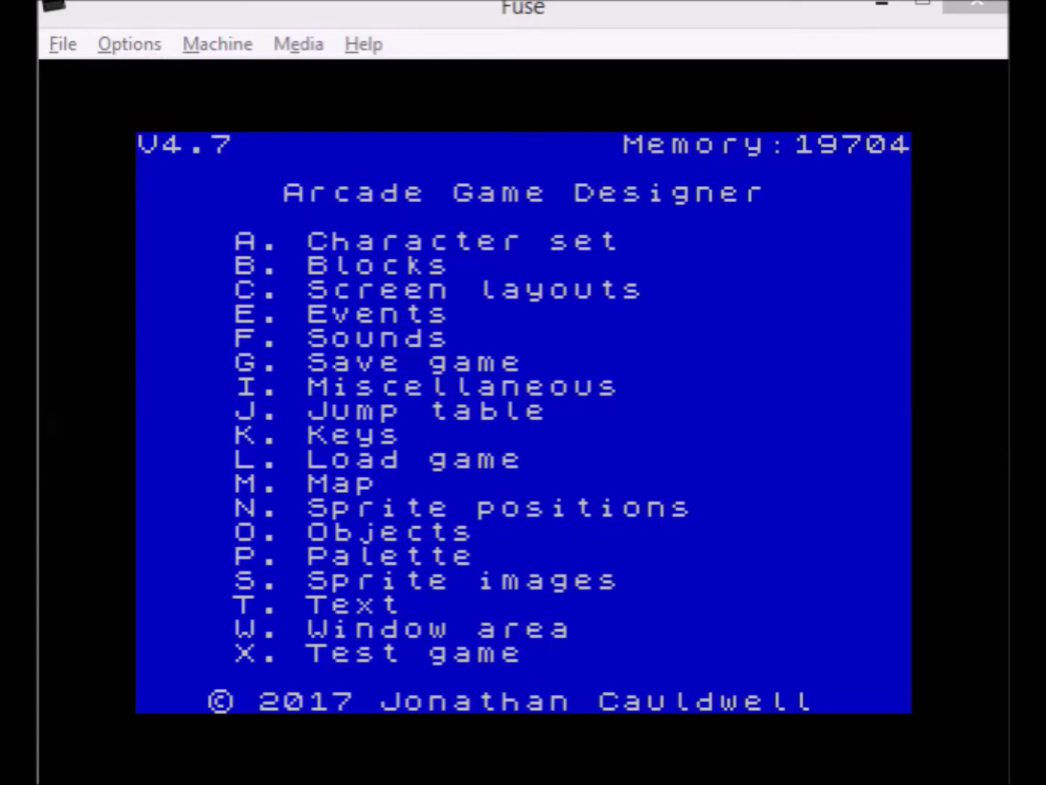
{"action": "left_click", "coordinate": [62, 45]}
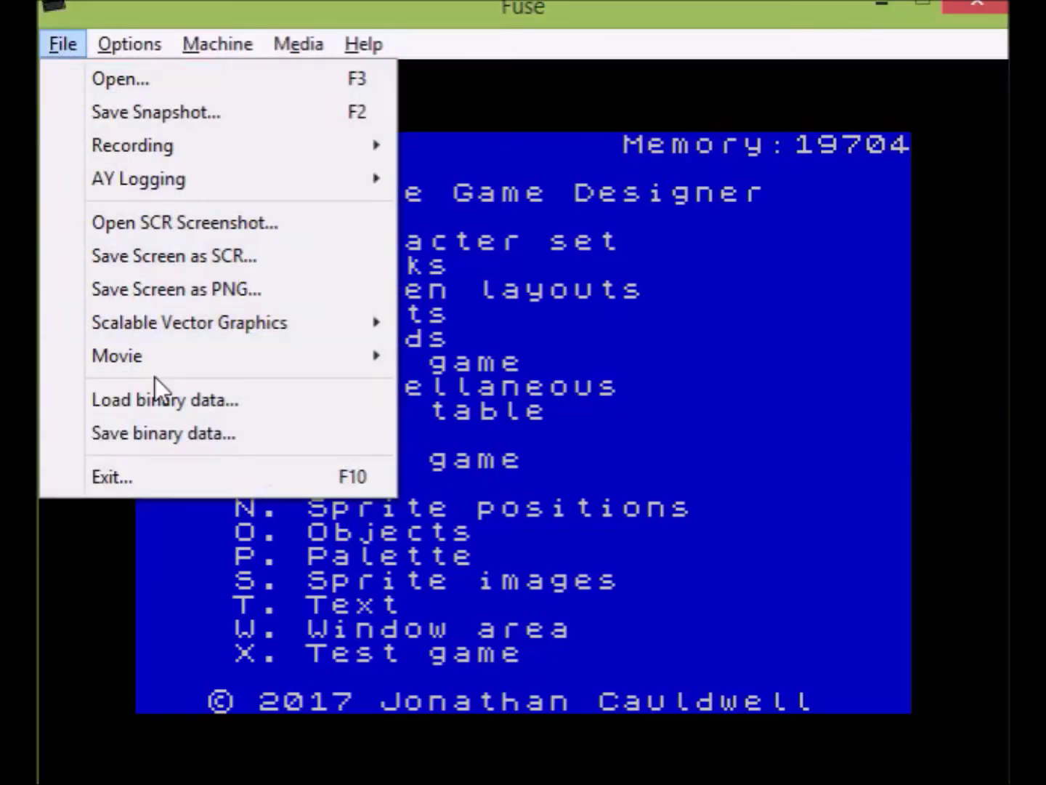
{"action": "left_click", "coordinate": [157, 392]}
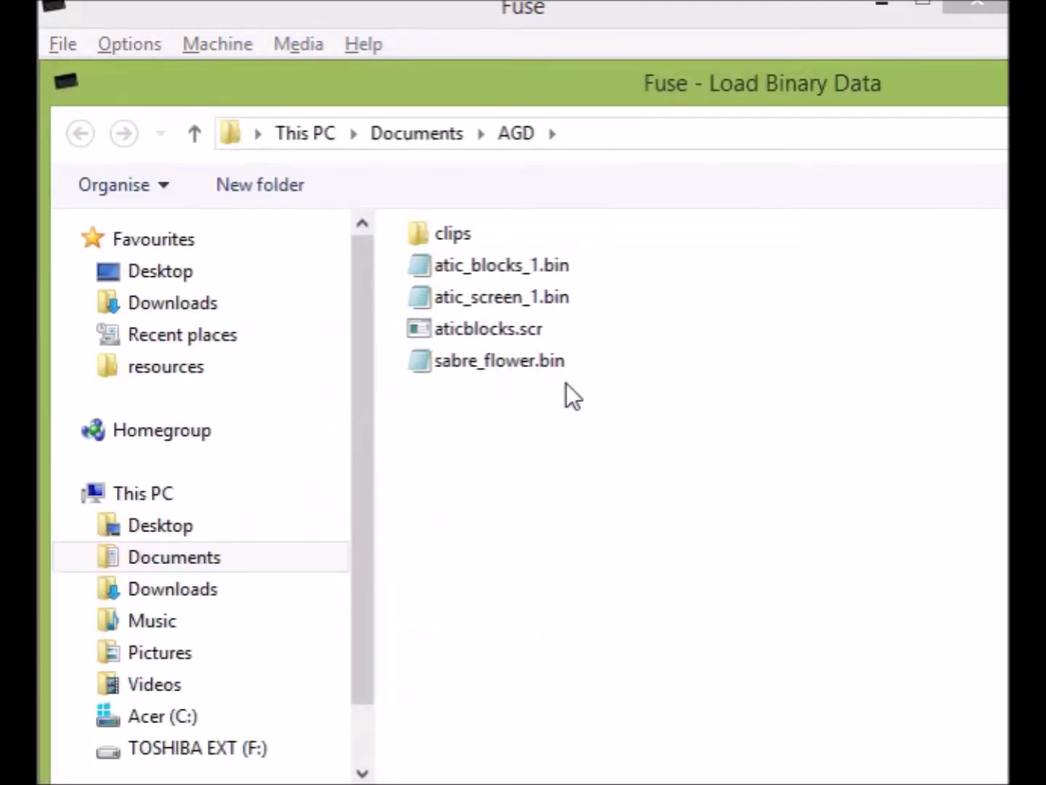
{"action": "left_click", "coordinate": [499, 370]}
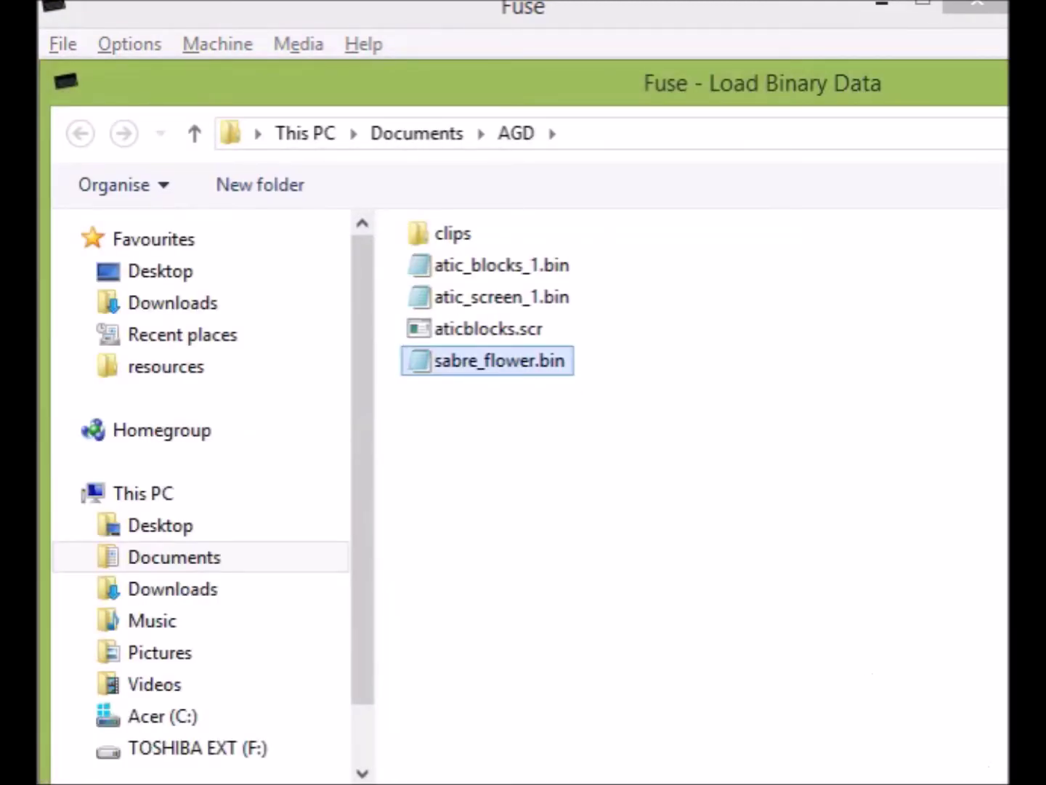
{"action": "double_click", "coordinate": [498, 361]}
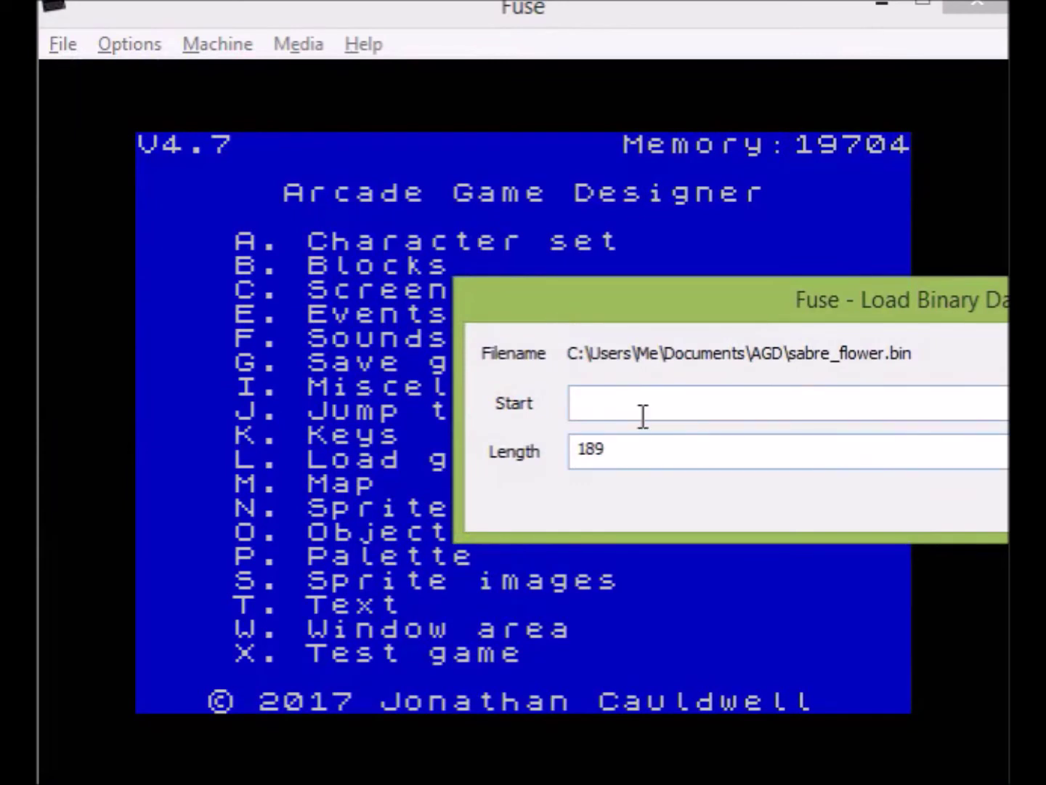
Step: Arrange the load dialog and Calculator so both are readable, and set the binary data's start address to 41196
{"action": "left_click_drag", "start_coordinate": [873, 307], "coordinate": [803, 111]}
{"action": "left_click_drag", "start_coordinate": [1042, 396], "coordinate": [561, 414]}
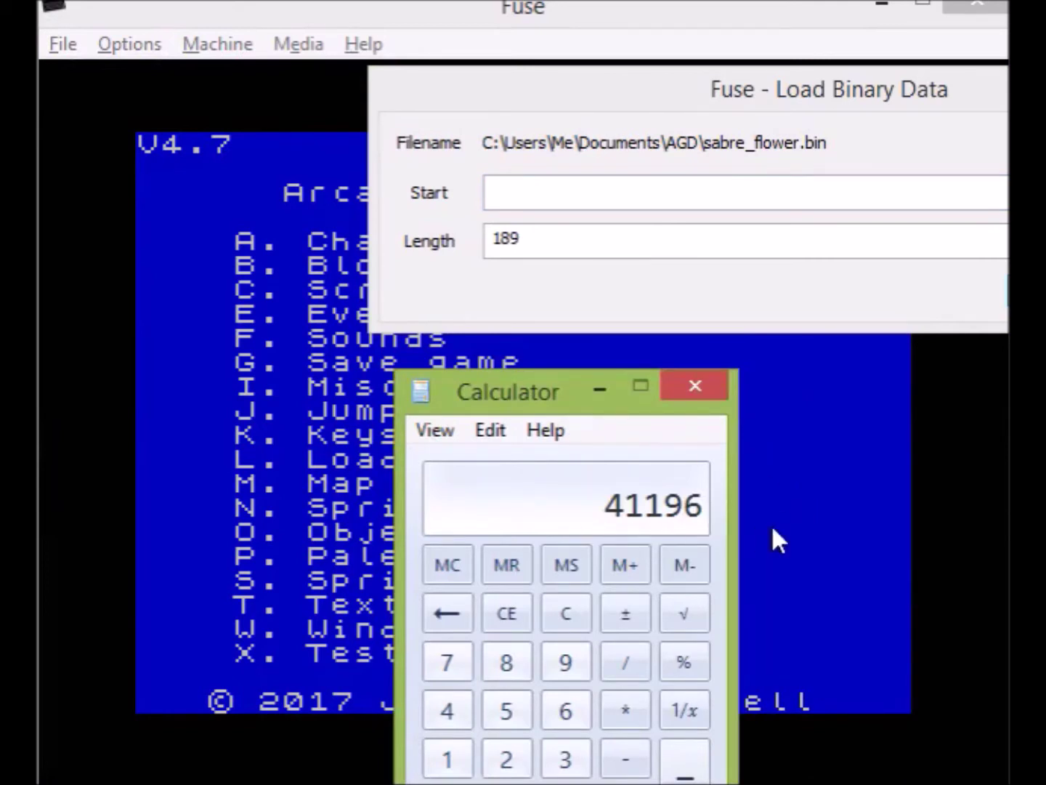
{"action": "left_click", "coordinate": [554, 190]}
{"action": "type", "text": "41196"}
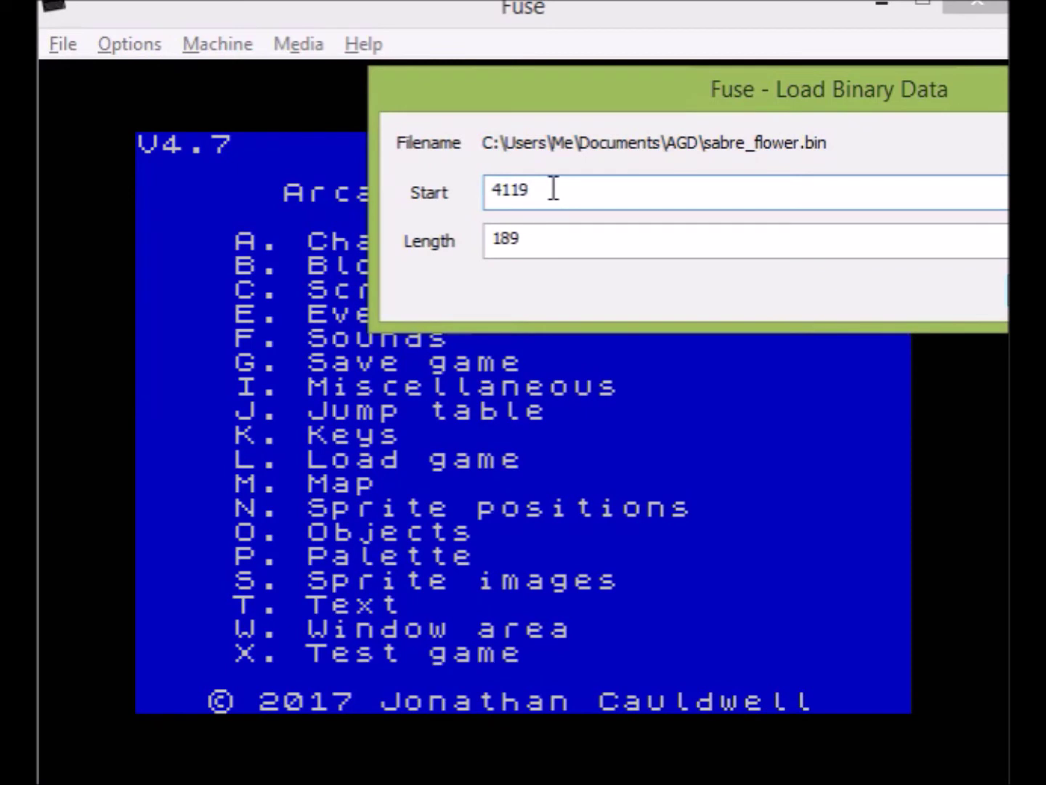
{"action": "left_click", "coordinate": [539, 234]}
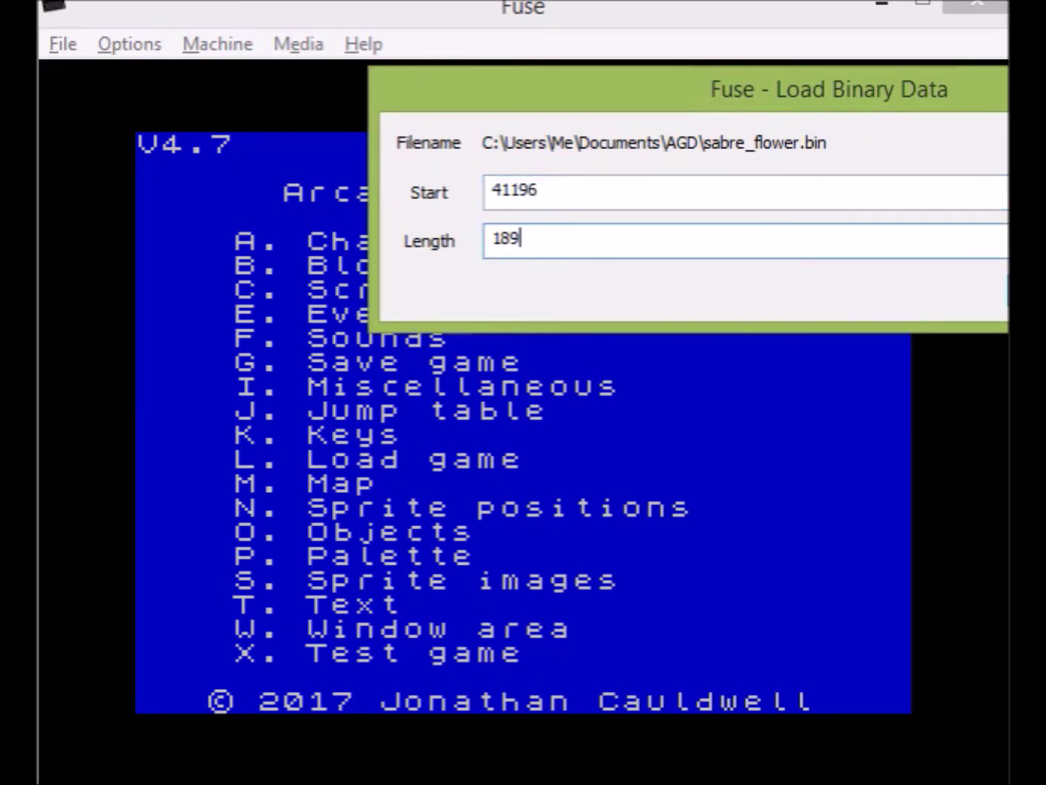
Step: Calculate the length of the pixel data alone in Calculator by dividing 189 by 9 and multiplying the result by 8
{"action": "key", "text": "alt+Tab"}
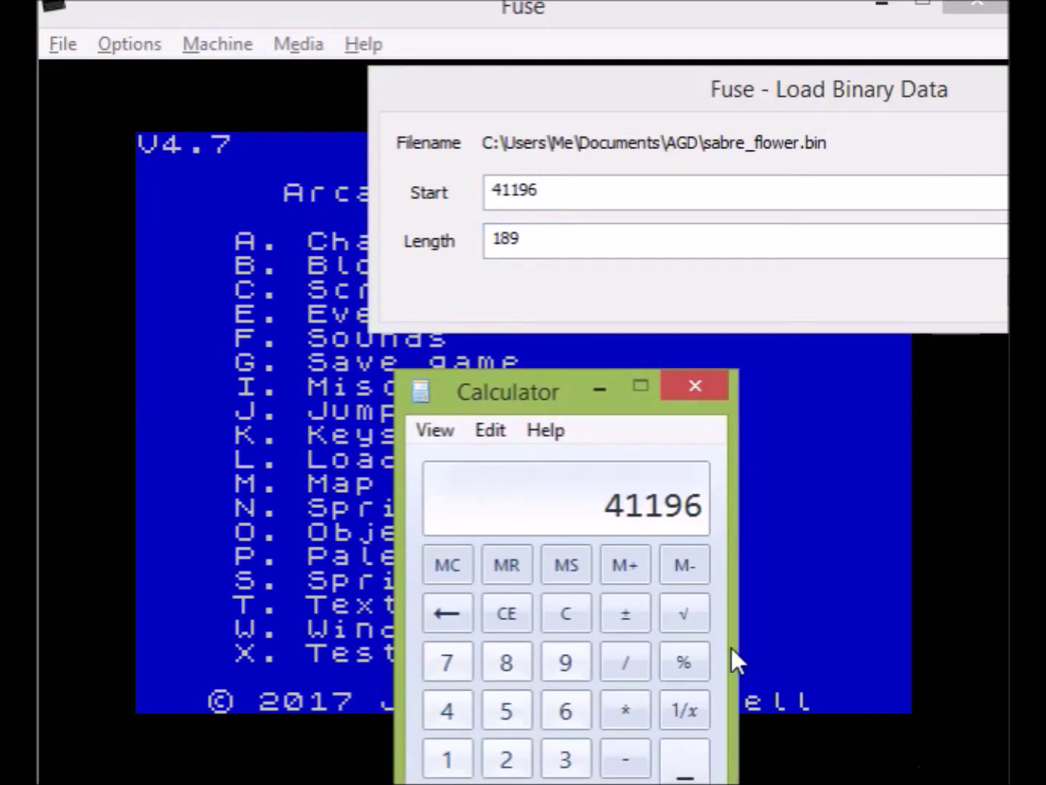
{"action": "left_click", "coordinate": [566, 612]}
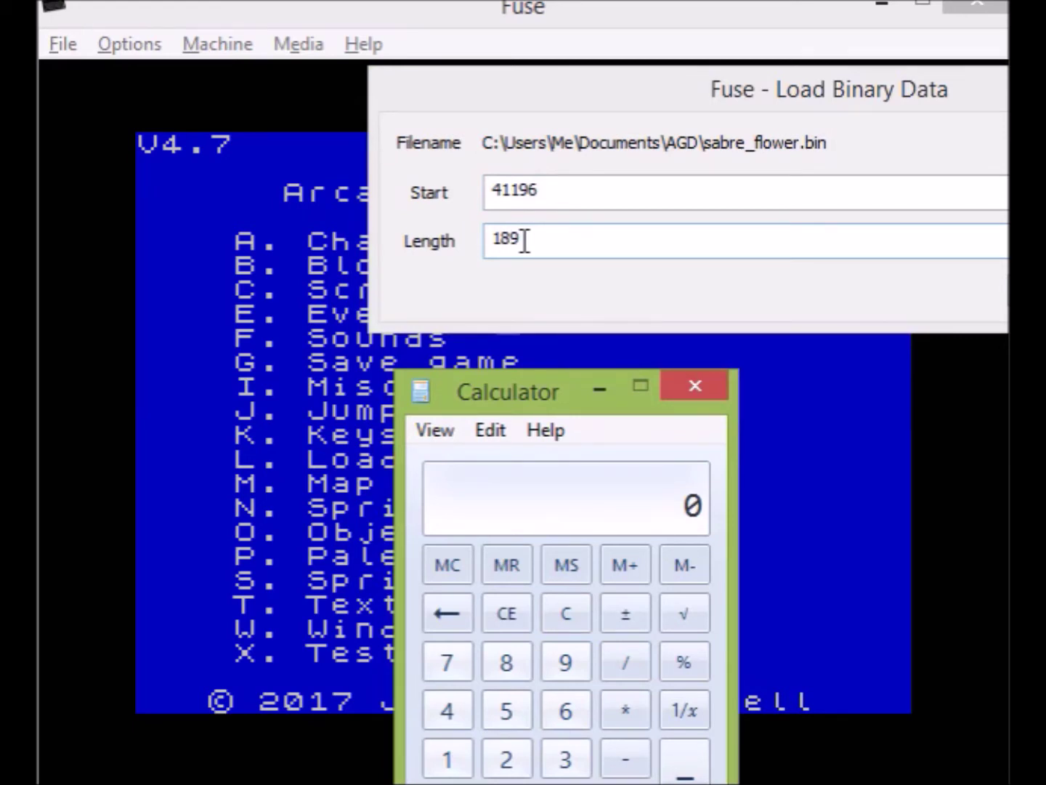
{"action": "left_click", "coordinate": [448, 759]}
{"action": "left_click", "coordinate": [520, 669]}
{"action": "left_click", "coordinate": [572, 665]}
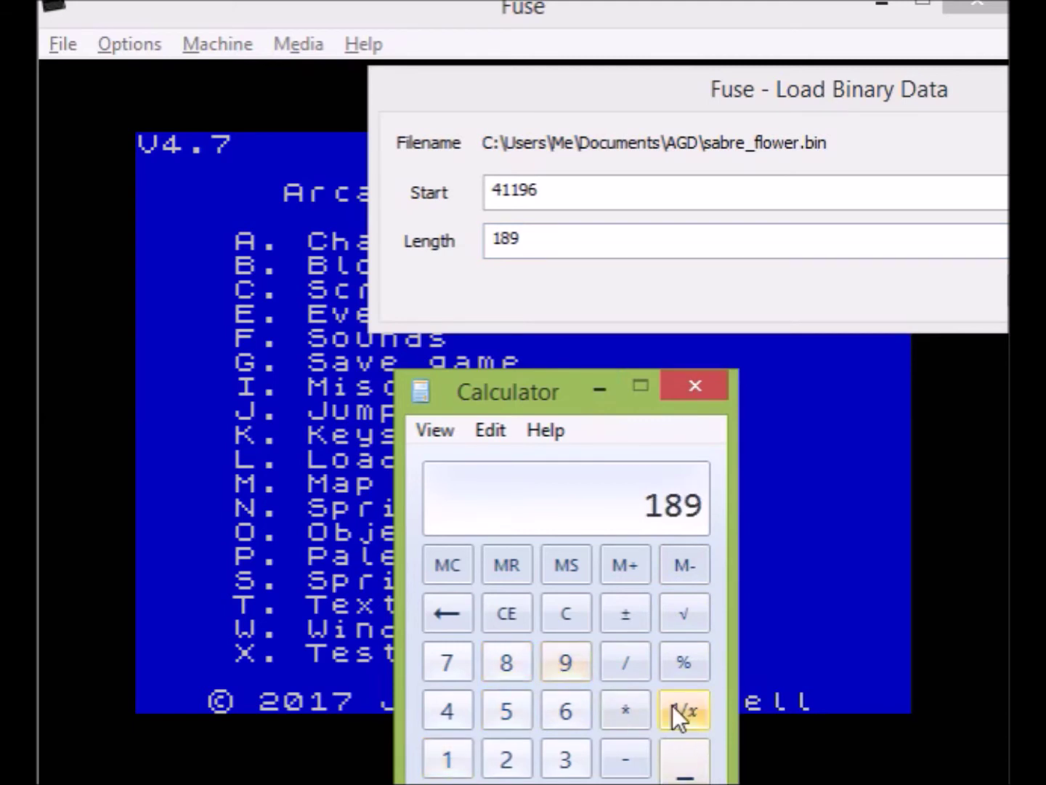
{"action": "left_click", "coordinate": [618, 657]}
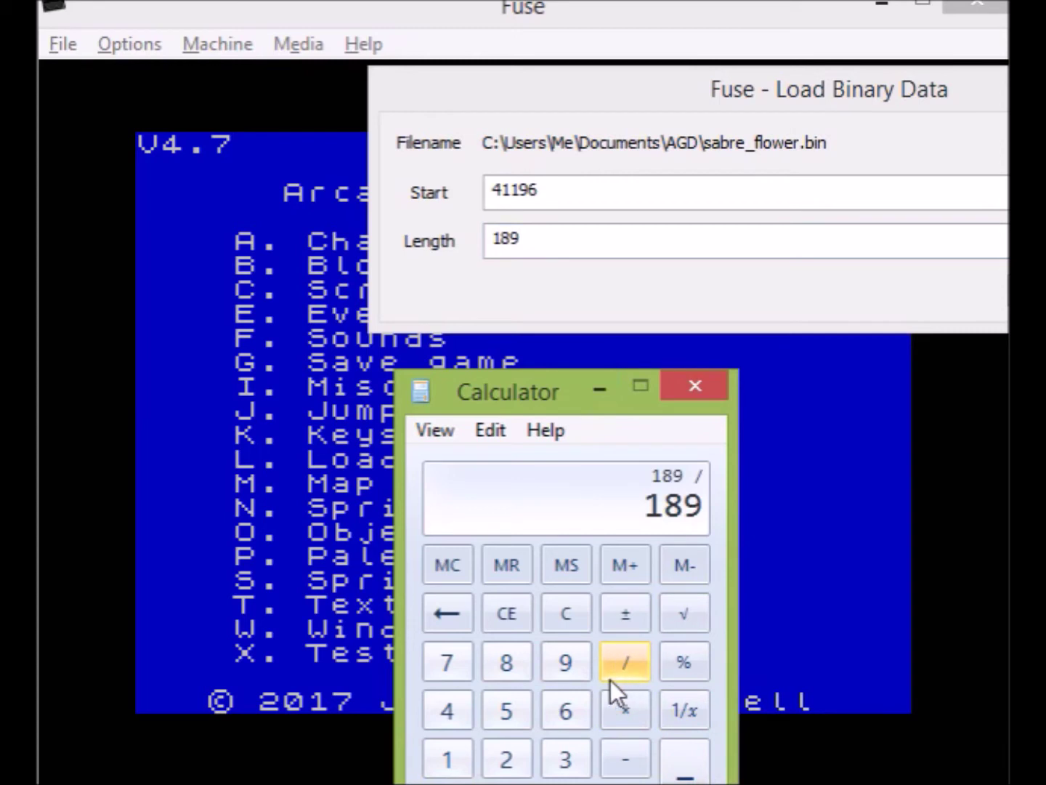
{"action": "left_click", "coordinate": [569, 665]}
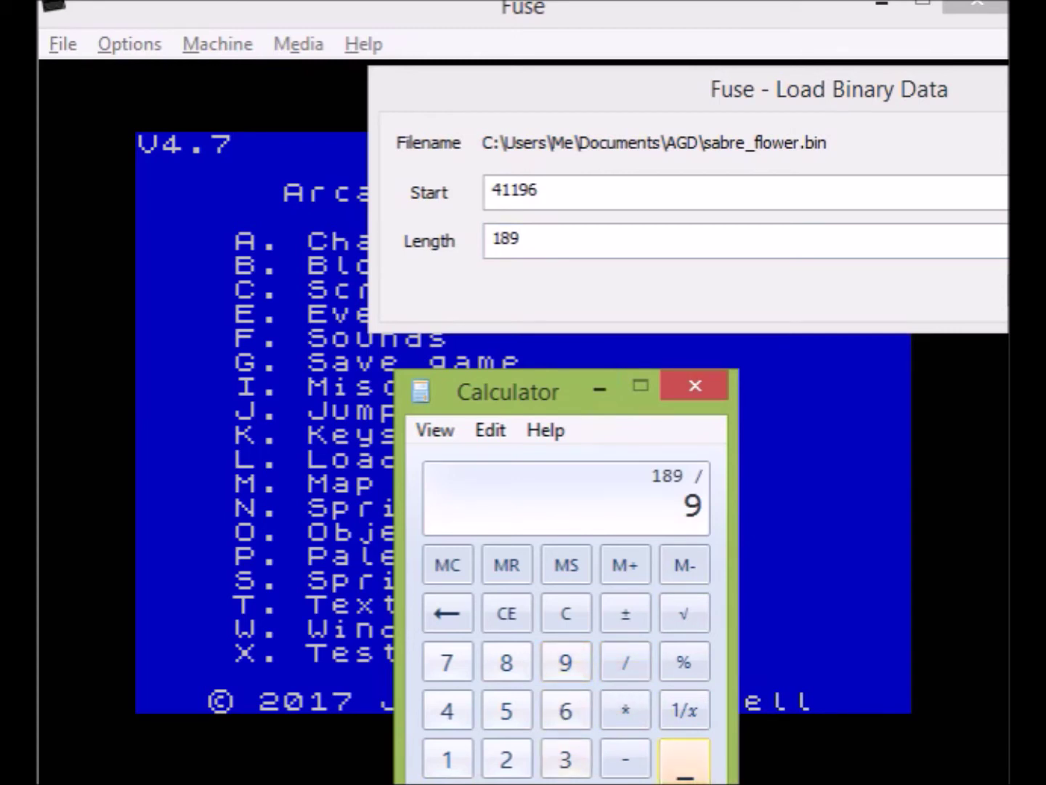
{"action": "left_click", "coordinate": [684, 766]}
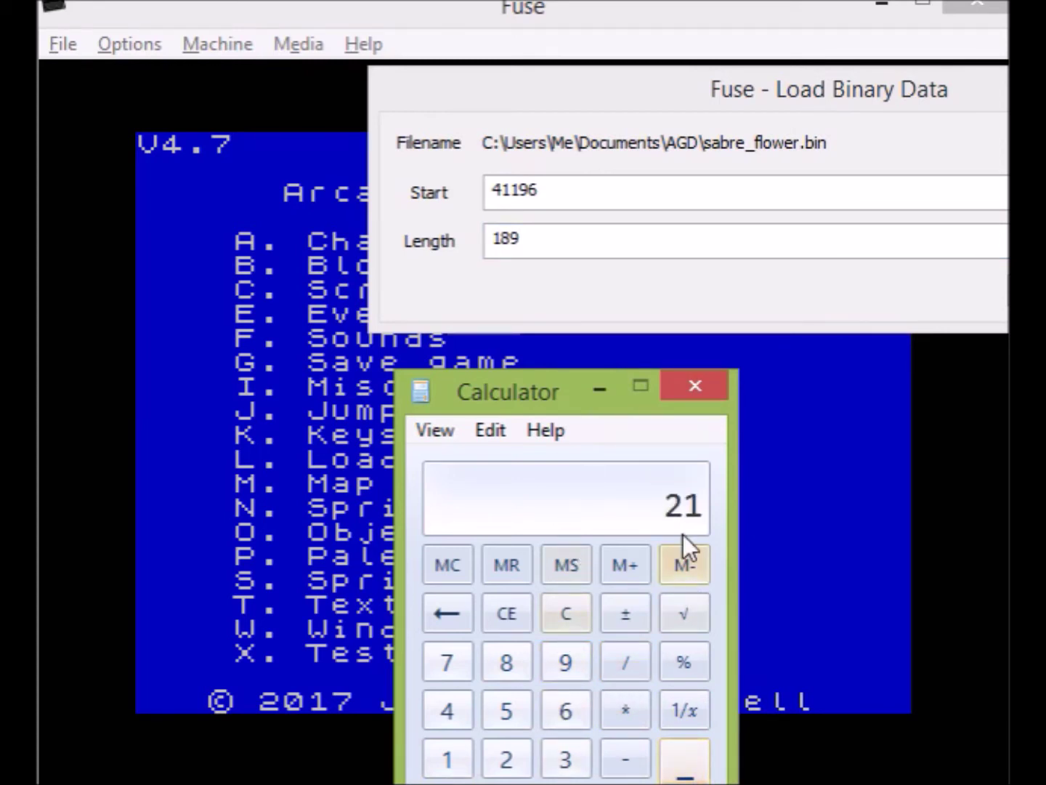
{"action": "left_click", "coordinate": [630, 715]}
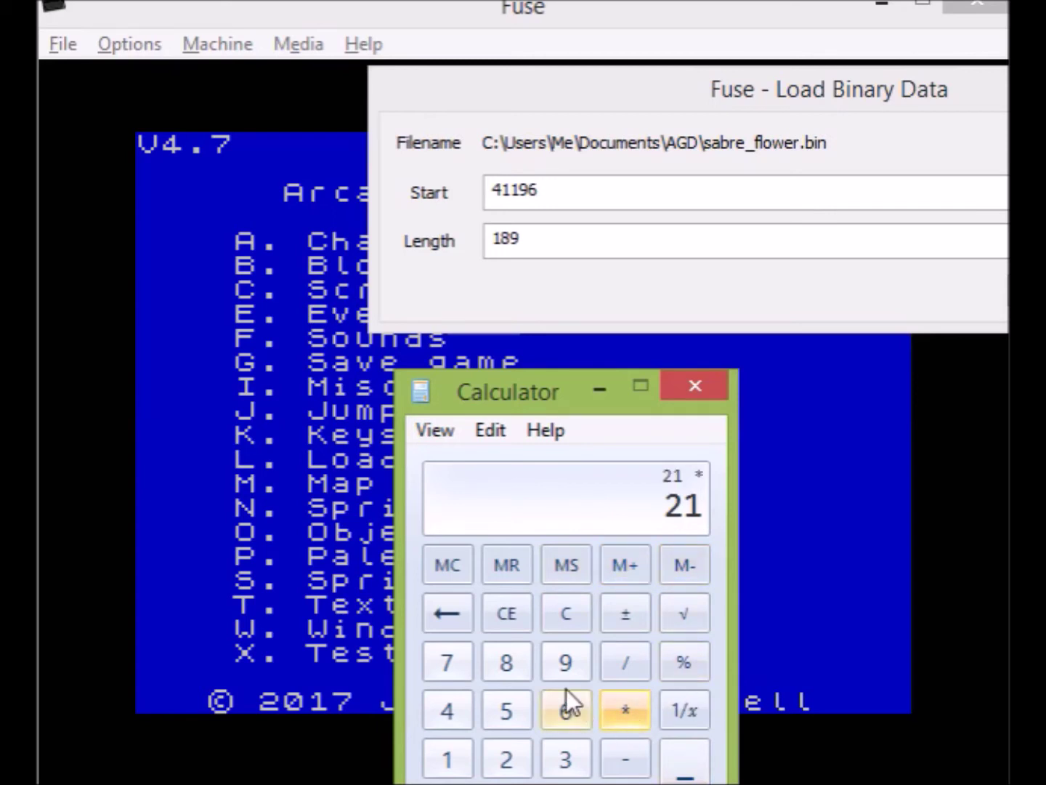
{"action": "left_click", "coordinate": [506, 668]}
{"action": "left_click", "coordinate": [685, 762]}
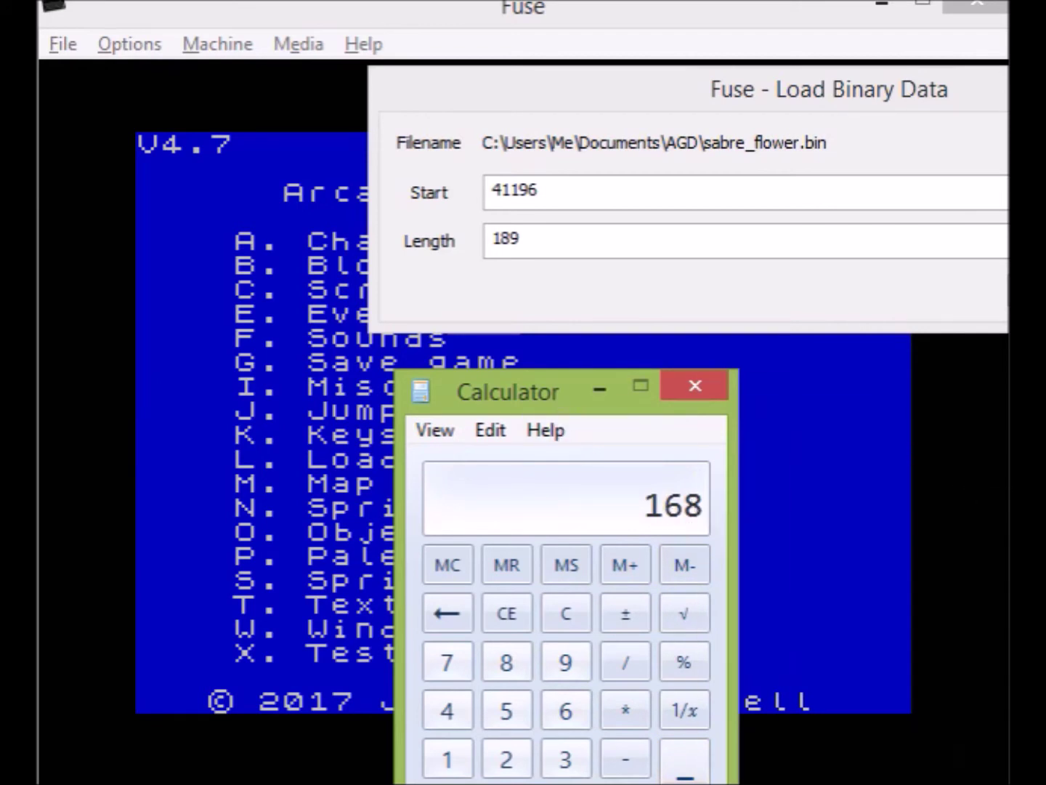
Step: Set the binary data's length to 168 and load it
{"action": "left_click", "coordinate": [661, 247]}
{"action": "left_click", "coordinate": [553, 248]}
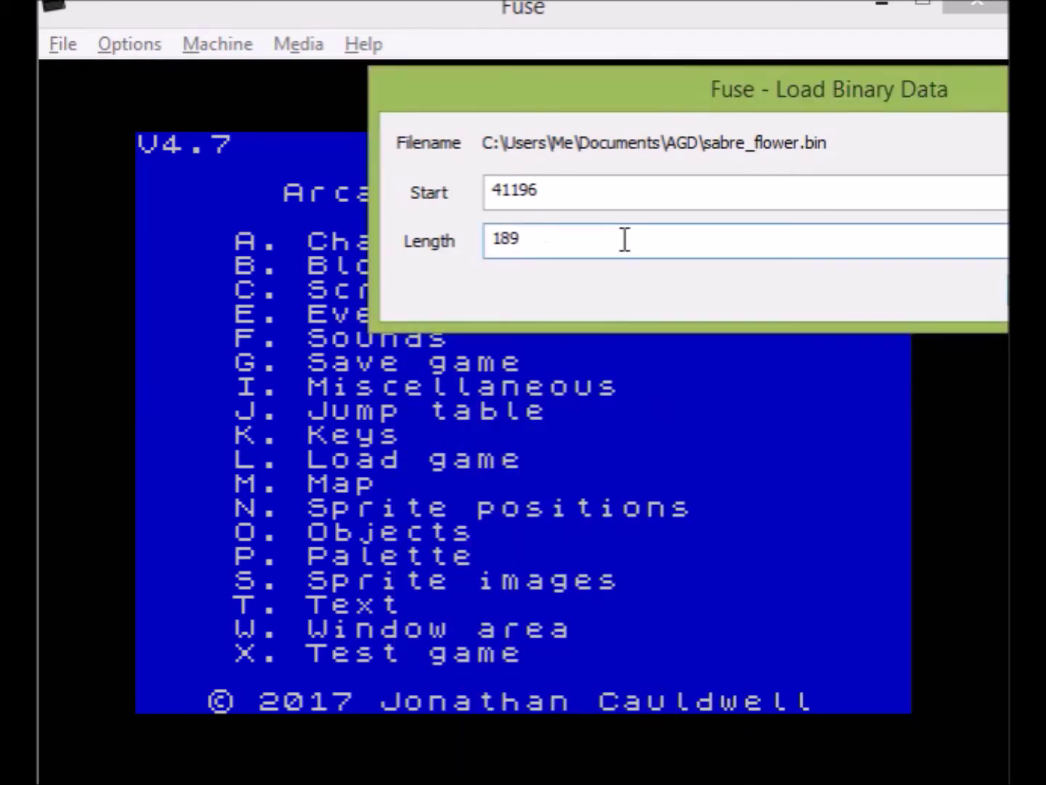
{"action": "key", "text": "BackSpace"}
{"action": "key", "text": "BackSpace"}
{"action": "type", "text": "68"}
{"action": "key", "text": "Return"}
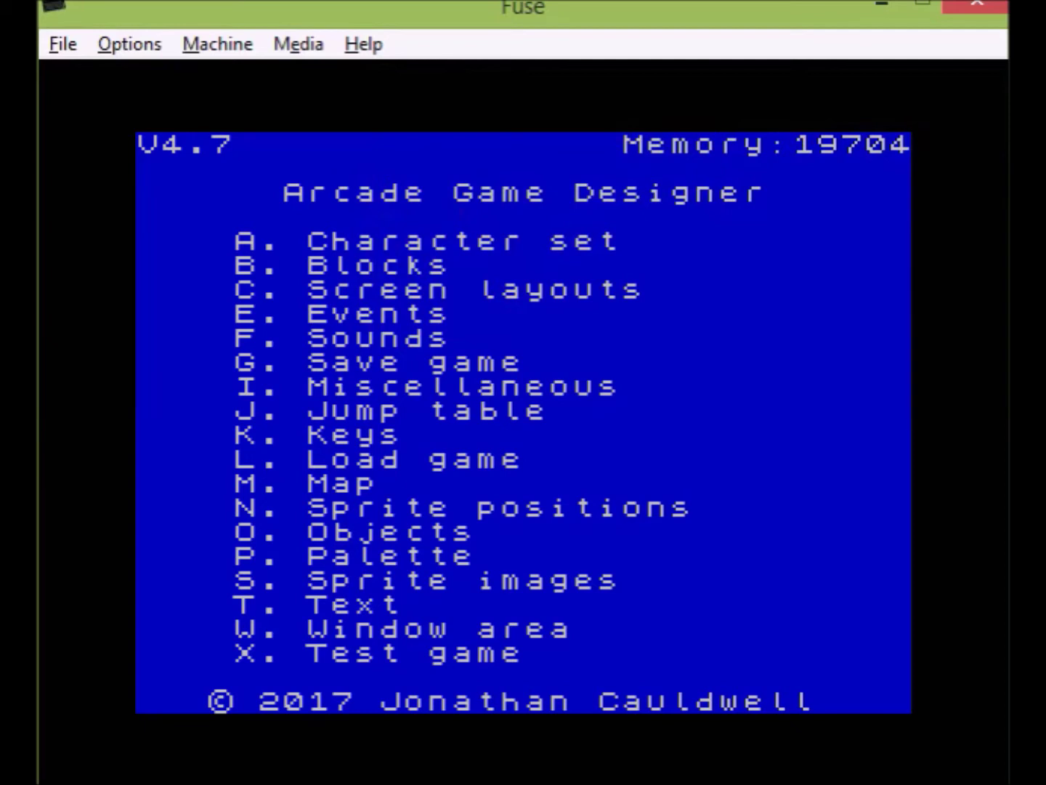
Step: Open the block editor and examine the loaded plant pieces from block 61 back to block 50
{"action": "key", "text": "b"}
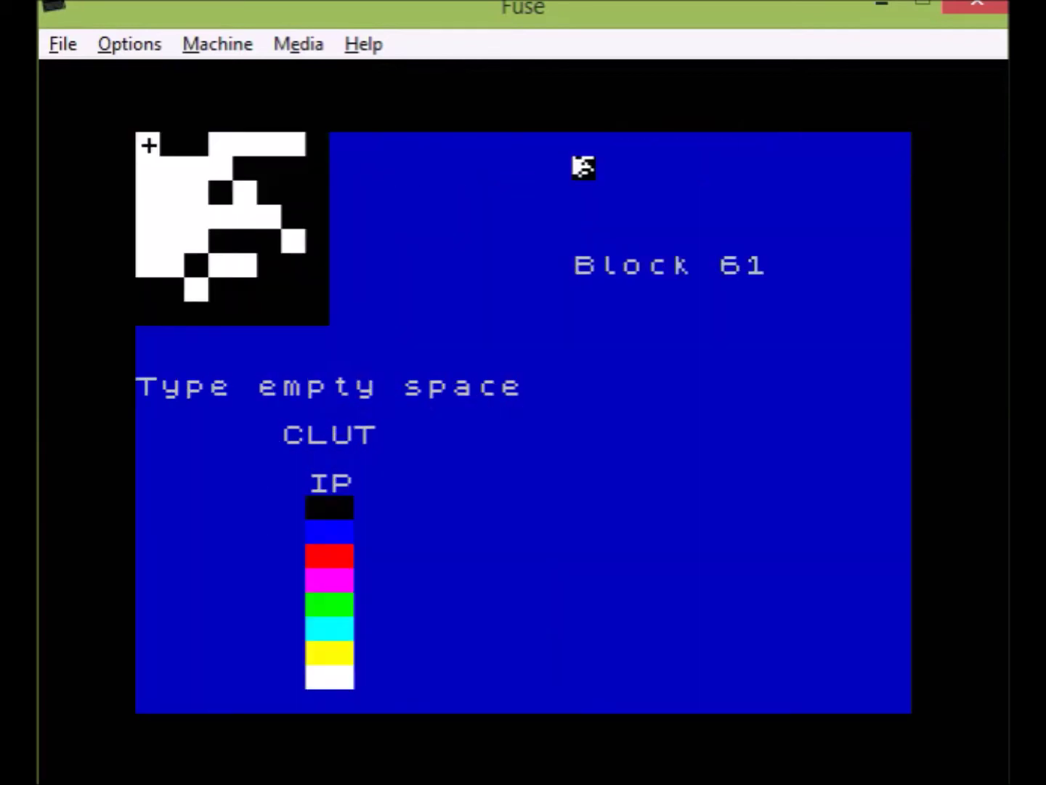
{"action": "key", "text": "comma"}
{"action": "key", "text": "comma"}
{"action": "key", "text": "comma"}
{"action": "key", "text": "comma"}
{"action": "key", "text": "comma"}
{"action": "key", "text": "comma"}
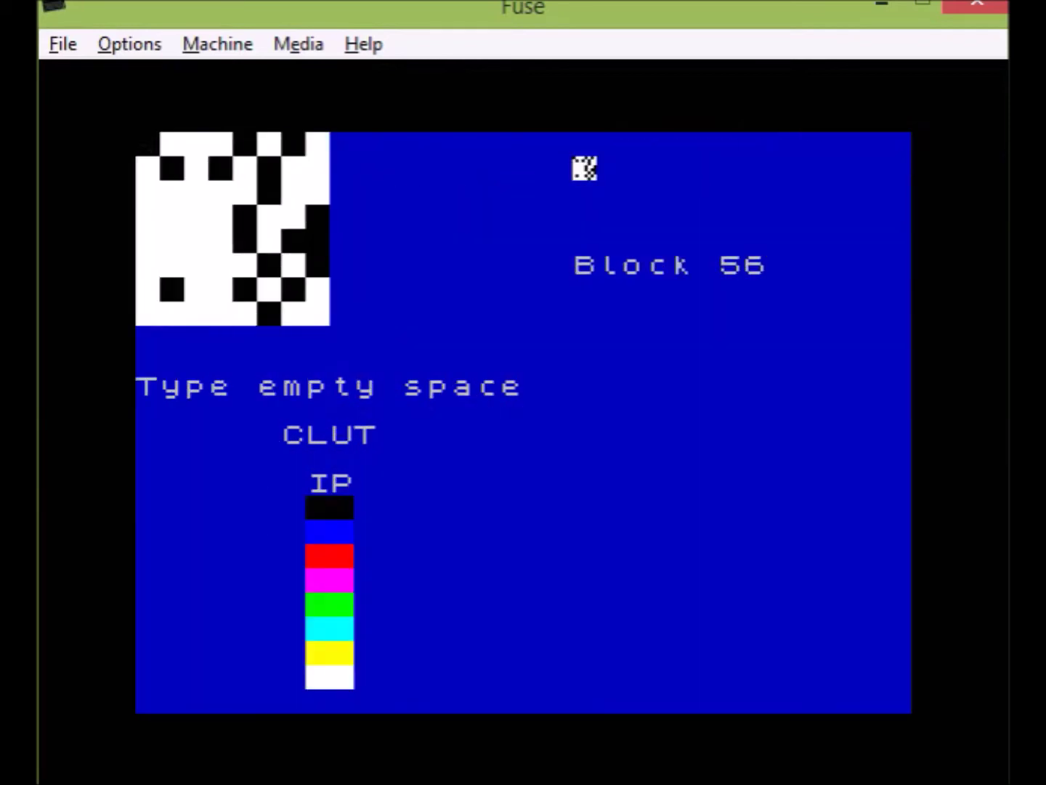
{"action": "key", "text": "comma"}
{"action": "key", "text": "comma"}
{"action": "key", "text": "comma"}
{"action": "key", "text": "comma"}
{"action": "key", "text": "comma"}
{"action": "key", "text": "comma"}
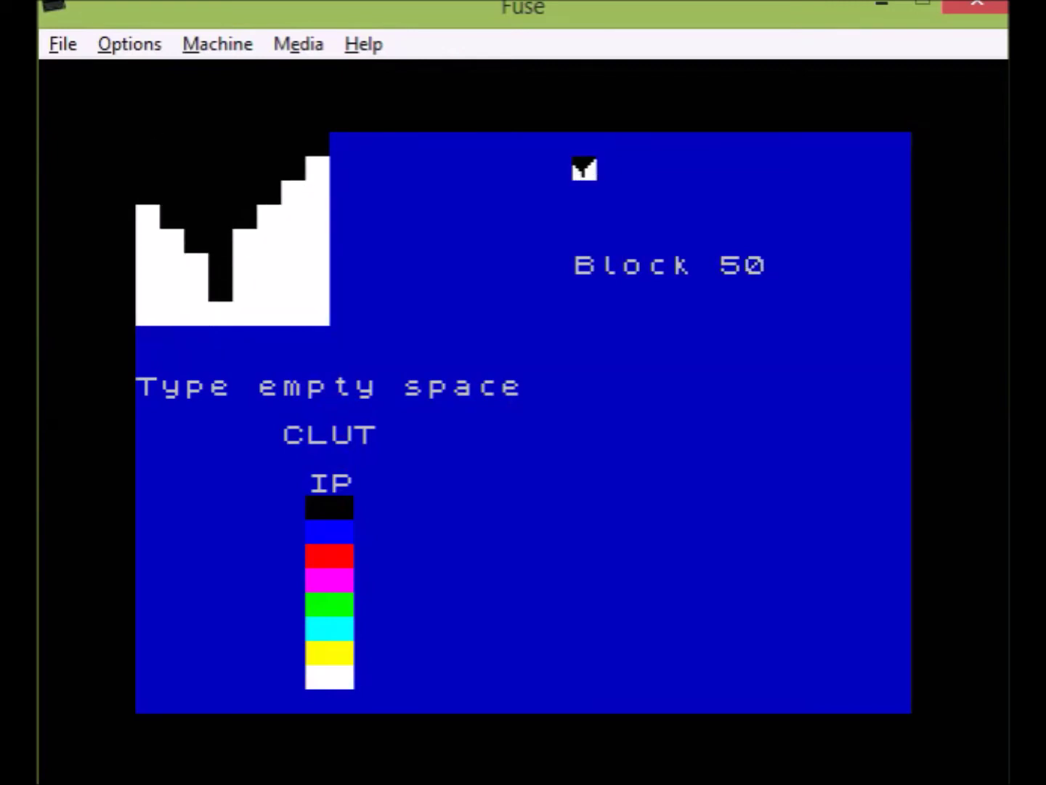
Step: Page forward through the remaining blocks and around to block 12 to examine them, and return to the main menu
{"action": "key", "text": "period"}
{"action": "key", "text": "period"}
{"action": "key", "text": "period"}
{"action": "key", "text": "period"}
{"action": "key", "text": "period"}
{"action": "key", "text": "period"}
{"action": "key", "text": "period"}
{"action": "key", "text": "period"}
{"action": "key", "text": "period"}
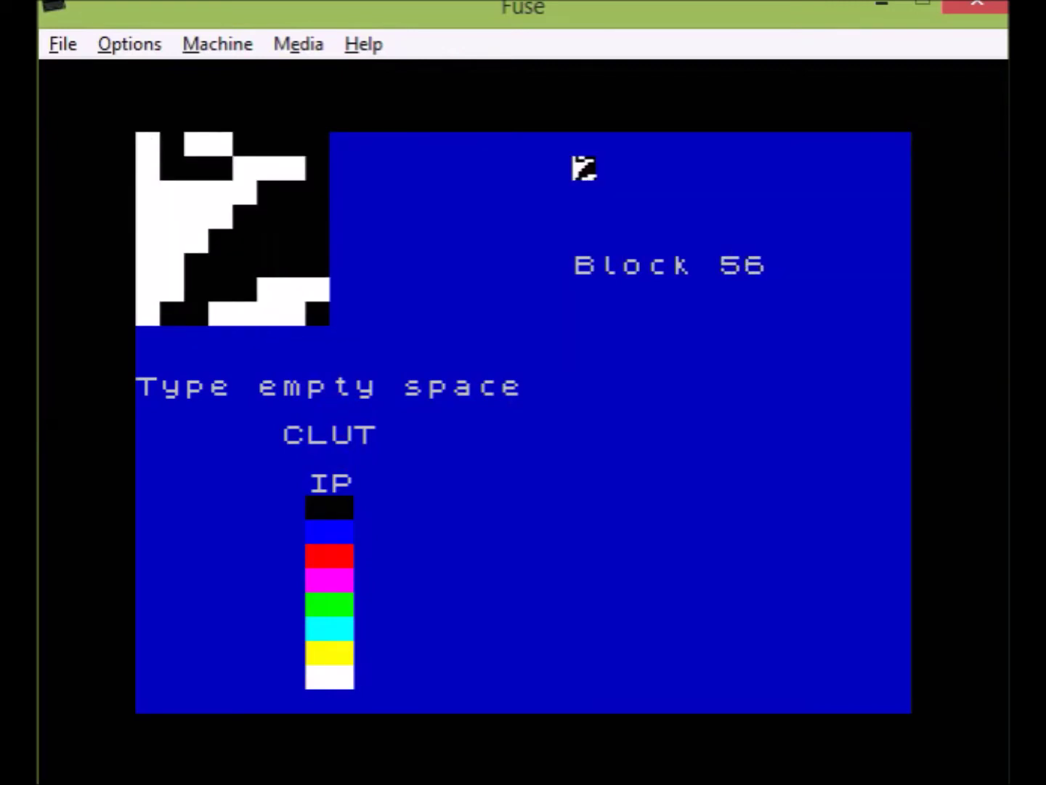
{"action": "key", "text": "period"}
{"action": "key", "text": "period"}
{"action": "key", "text": "period"}
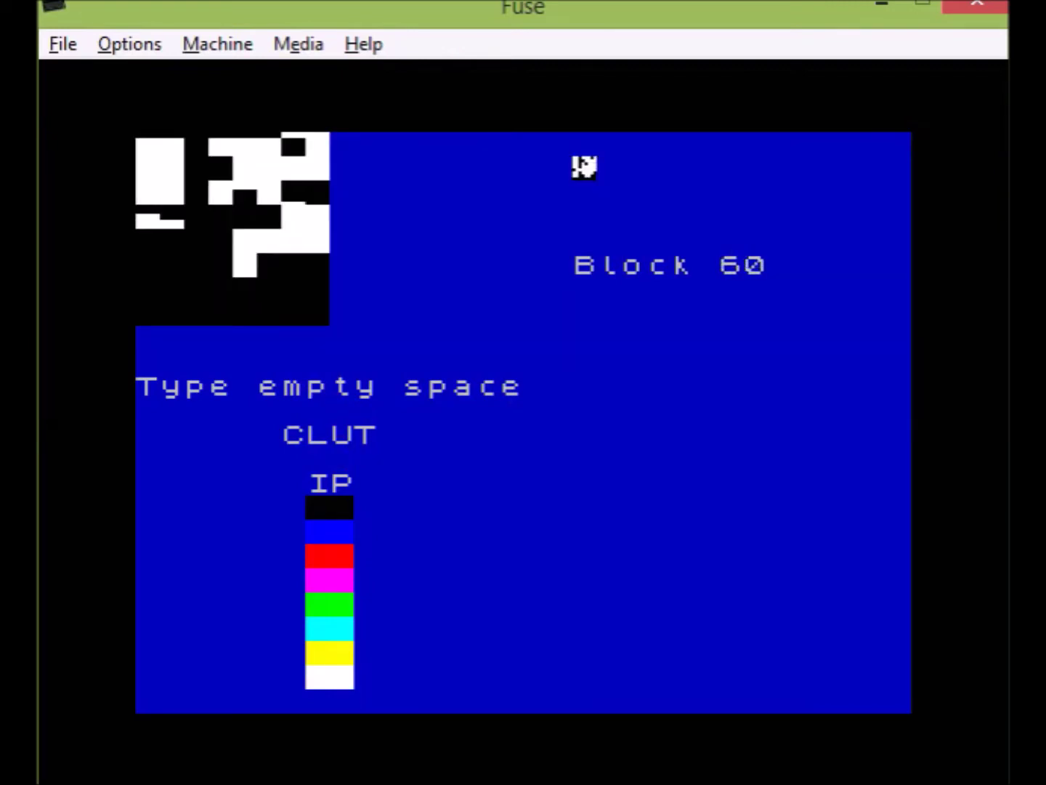
{"action": "key", "text": "period"}
{"action": "key", "text": "period"}
{"action": "key", "text": "period"}
{"action": "key", "text": "period"}
{"action": "key", "text": "period"}
{"action": "key", "text": "period"}
{"action": "key", "text": "period"}
{"action": "key", "text": "period"}
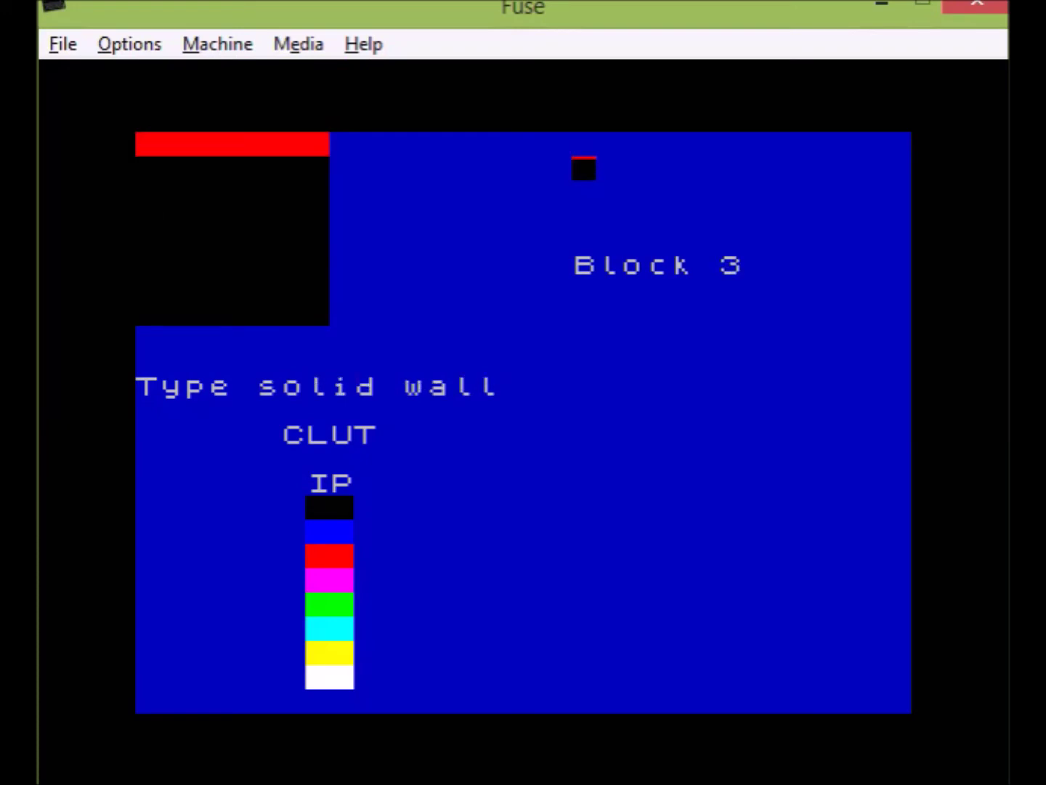
{"action": "key", "text": "period"}
{"action": "key", "text": "period"}
{"action": "key", "text": "period"}
{"action": "key", "text": "period"}
{"action": "key", "text": "period"}
{"action": "key", "text": "period"}
{"action": "key", "text": "period"}
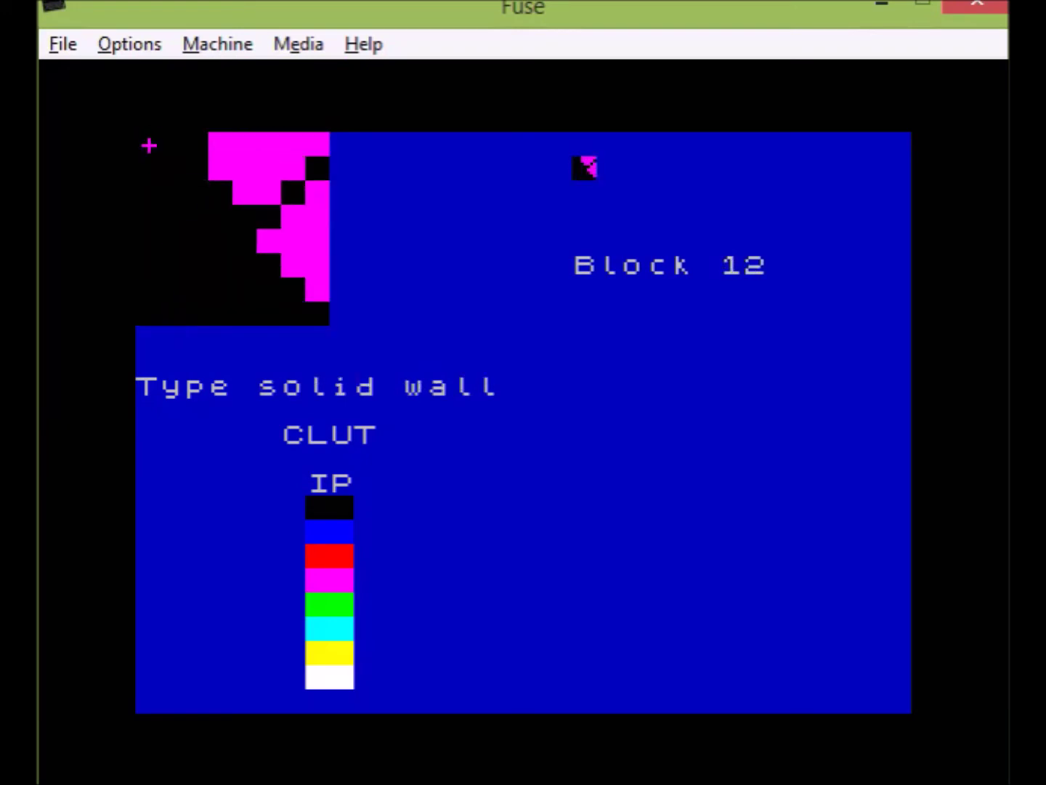
{"action": "key", "text": "x"}
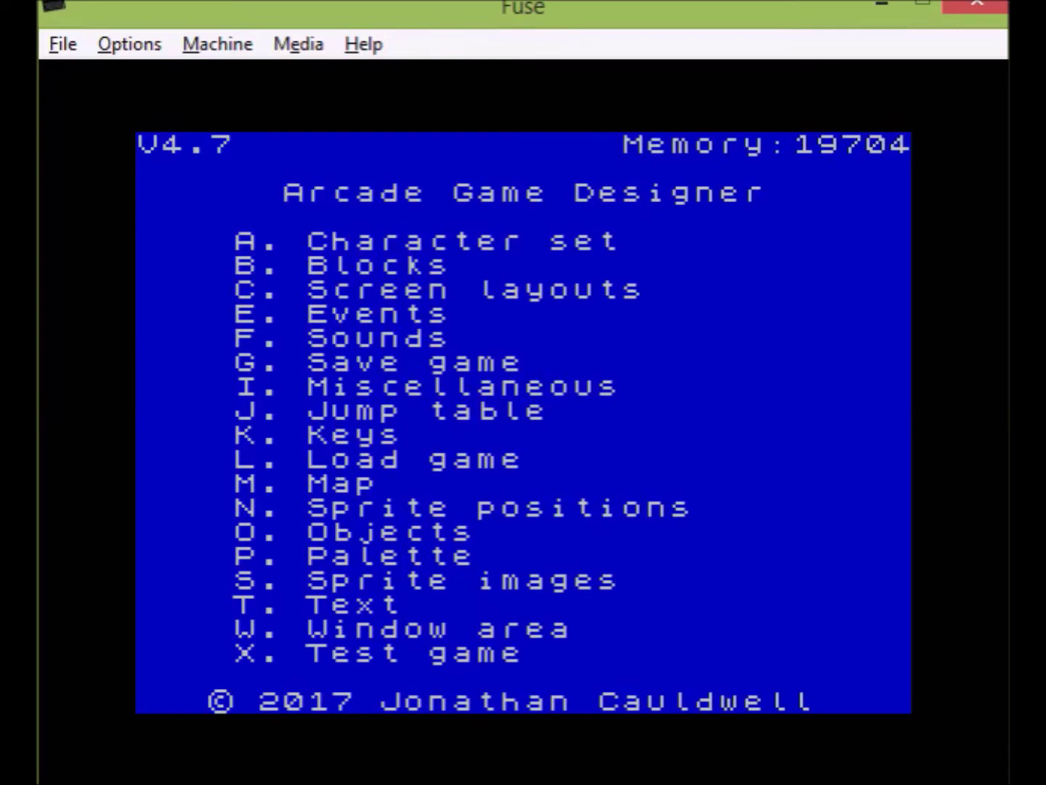
Step: Open the layout of screen2 and place block 61, the plant's lower-right piece, just above the room's floor near its left wall
{"action": "key", "text": "c"}
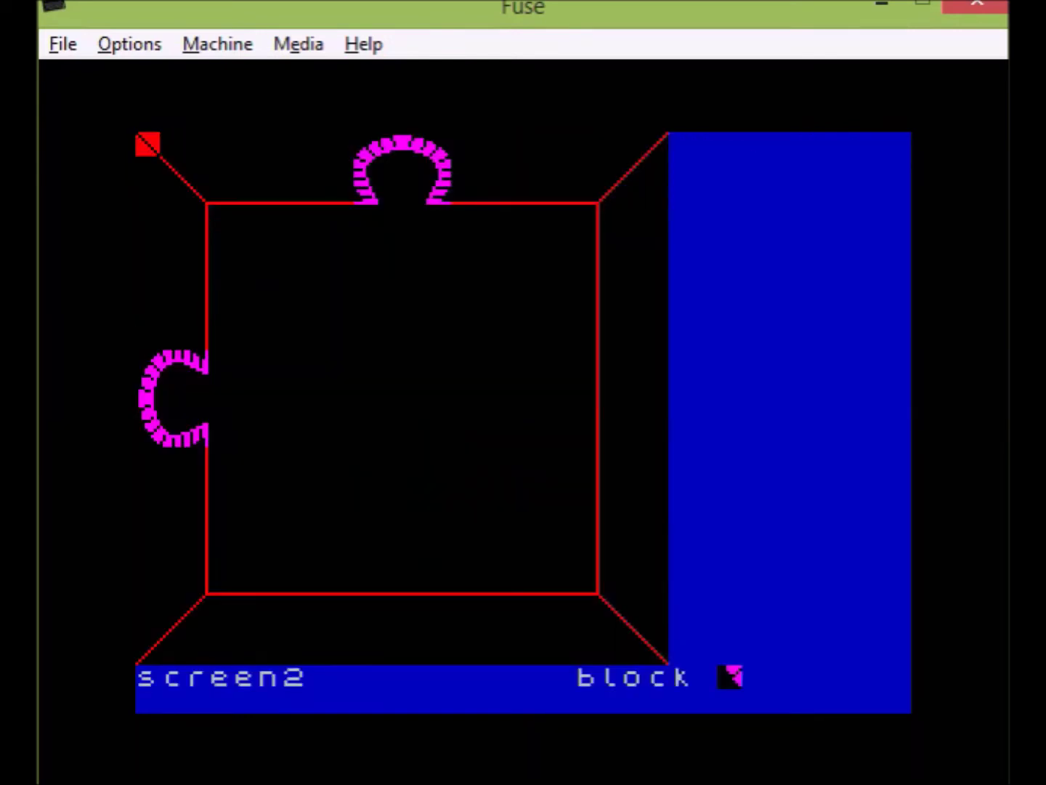
{"action": "key", "text": "period"}
{"action": "key", "text": "a"}
{"action": "key", "text": "period"}
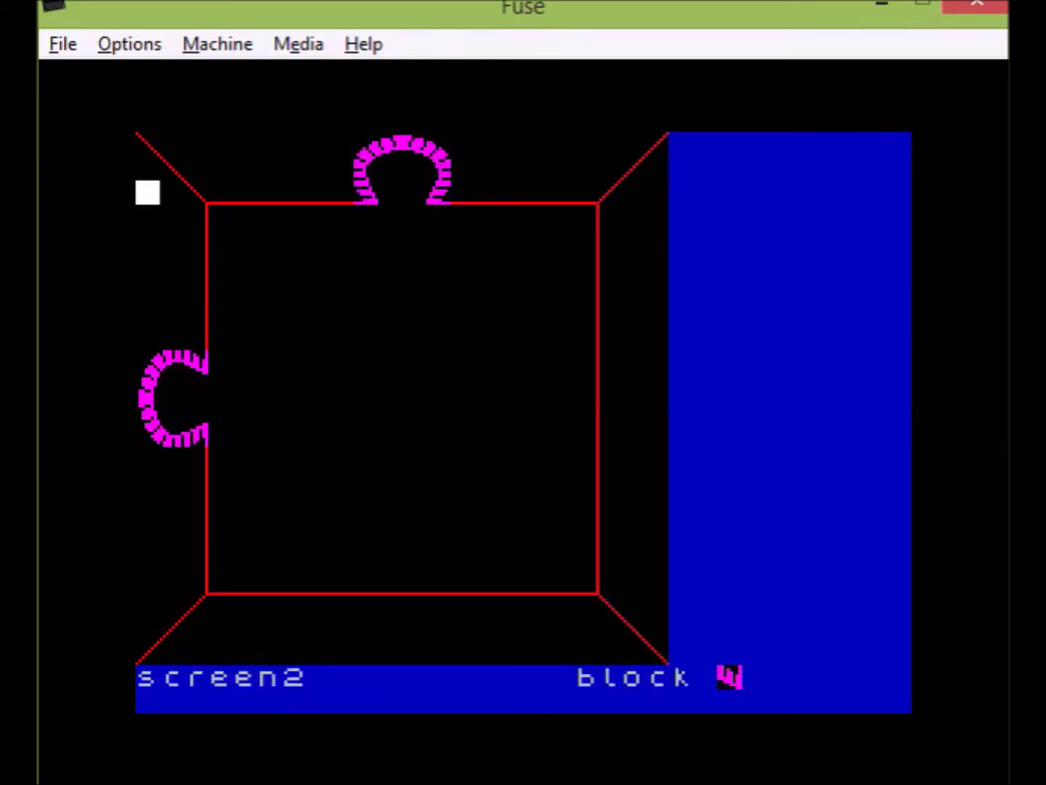
{"action": "key", "text": "a"}
{"action": "key", "text": "period"}
{"action": "key", "text": "period"}
{"action": "key", "text": "period"}
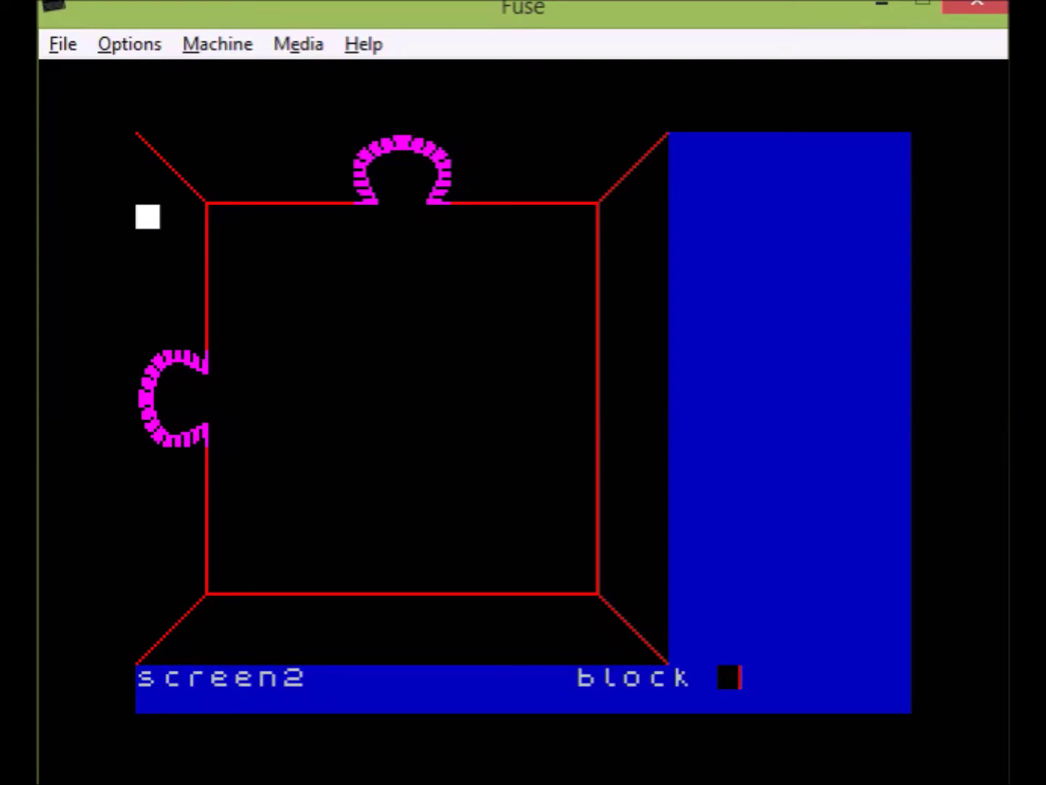
{"action": "key", "text": "p"}
{"action": "key", "text": "p"}
{"action": "key", "text": "p"}
{"action": "key", "text": "p"}
{"action": "key", "text": "p"}
{"action": "key", "text": "a"}
{"action": "key", "text": "p"}
{"action": "key", "text": "p"}
{"action": "key", "text": "period"}
{"action": "key", "text": "period"}
{"action": "key", "text": "period"}
{"action": "key", "text": "period"}
{"action": "key", "text": "o"}
{"action": "key", "text": "o"}
{"action": "key", "text": "o"}
{"action": "key", "text": "a"}
{"action": "key", "text": "a"}
{"action": "key", "text": "a"}
{"action": "key", "text": "a"}
{"action": "key", "text": "a"}
{"action": "key", "text": "o"}
{"action": "key", "text": "a"}
{"action": "key", "text": "a"}
{"action": "key", "text": "p"}
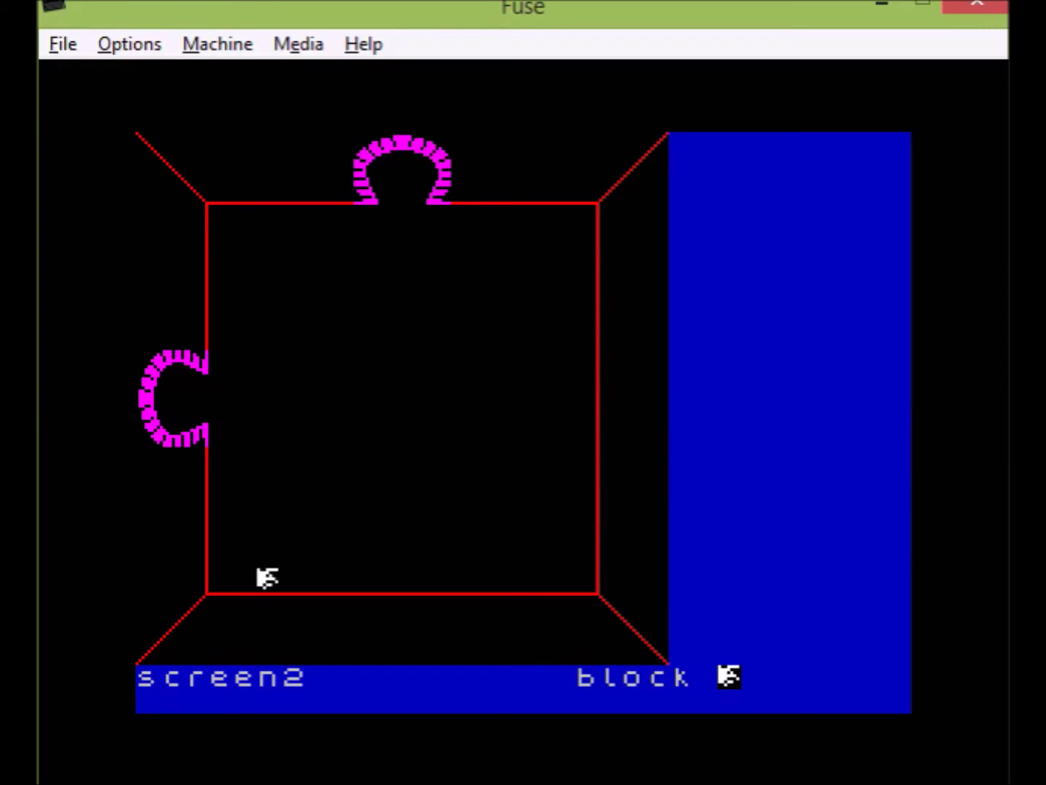
Step: Place the other pieces of the plant's bottom row and the three leaf pieces directly above it
{"action": "key", "text": "o"}
{"action": "key", "text": "o"}
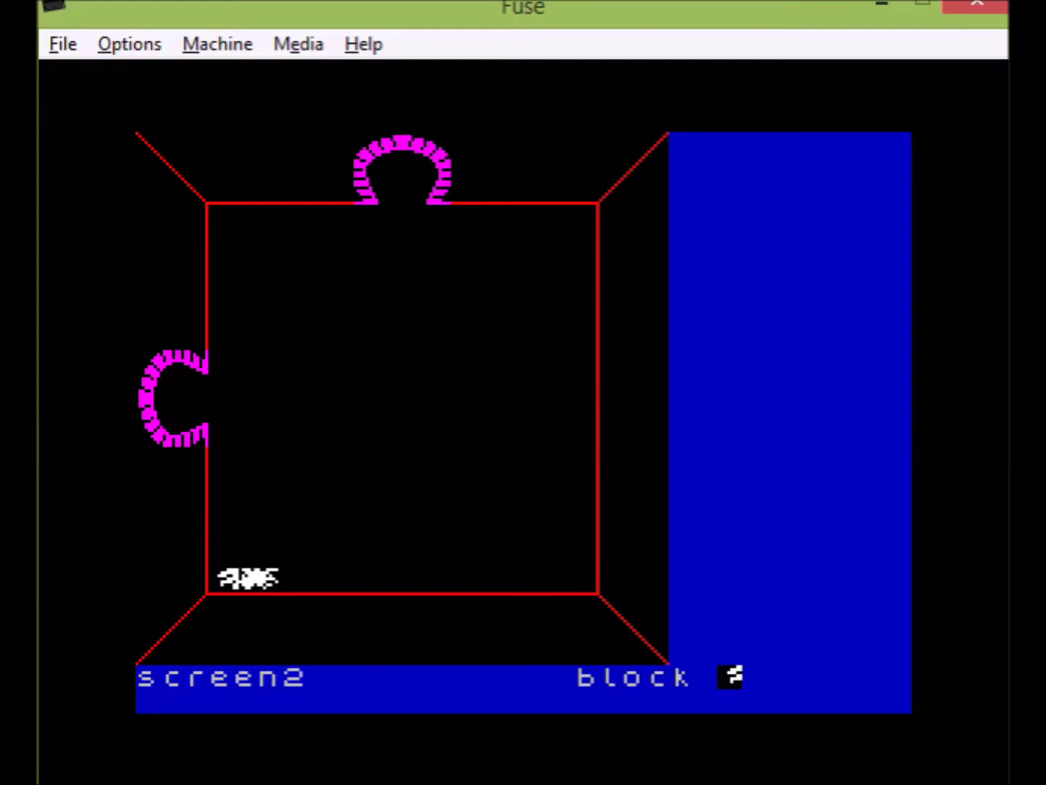
{"action": "key", "text": "q"}
{"action": "key", "text": "p"}
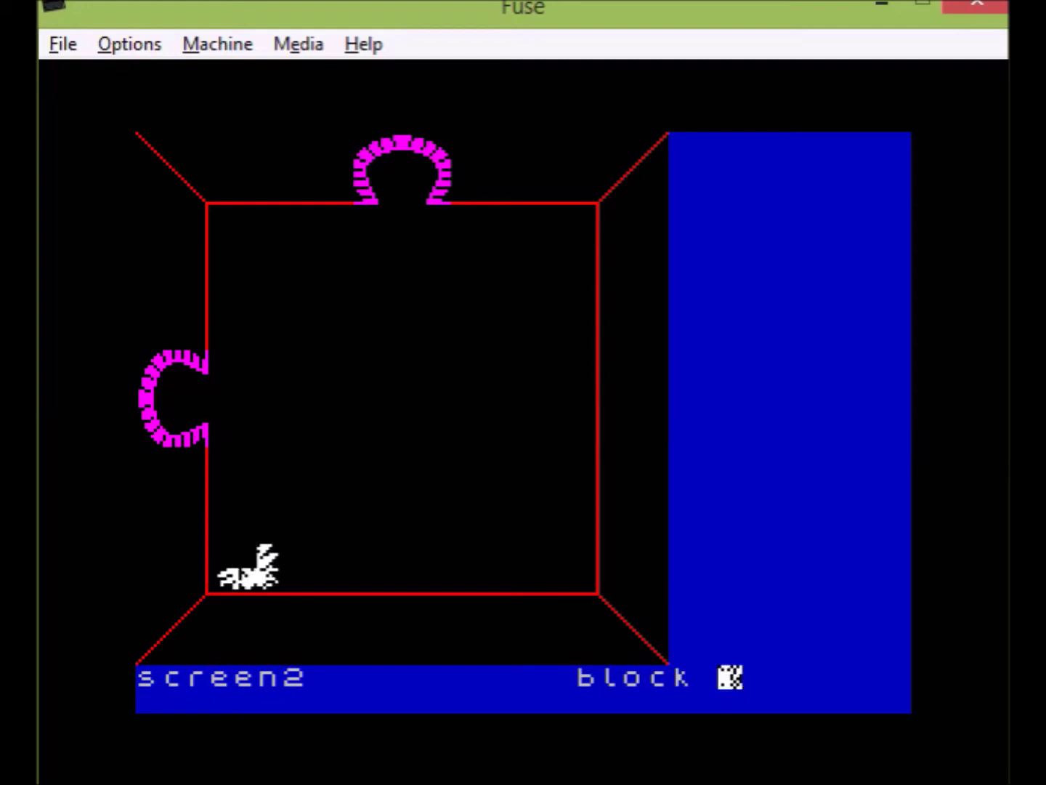
{"action": "key", "text": "space"}
{"action": "key", "text": "p"}
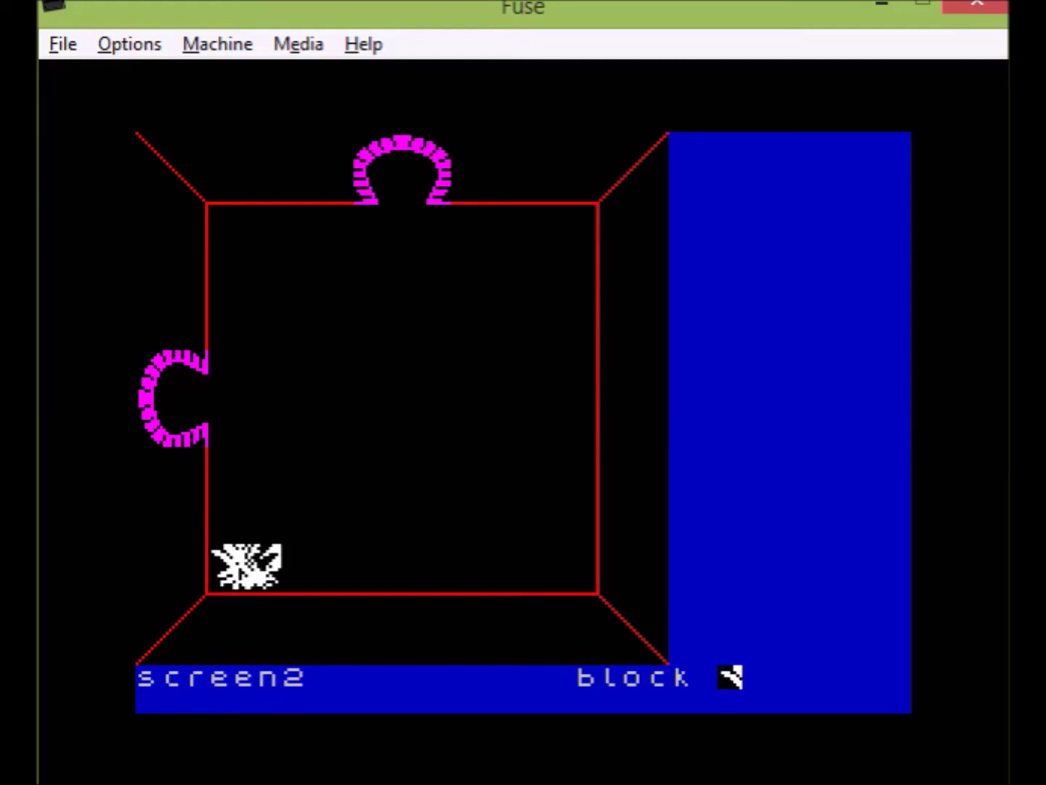
Step: Add the plant's third and fourth rows of leaf pieces, three blocks wide each, above the placed rows
{"action": "key", "text": "q"}
{"action": "key", "text": "space"}
{"action": "key", "text": "o"}
{"action": "key", "text": "space"}
{"action": "key", "text": "space"}
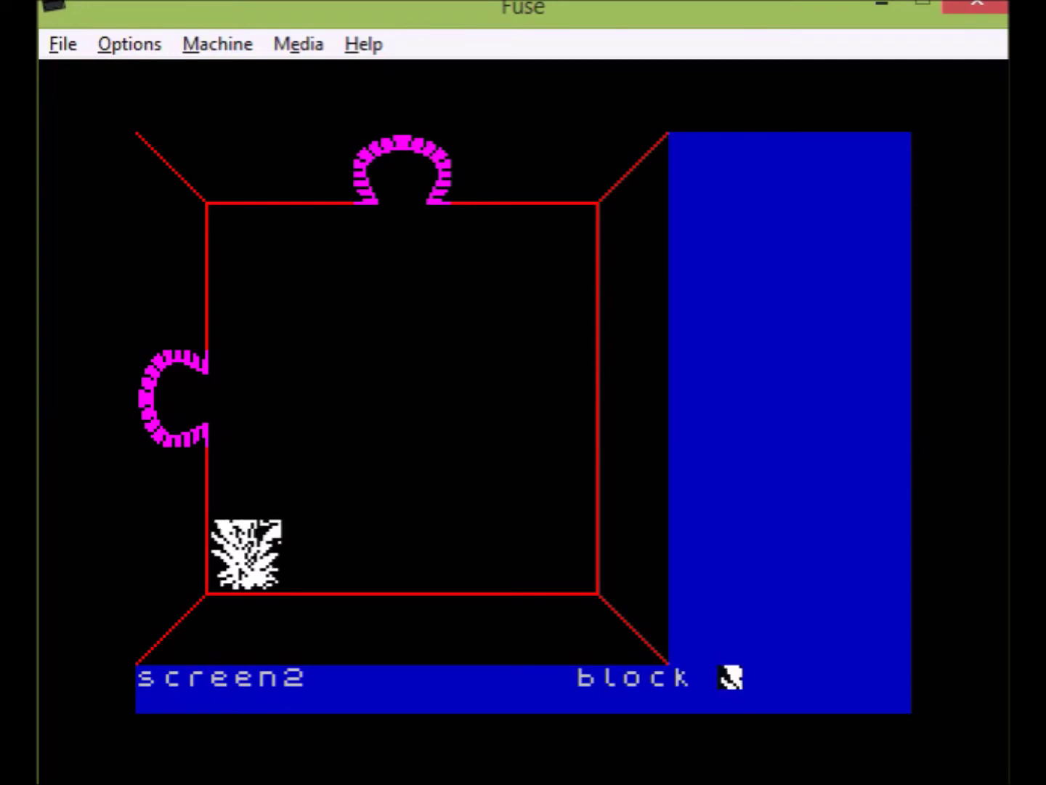
{"action": "key", "text": "q"}
{"action": "key", "text": "space"}
{"action": "key", "text": "space"}
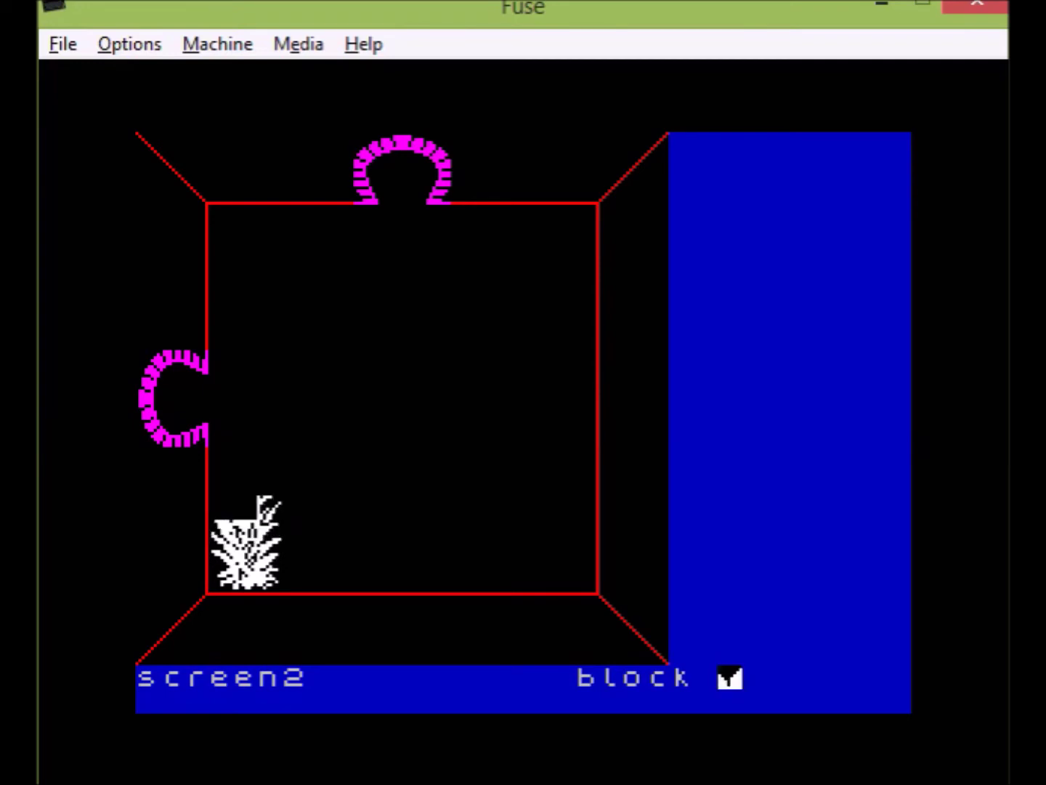
{"action": "key", "text": "o"}
{"action": "key", "text": "space"}
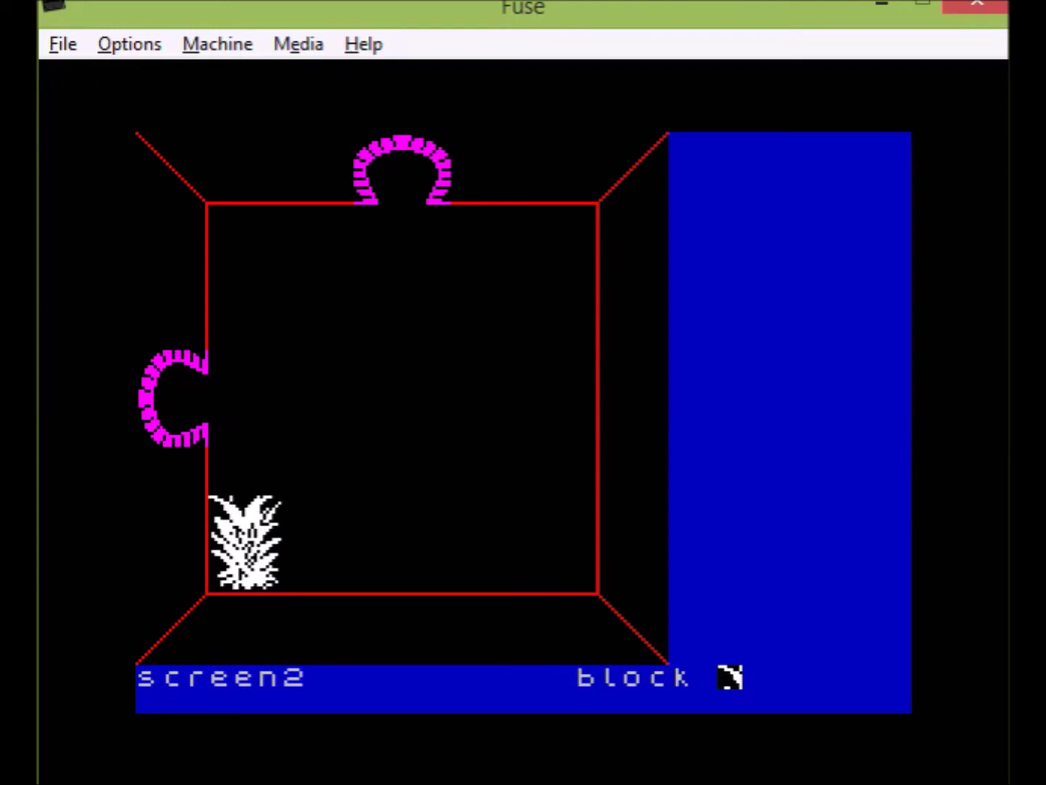
Step: Place the stem row above the leaves and the flower pieces above it
{"action": "key", "text": "o"}
{"action": "key", "text": "space"}
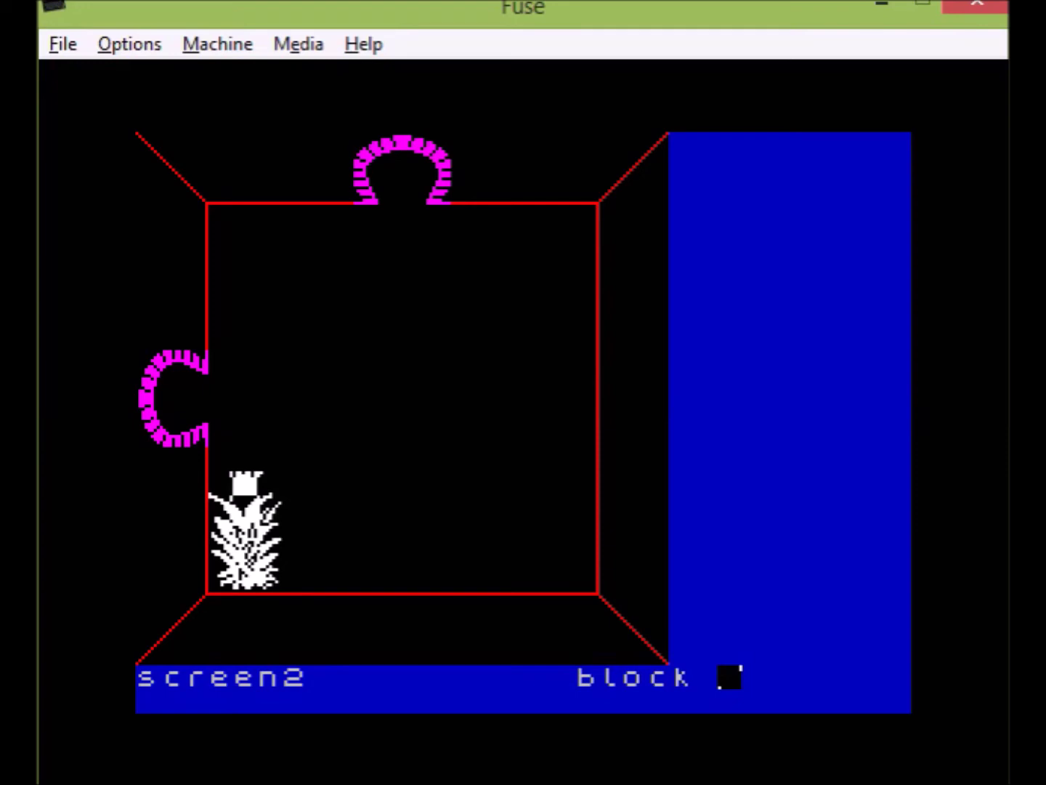
{"action": "key", "text": "q"}
{"action": "key", "text": "space"}
{"action": "key", "text": "o"}
{"action": "key", "text": "space"}
{"action": "key", "text": "o"}
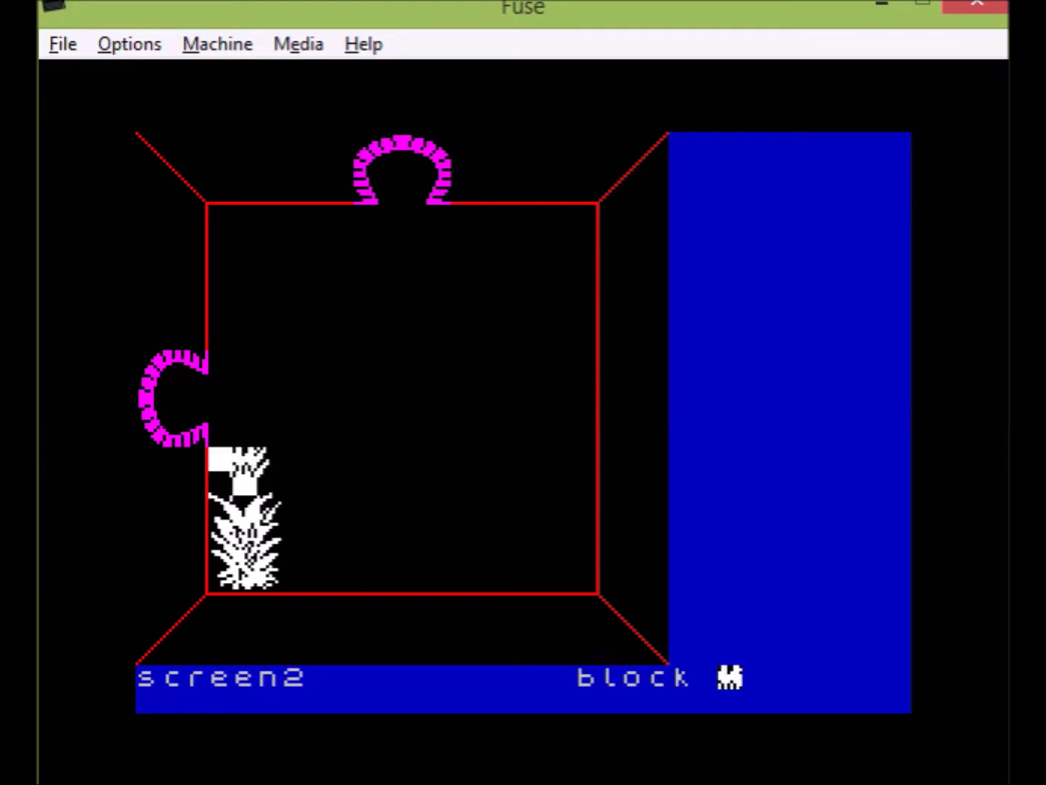
{"action": "key", "text": "space"}
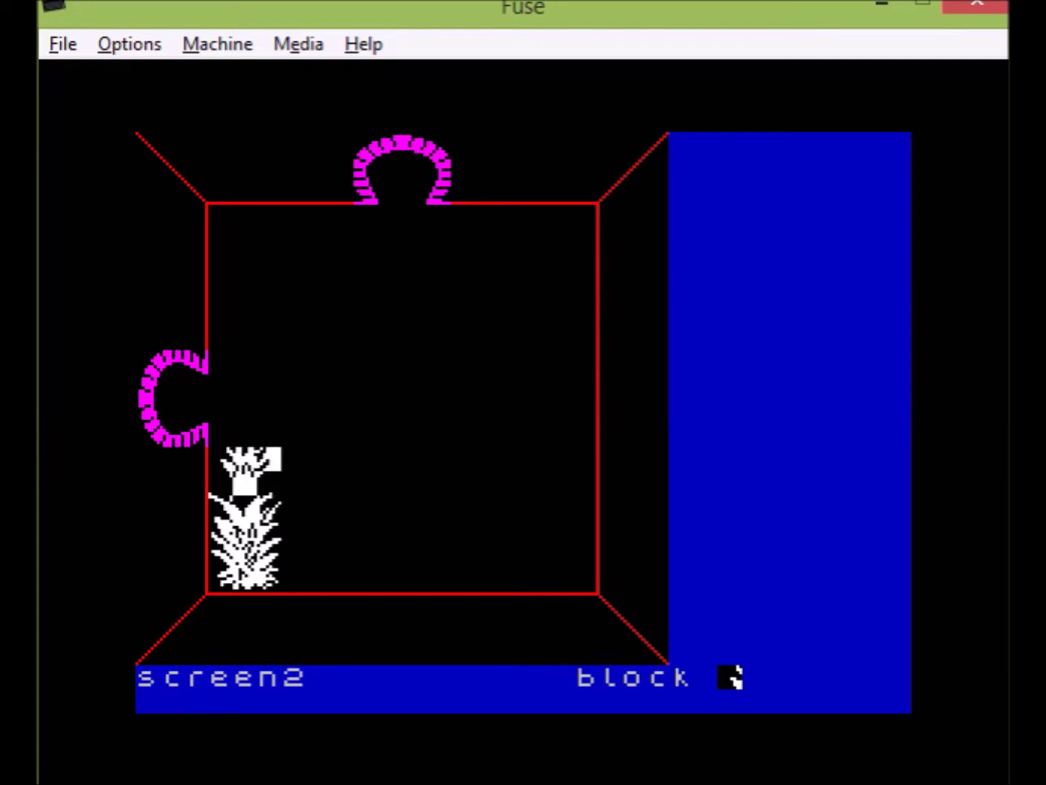
Step: Complete the plant with its top row forming the flower tip, and return to the main menu
{"action": "key", "text": "q"}
{"action": "key", "text": "space"}
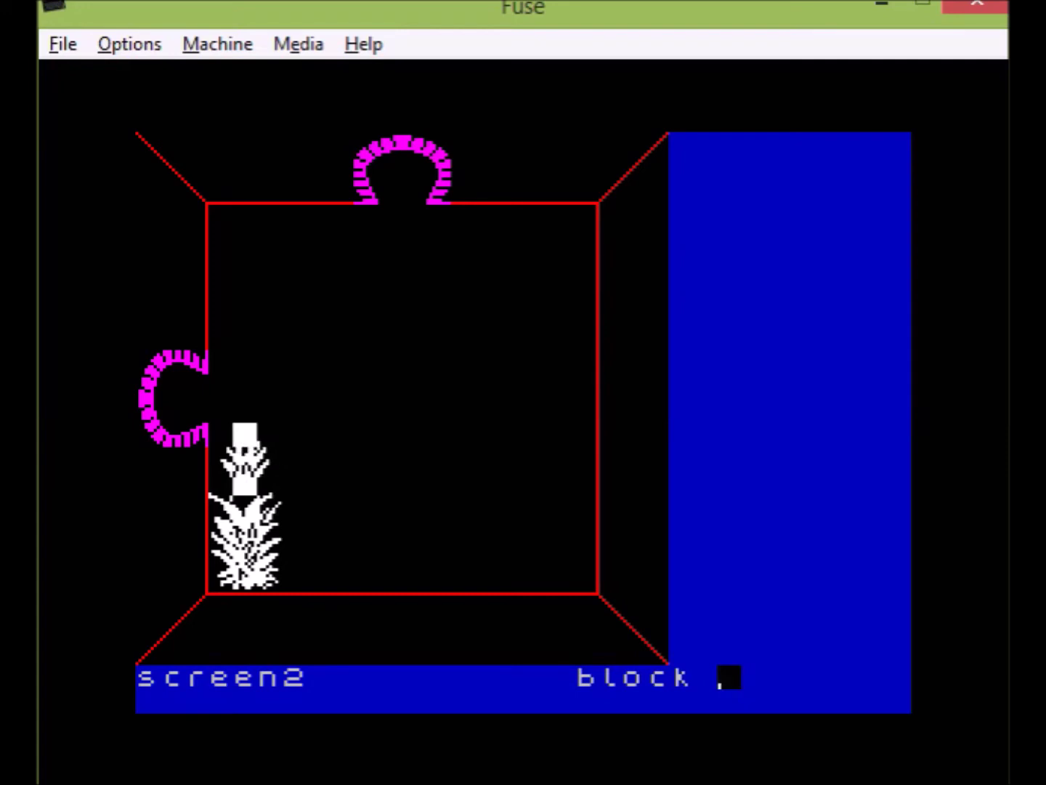
{"action": "key", "text": "space"}
{"action": "key", "text": "o"}
{"action": "key", "text": "space"}
{"action": "key", "text": "p"}
{"action": "key", "text": "p"}
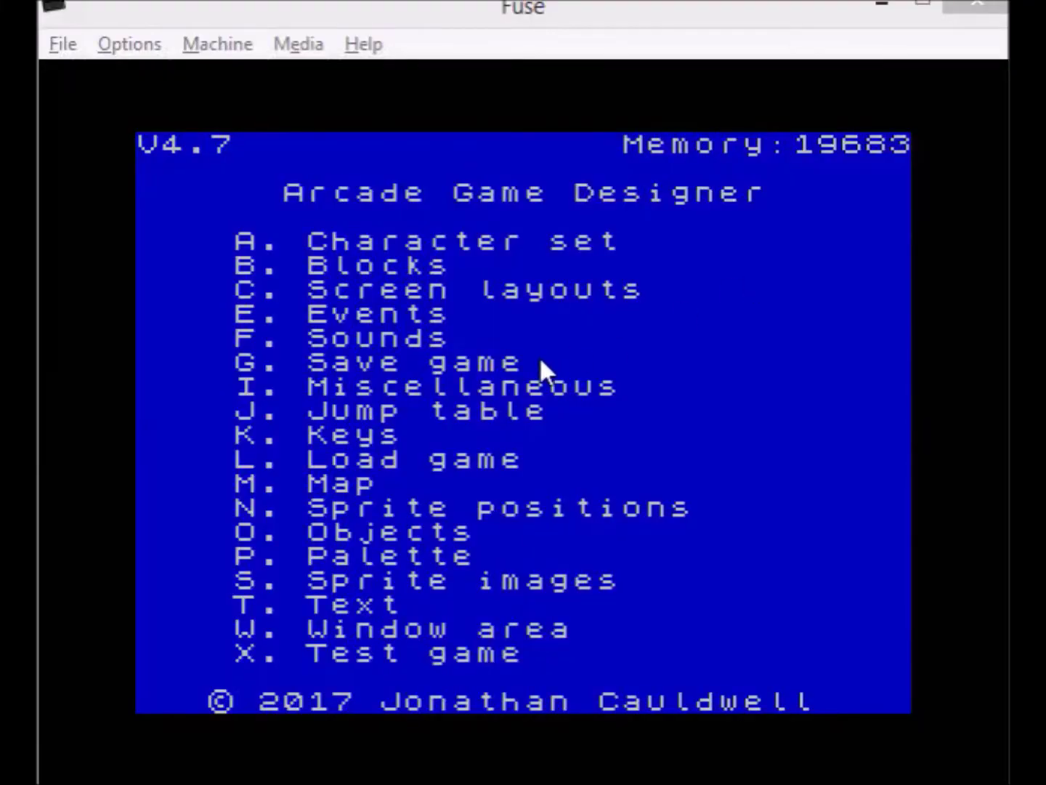
Step: Open the block editor and set the ink of blocks 61, 60 and 59 to green
{"action": "left_click", "coordinate": [539, 356]}
{"action": "key", "text": "b"}
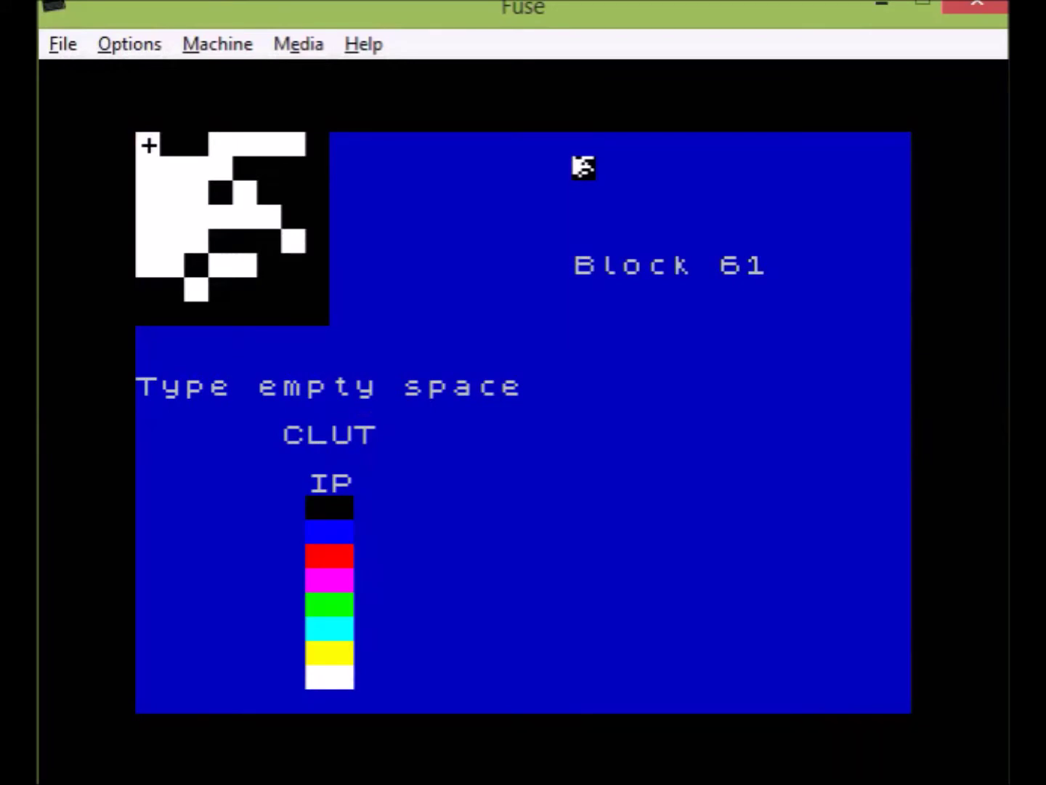
{"action": "key", "text": "i"}
{"action": "key", "text": "i"}
{"action": "key", "text": "i"}
{"action": "key", "text": "i"}
{"action": "key", "text": "comma"}
{"action": "key", "text": "i"}
{"action": "key", "text": "i"}
{"action": "key", "text": "i"}
{"action": "key", "text": "i"}
{"action": "key", "text": "comma"}
{"action": "key", "text": "i"}
{"action": "key", "text": "i"}
{"action": "key", "text": "i"}
{"action": "key", "text": "i"}
{"action": "key", "text": "comma"}
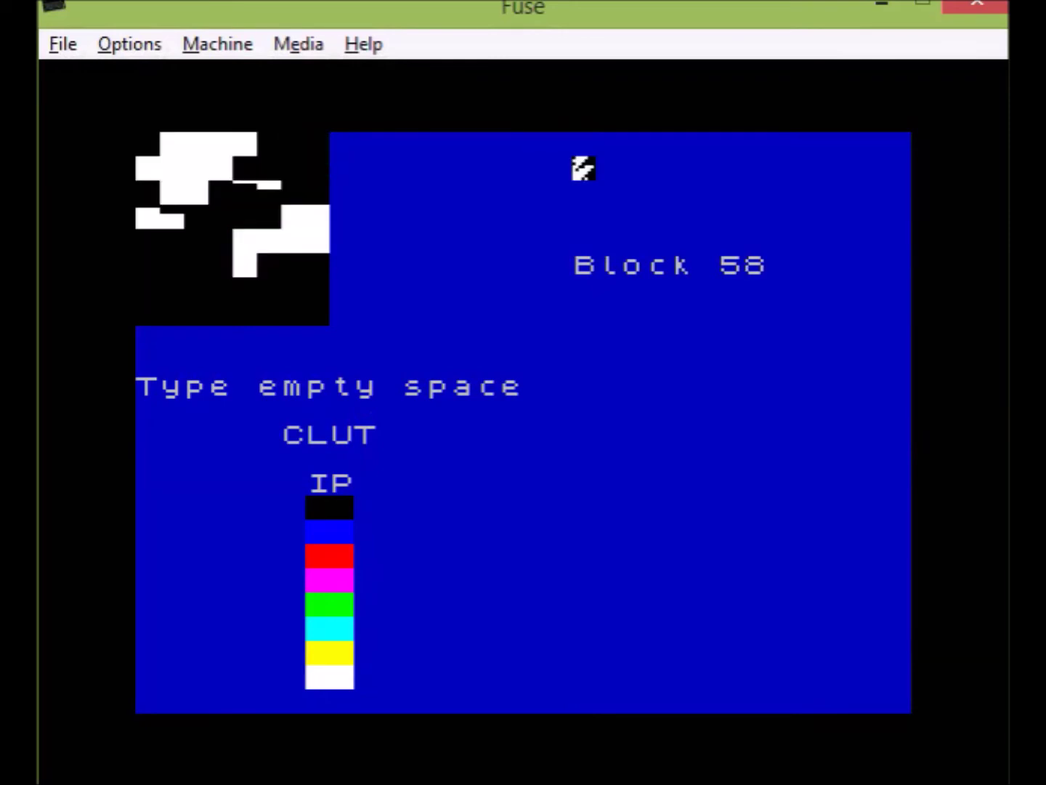
Step: Set the ink of blocks 58, 57 and 56 to green, and check the recoloured plant in the screen layout
{"action": "key", "text": "i"}
{"action": "key", "text": "i"}
{"action": "key", "text": "i"}
{"action": "key", "text": "i"}
{"action": "key", "text": "comma"}
{"action": "key", "text": "i"}
{"action": "key", "text": "i"}
{"action": "key", "text": "i"}
{"action": "key", "text": "i"}
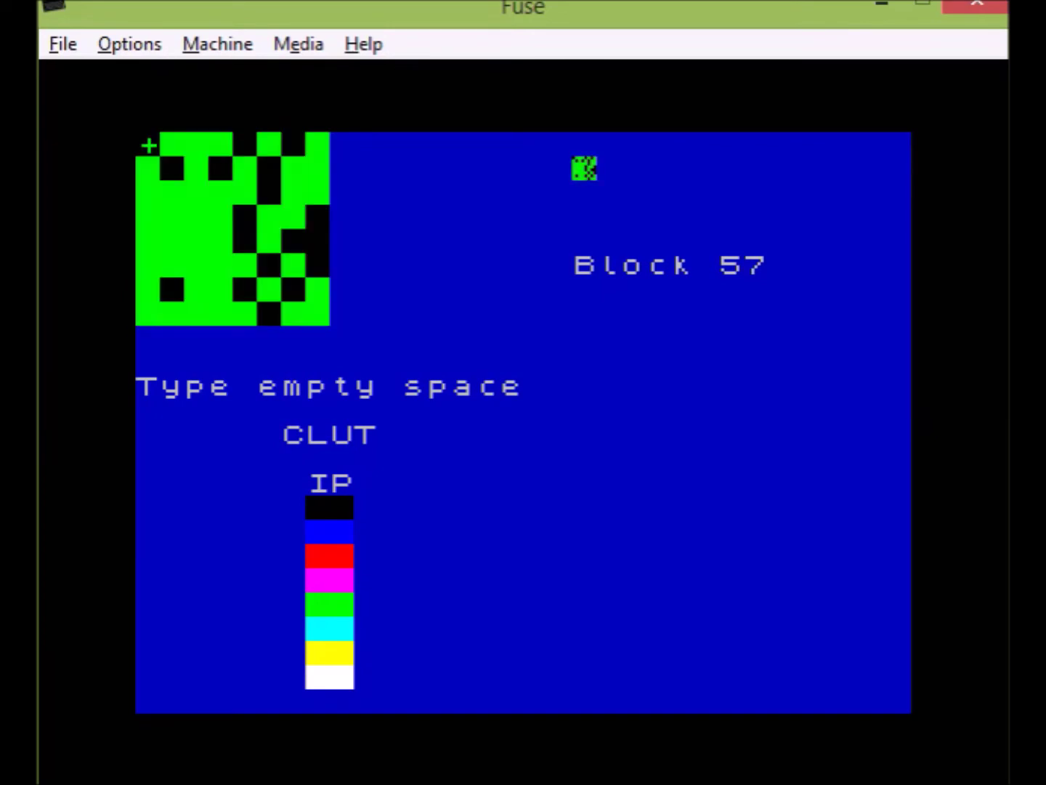
{"action": "key", "text": "comma"}
{"action": "key", "text": "i"}
{"action": "key", "text": "i"}
{"action": "key", "text": "i"}
{"action": "key", "text": "i"}
{"action": "key", "text": "x"}
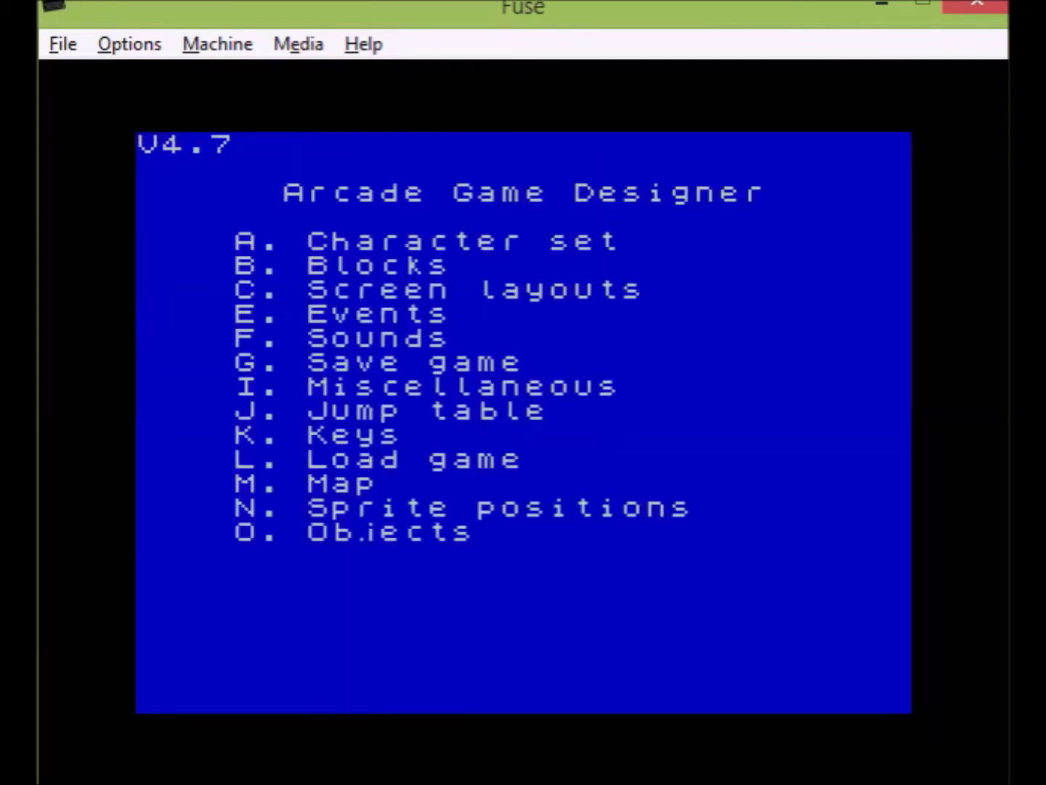
{"action": "key", "text": "c"}
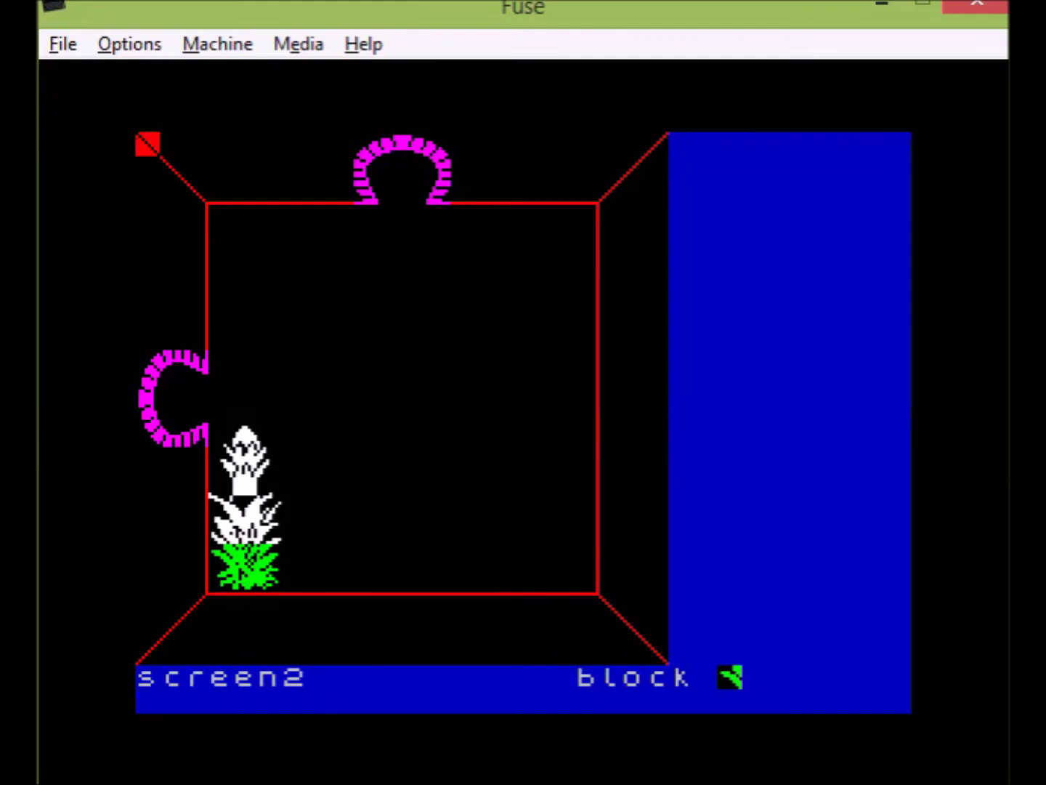
{"action": "key", "text": "x"}
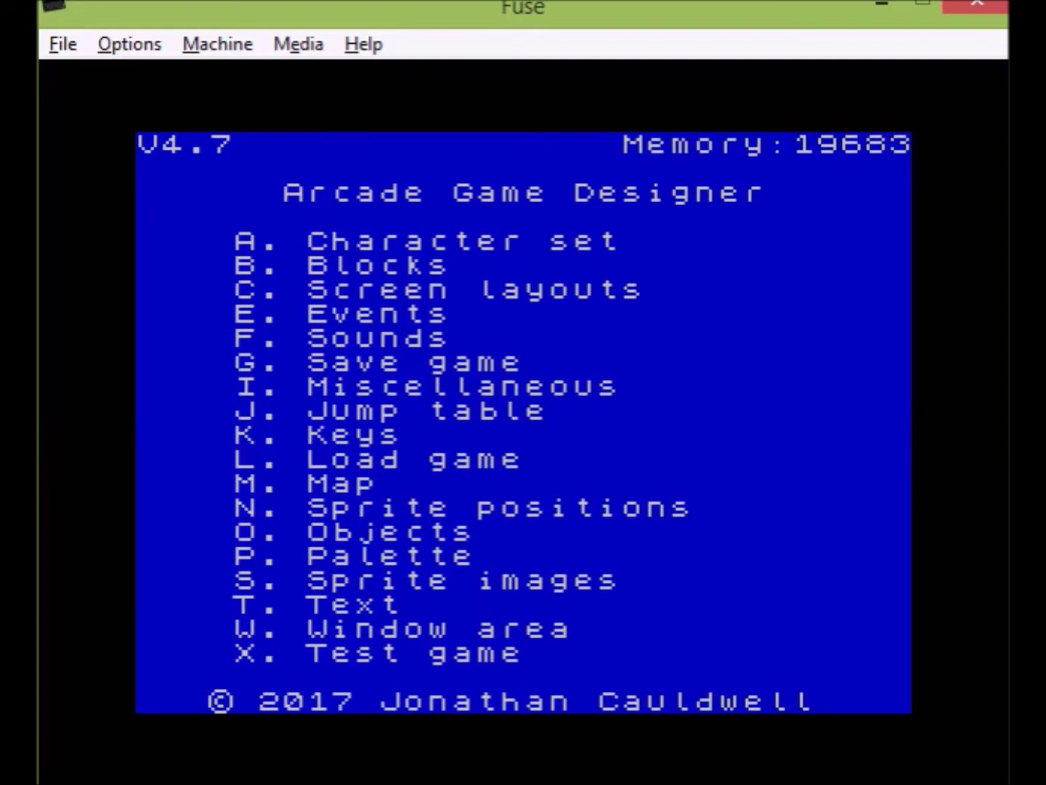
Step: Load the binary file sabre_flower.bin into memory at start address 16384, keeping its length
{"action": "left_click", "coordinate": [58, 45]}
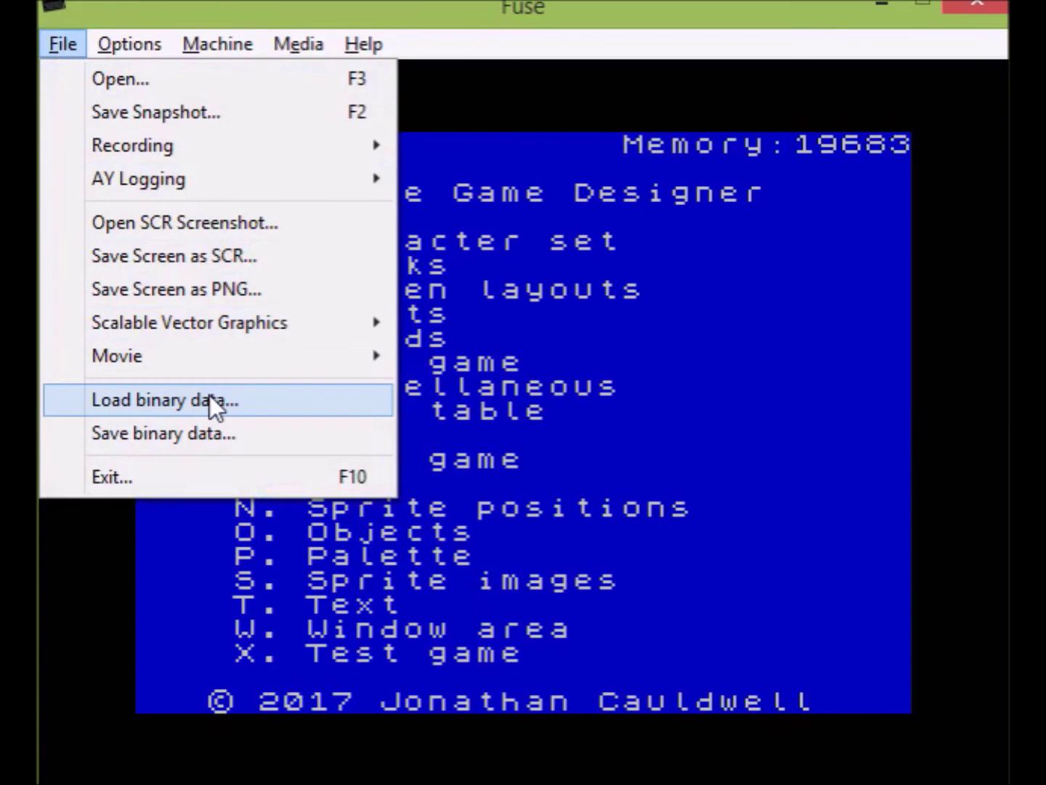
{"action": "left_click", "coordinate": [209, 395]}
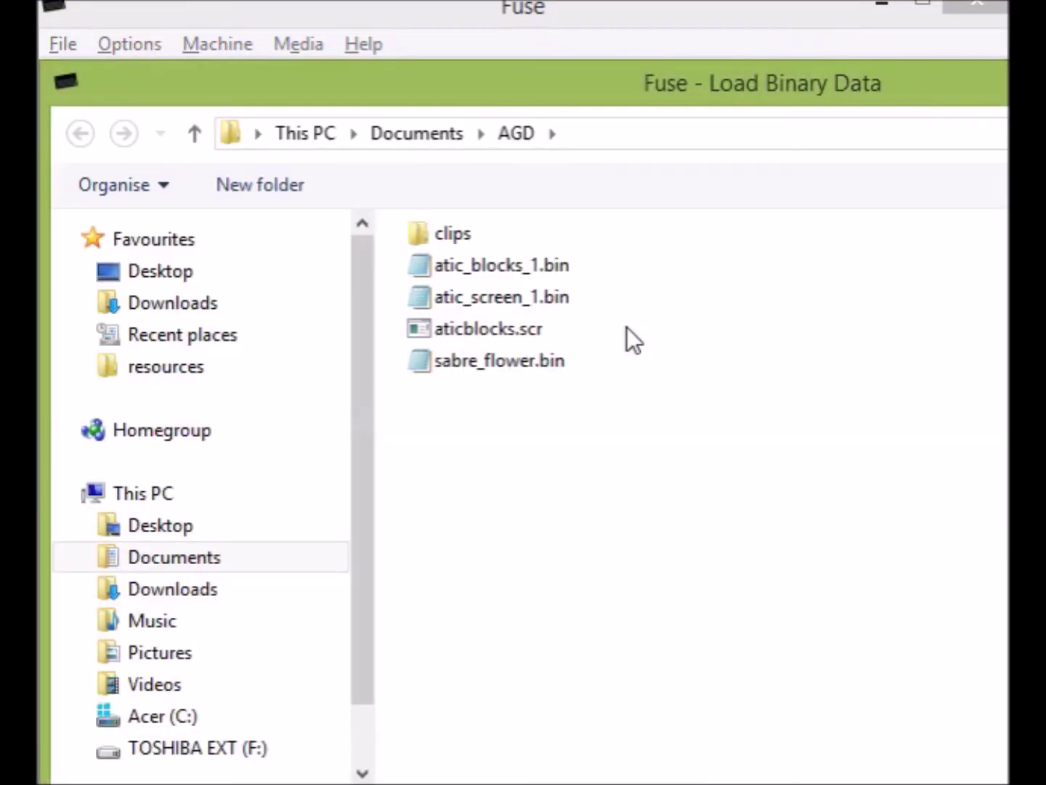
{"action": "left_click", "coordinate": [542, 362]}
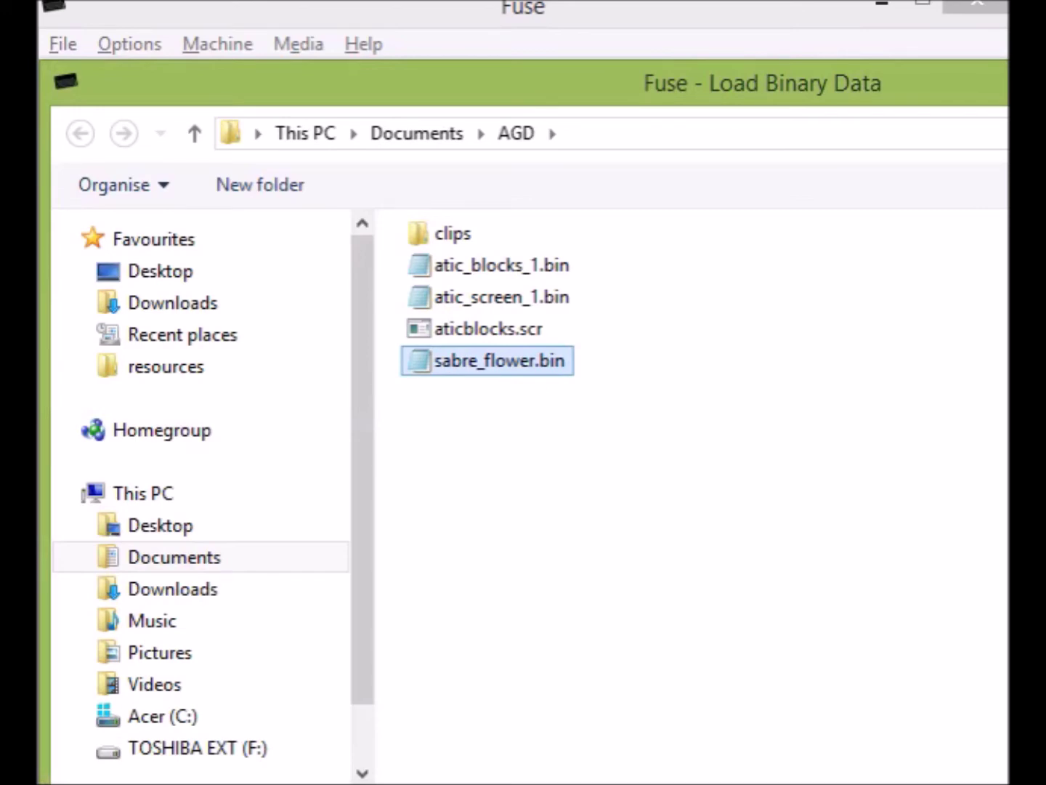
{"action": "key", "text": "Return"}
{"action": "left_click", "coordinate": [630, 416]}
{"action": "type", "text": "1"}
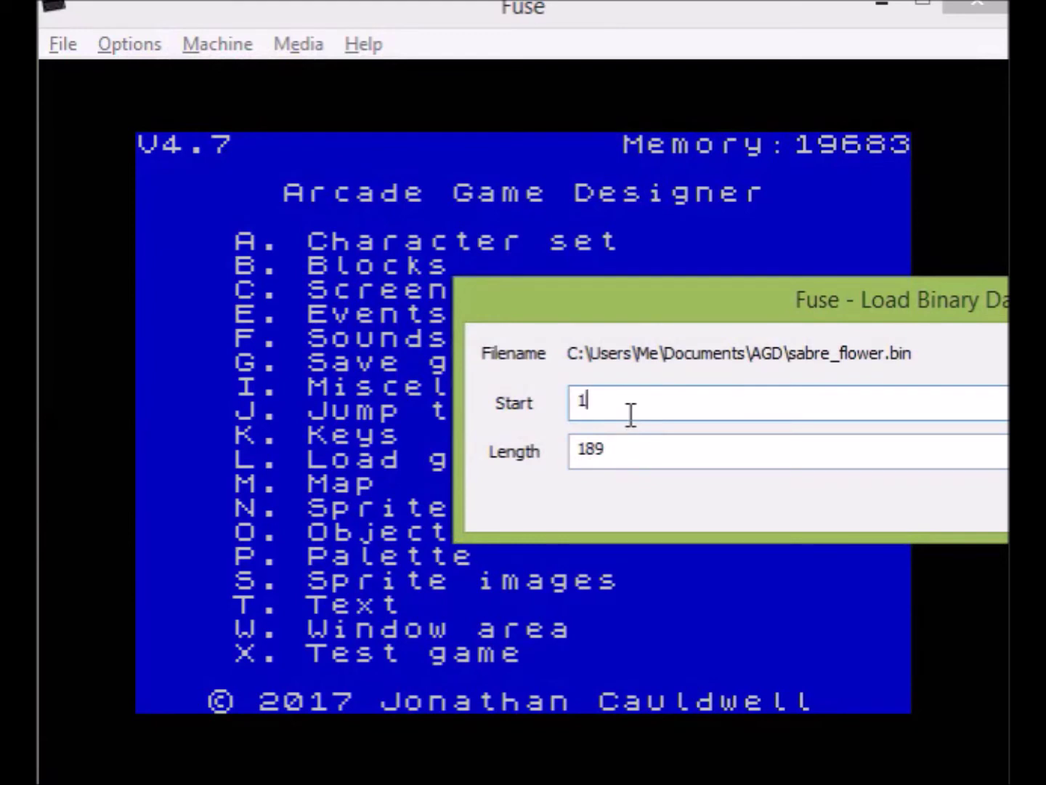
{"action": "type", "text": "6384"}
{"action": "key", "text": "Return"}
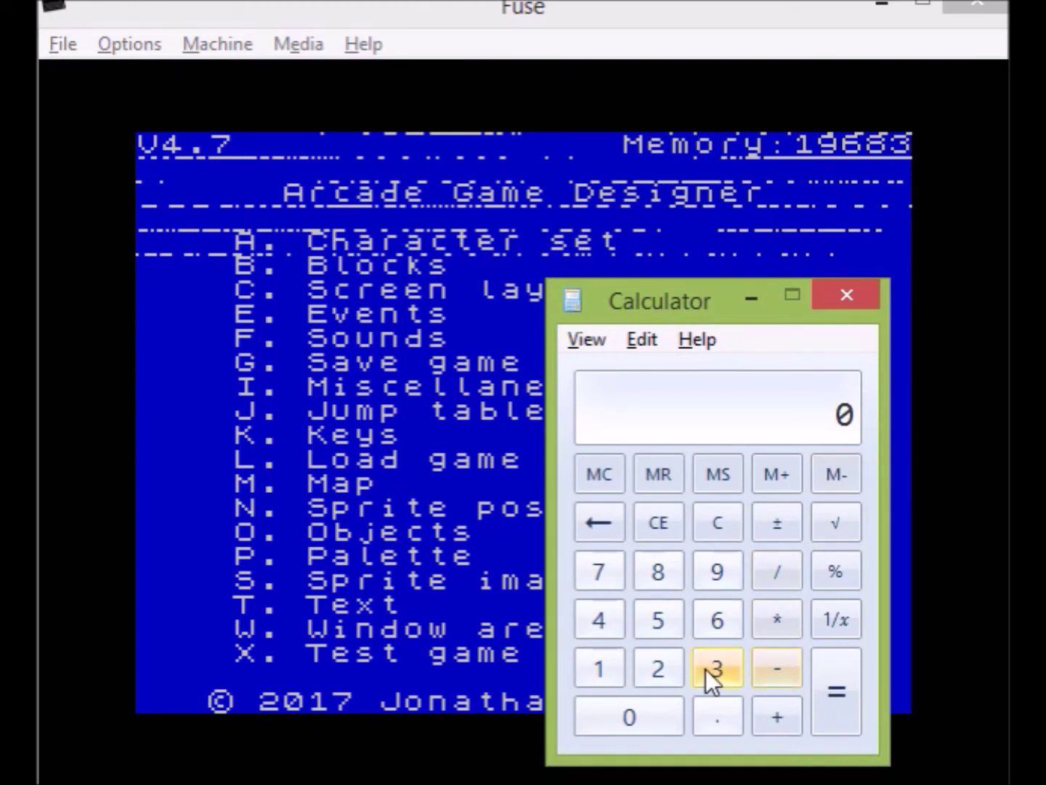
Step: Calculate the start address of the attribute data in Calculator as 8 * 21 plus 16384
{"action": "left_click", "coordinate": [654, 578]}
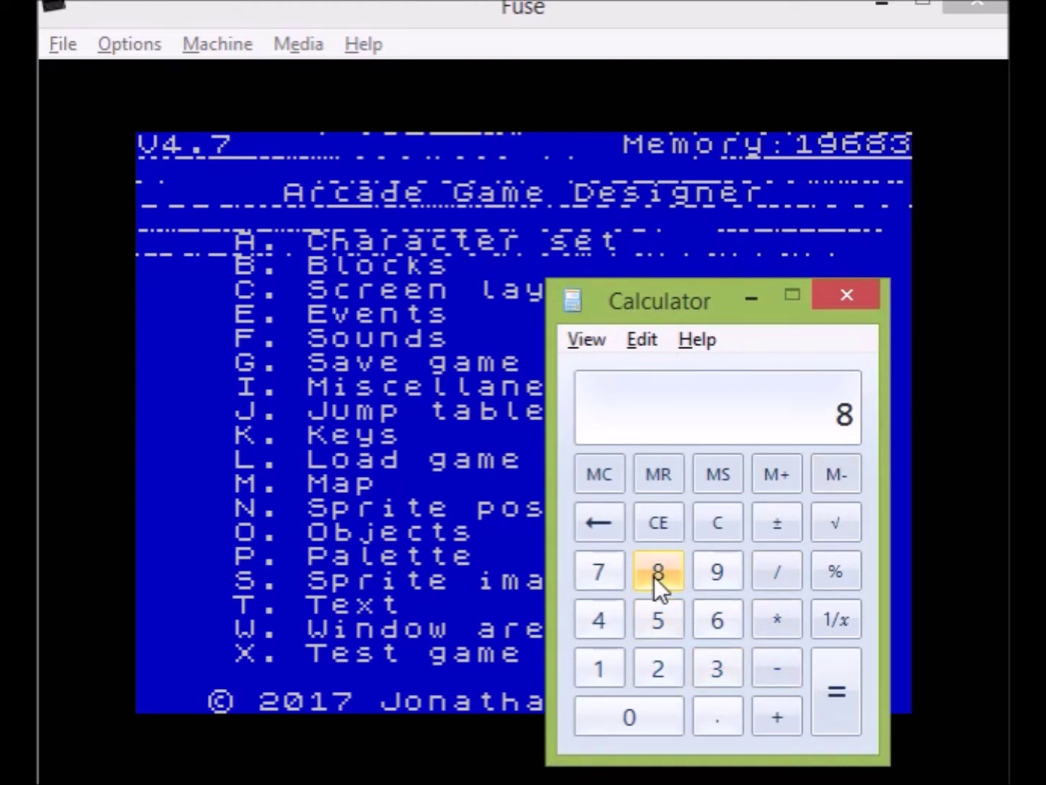
{"action": "left_click", "coordinate": [779, 625]}
{"action": "left_click", "coordinate": [650, 663]}
{"action": "left_click", "coordinate": [599, 668]}
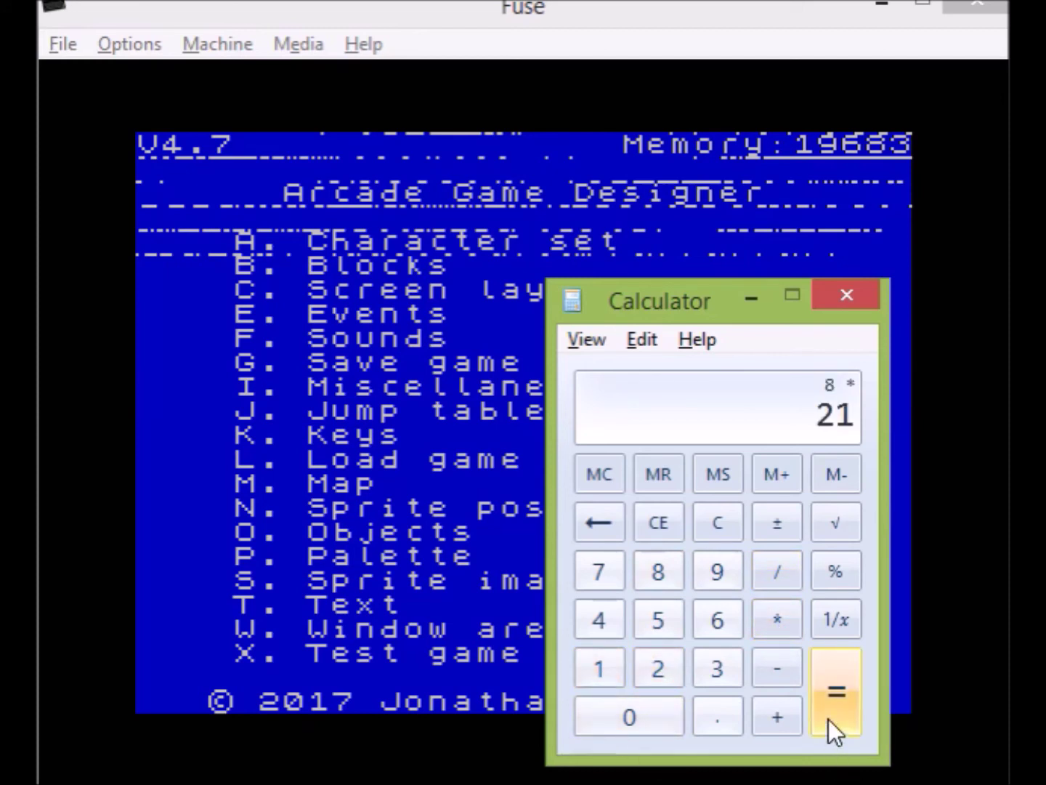
{"action": "left_click", "coordinate": [828, 719]}
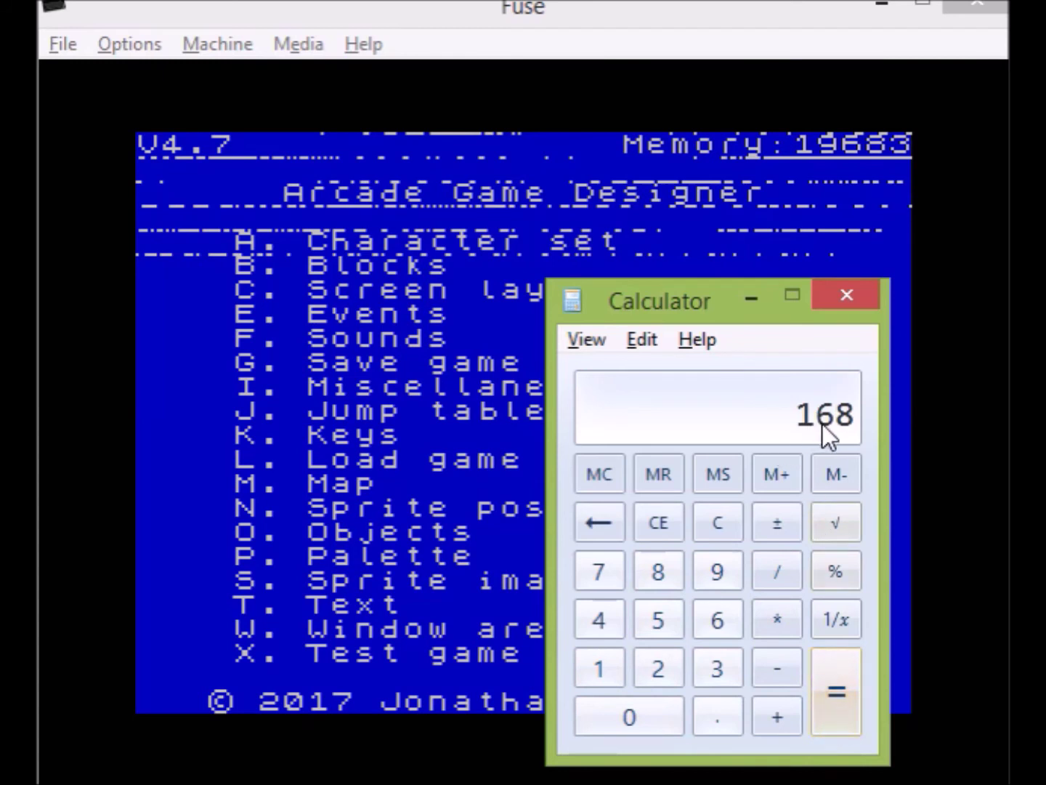
{"action": "left_click", "coordinate": [788, 708]}
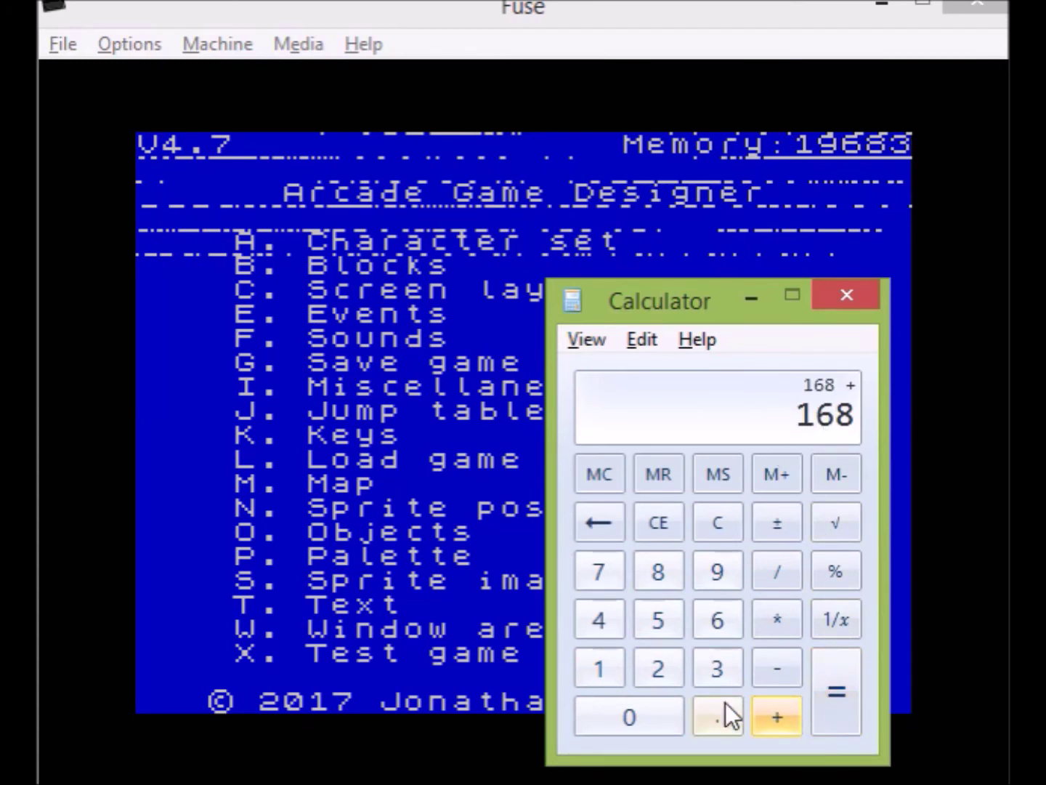
{"action": "left_click", "coordinate": [610, 674]}
{"action": "left_click", "coordinate": [723, 624]}
{"action": "left_click", "coordinate": [711, 668]}
{"action": "left_click", "coordinate": [658, 569]}
{"action": "left_click", "coordinate": [601, 618]}
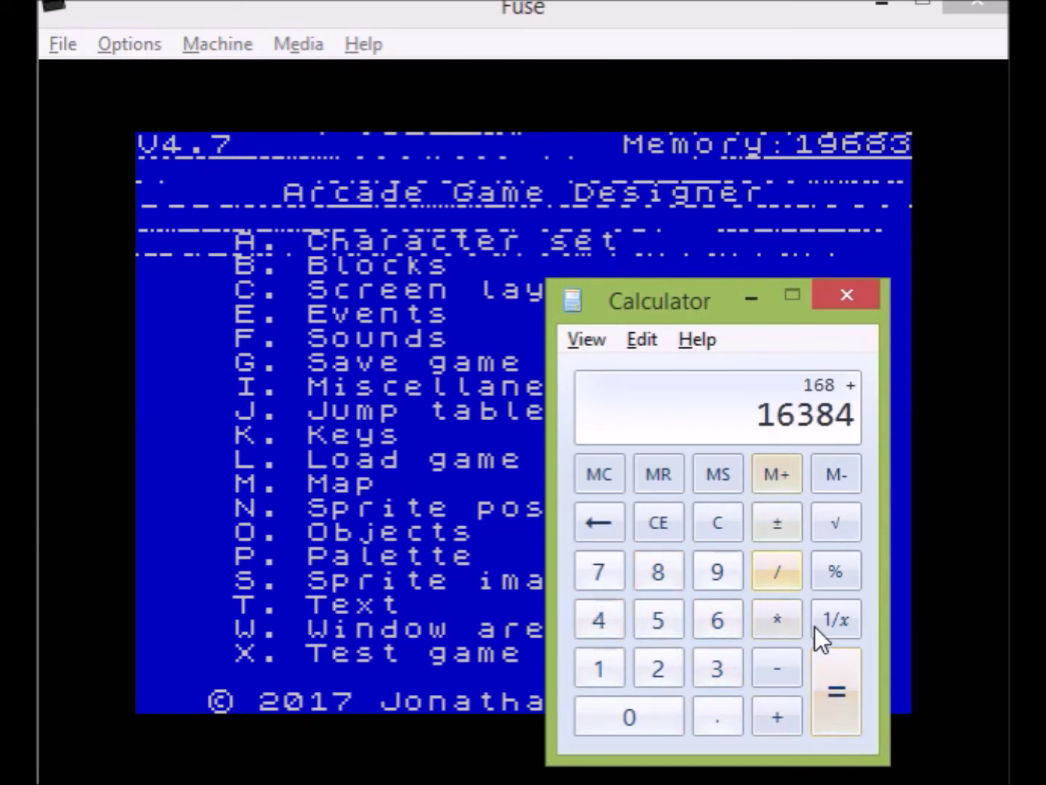
{"action": "left_click", "coordinate": [829, 689]}
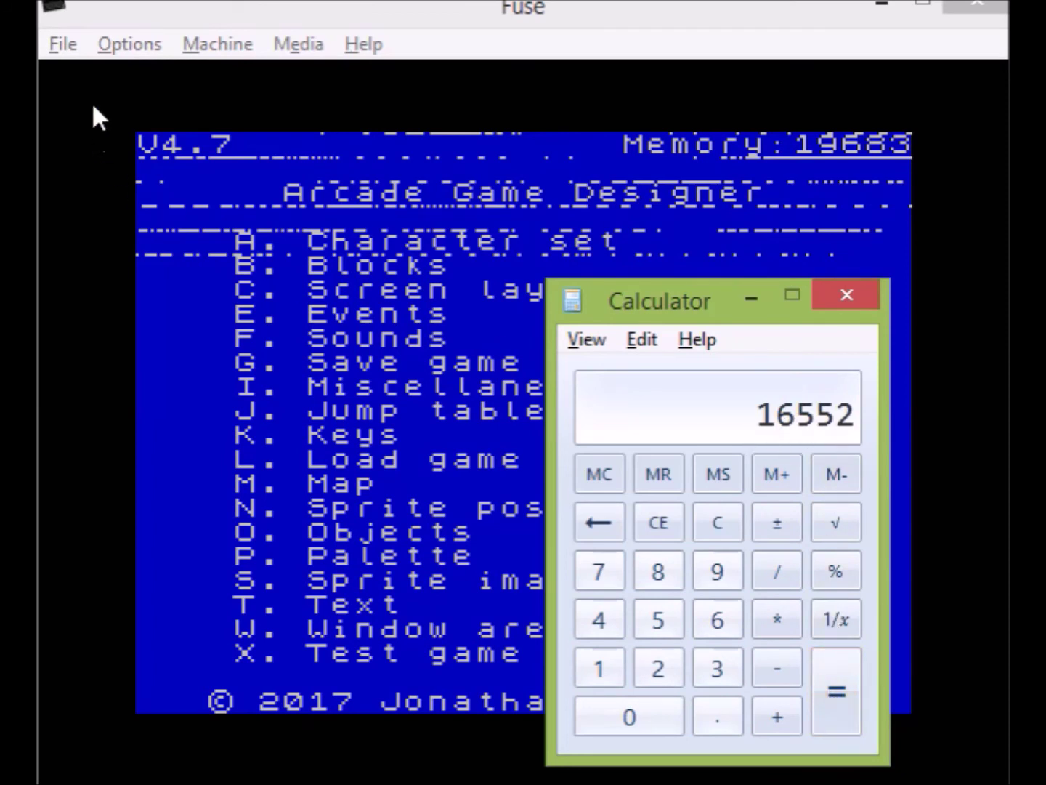
Step: Start saving binary data from Fuse to a file named sabre_flower_atts.bin in the AGD folder
{"action": "left_click", "coordinate": [69, 53]}
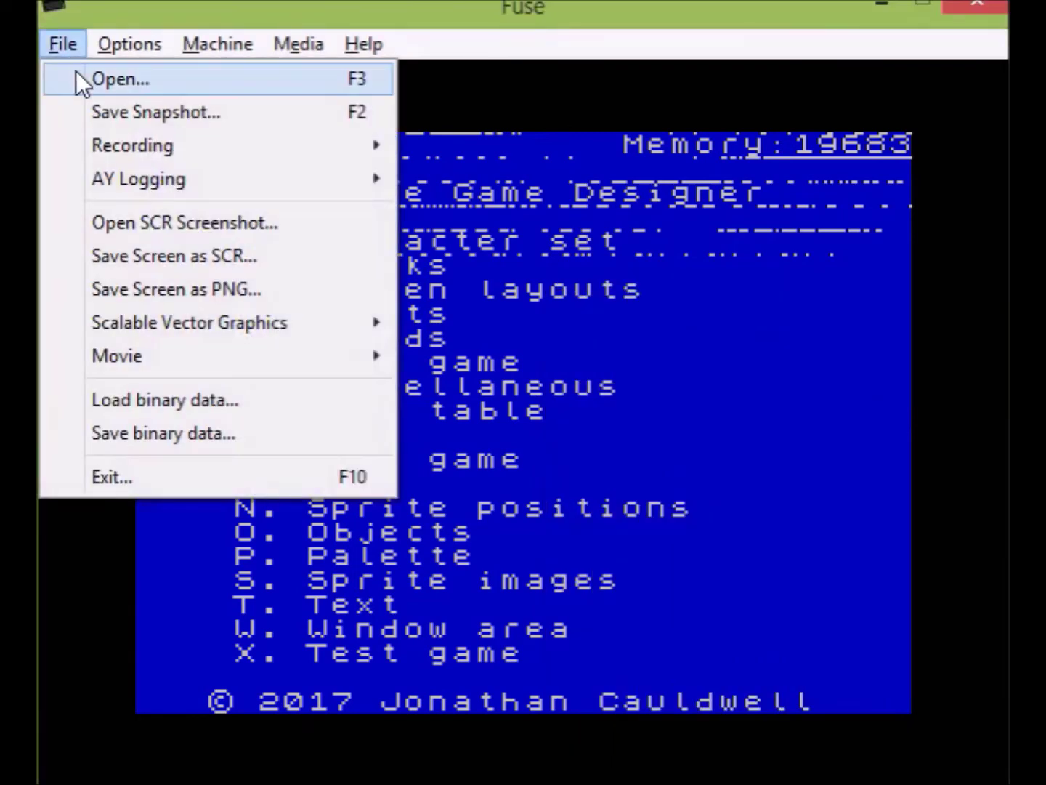
{"action": "left_click", "coordinate": [195, 428]}
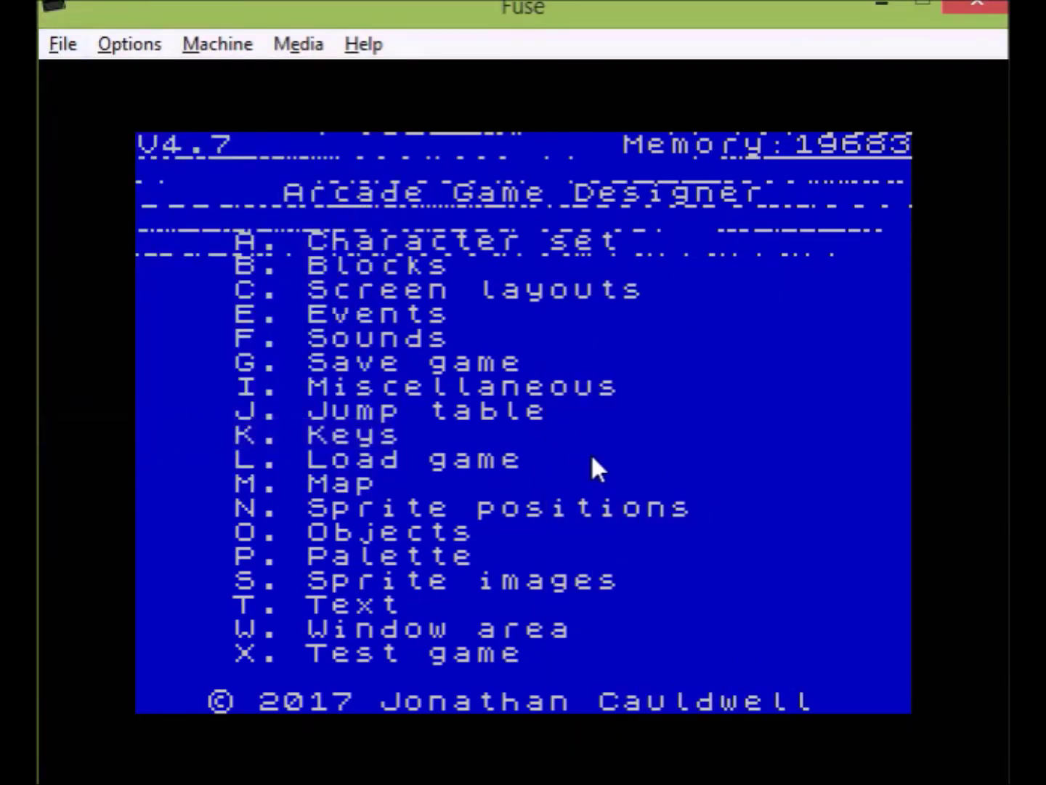
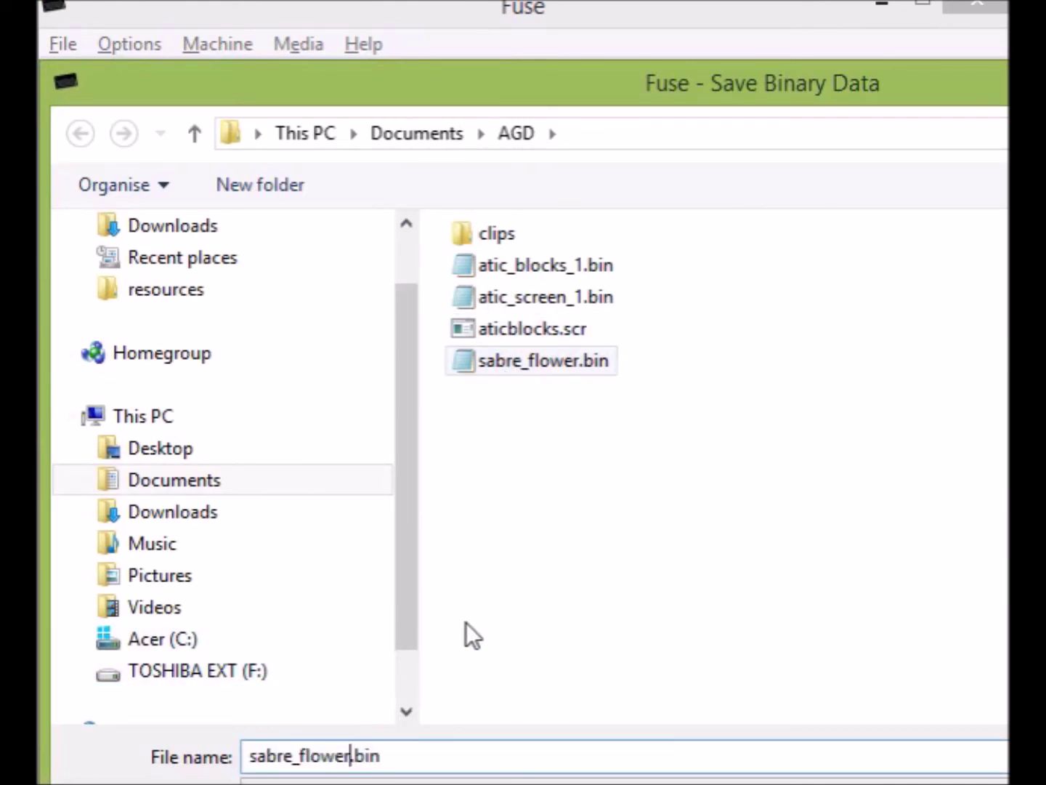
{"action": "type", "text": "_atts"}
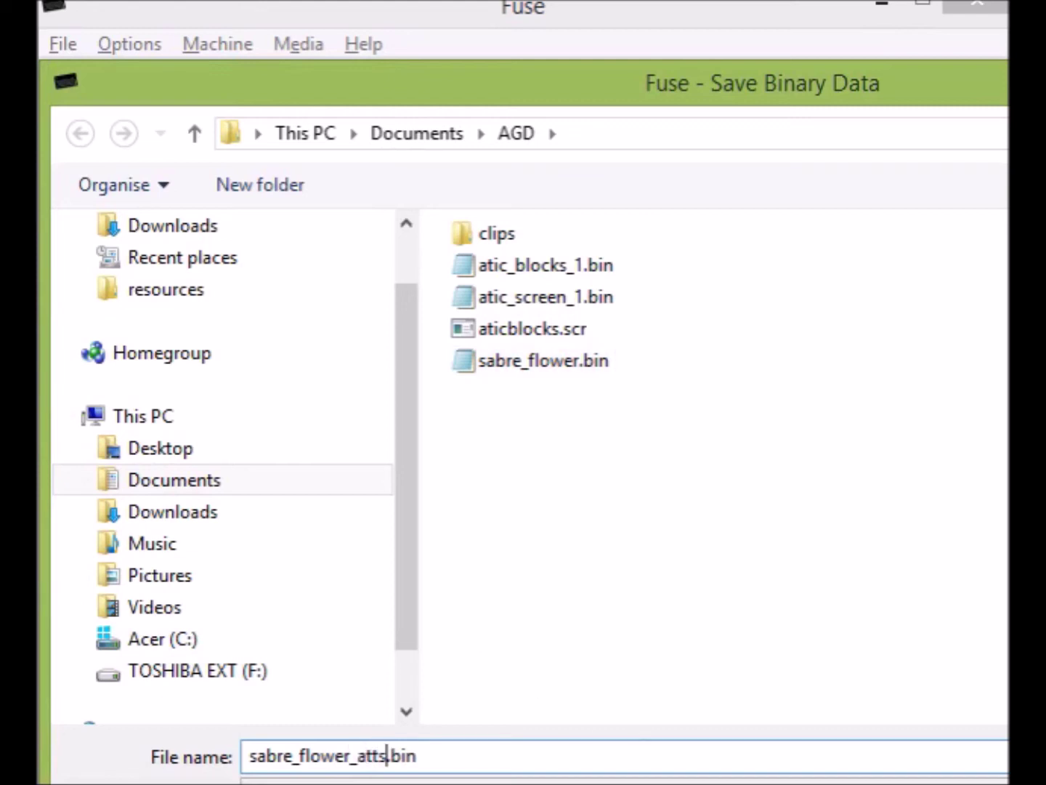
{"action": "key", "text": "Return"}
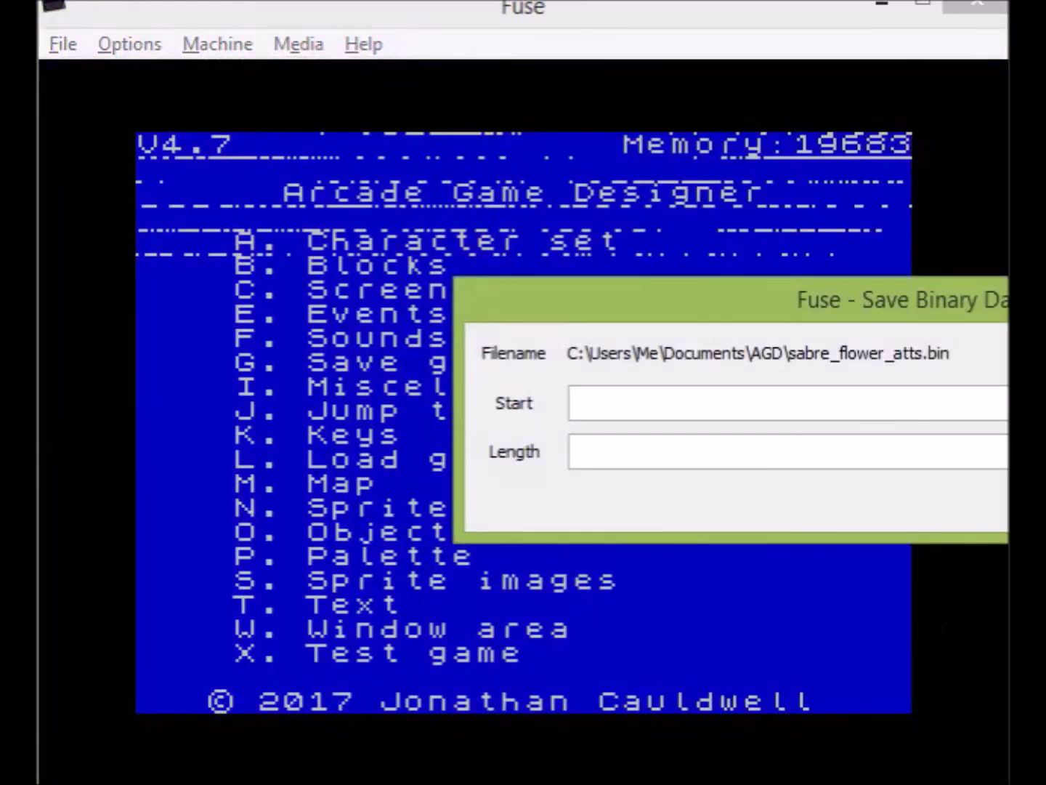
Step: Set the saved data's start to 16552, as calculated, and its length to 21, and save the file
{"action": "key", "text": "alt+Tab"}
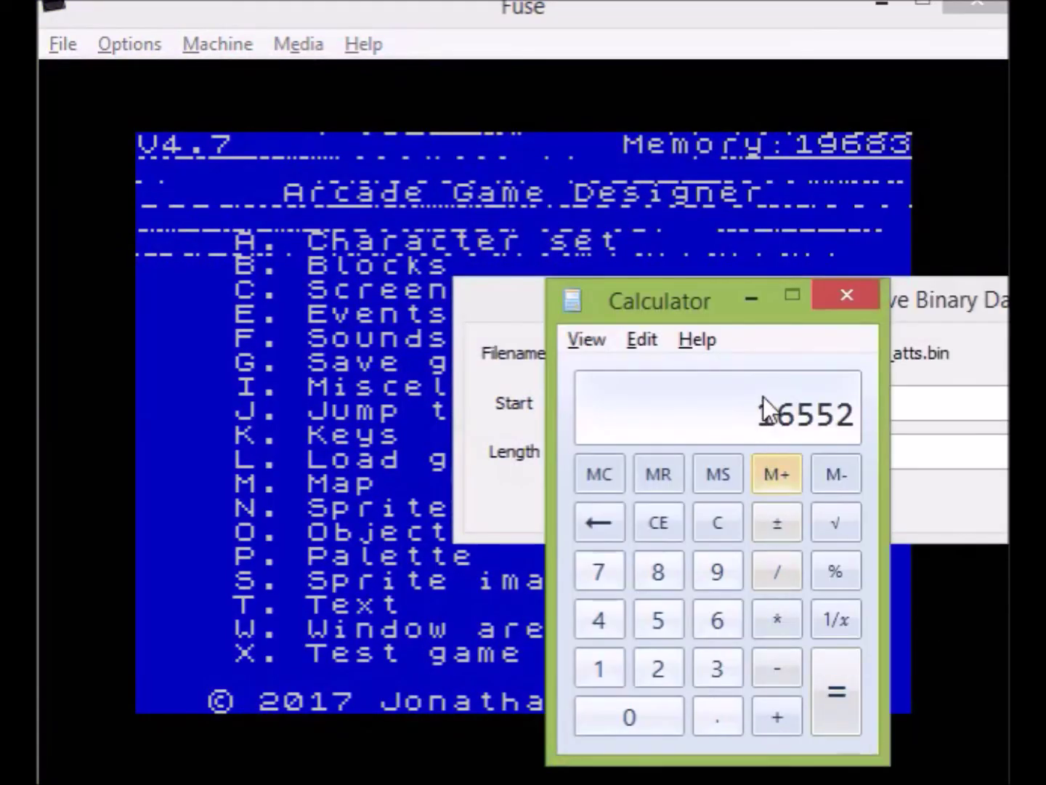
{"action": "left_click_drag", "start_coordinate": [749, 314], "coordinate": [297, 254]}
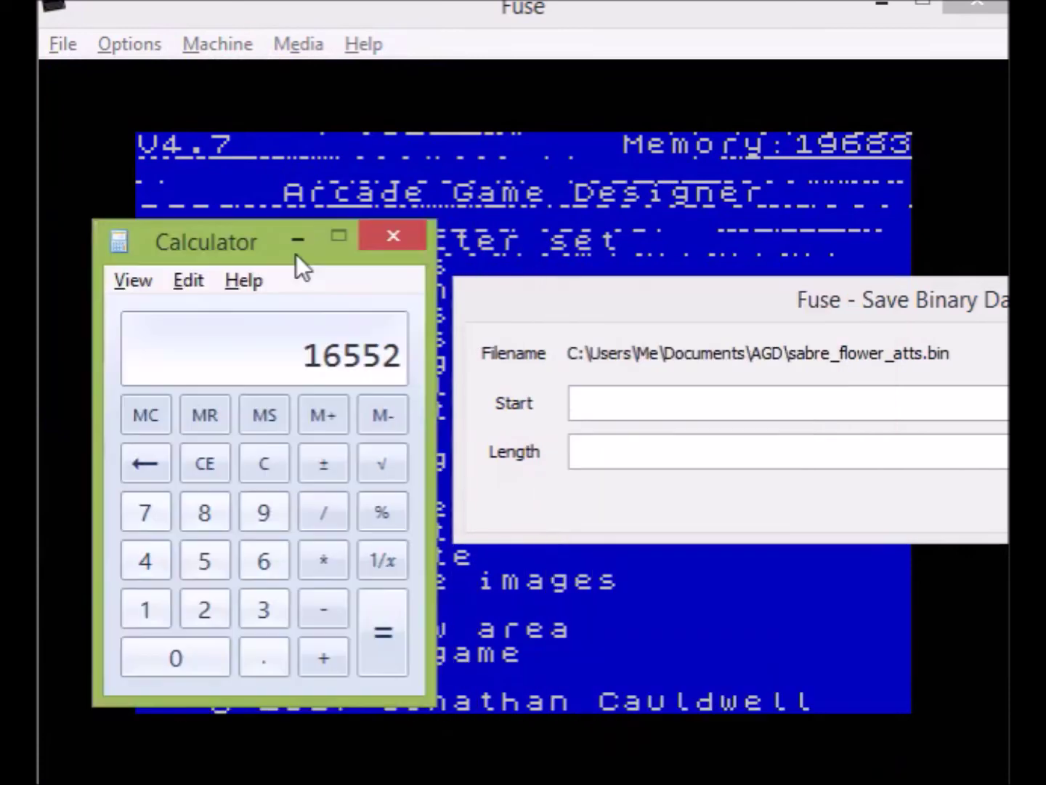
{"action": "left_click", "coordinate": [649, 407]}
{"action": "type", "text": "16552"}
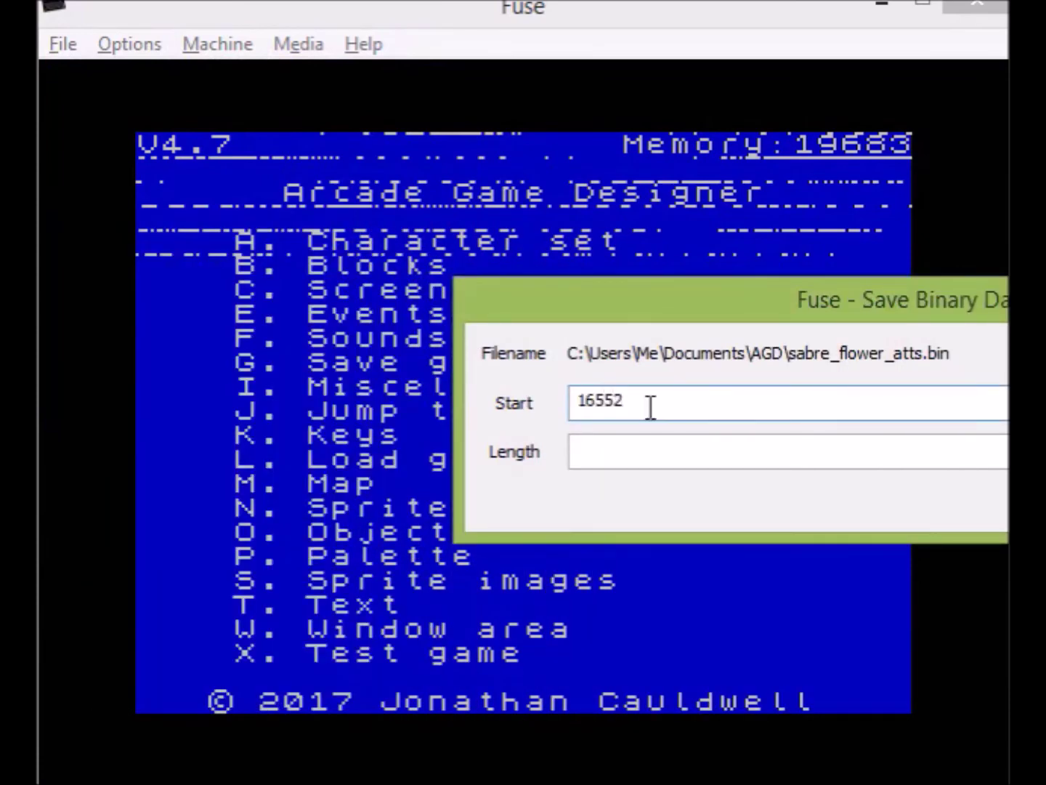
{"action": "left_click", "coordinate": [651, 441]}
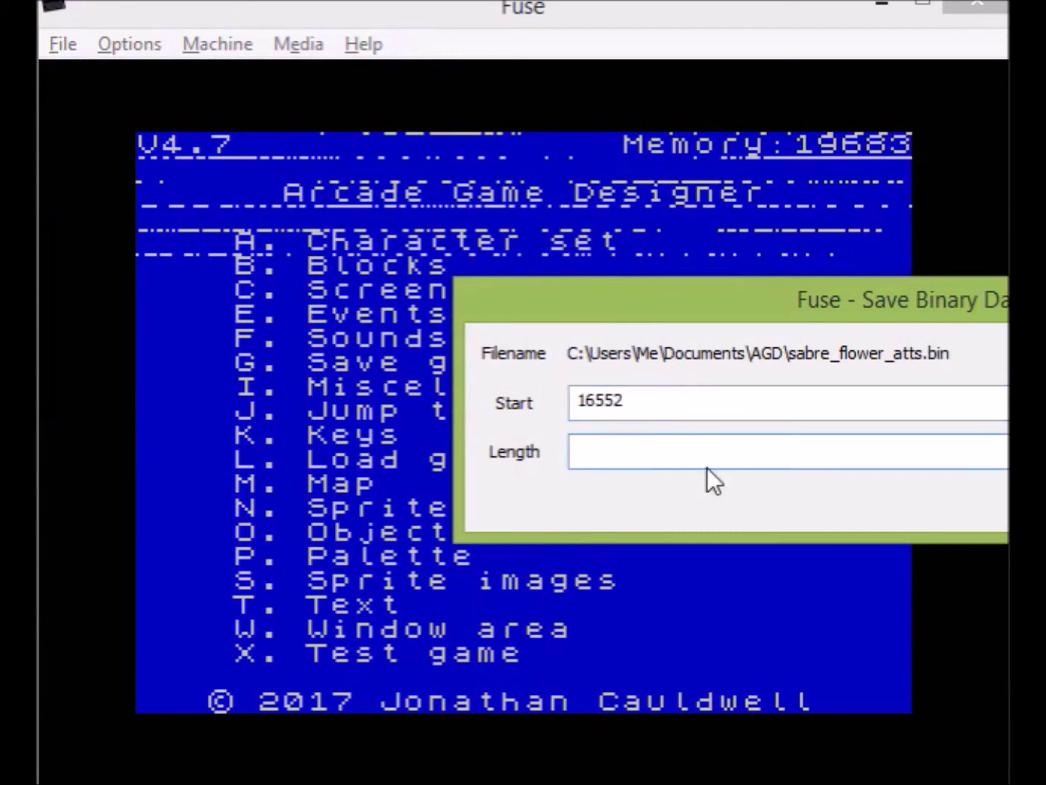
{"action": "key", "text": "alt+Tab"}
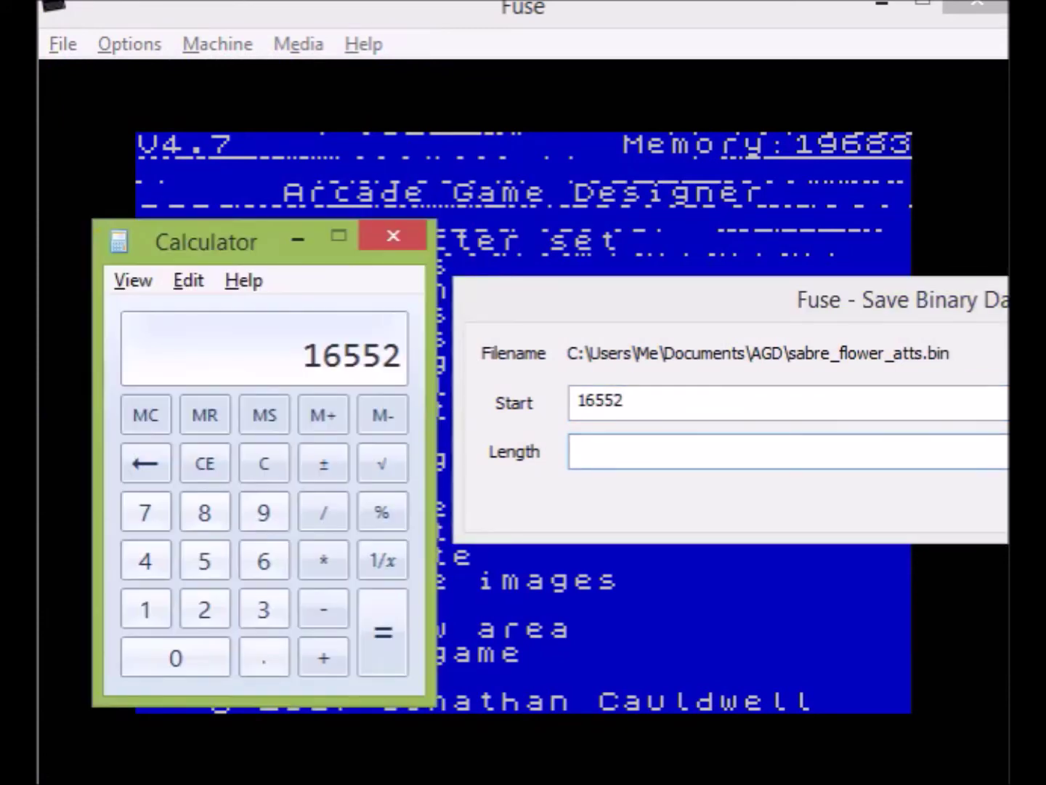
{"action": "left_click", "coordinate": [267, 474]}
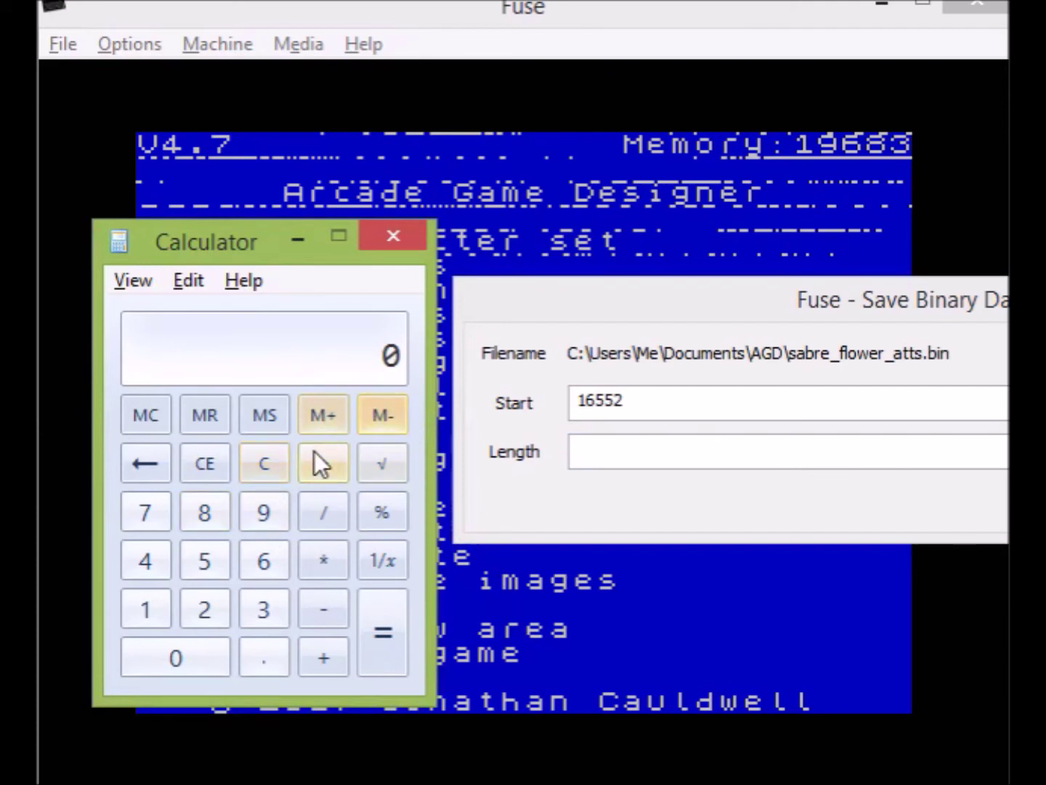
{"action": "left_click", "coordinate": [577, 465]}
{"action": "type", "text": "21"}
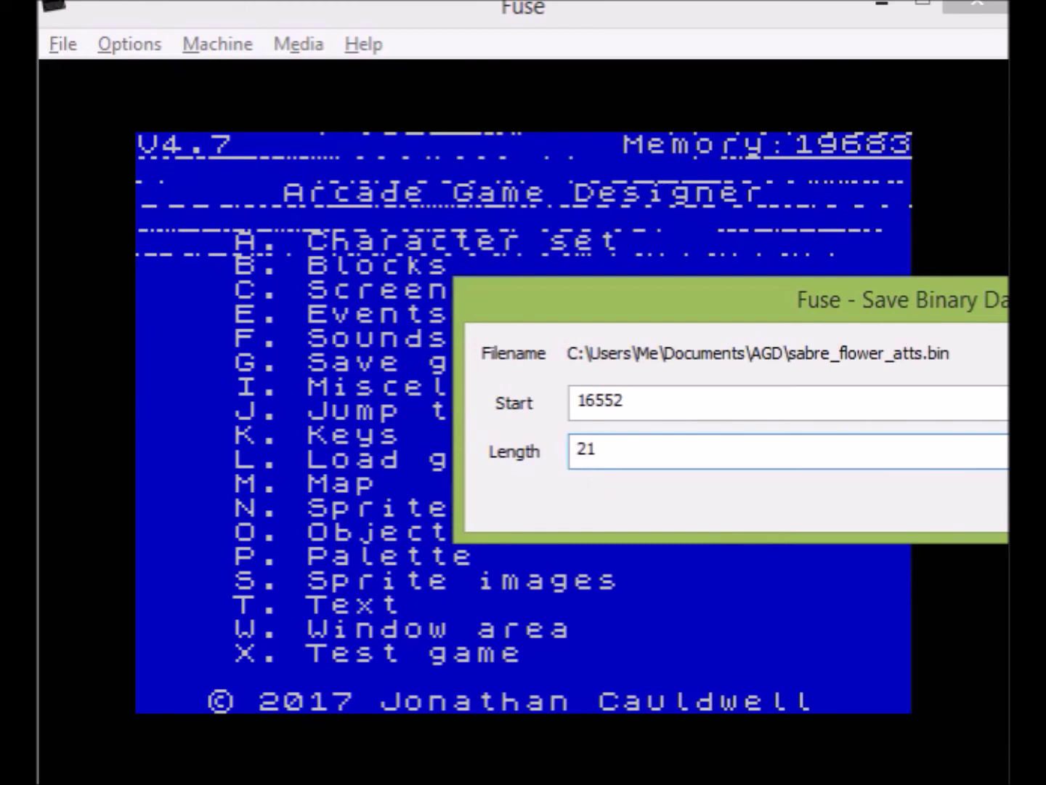
{"action": "key", "text": "Return"}
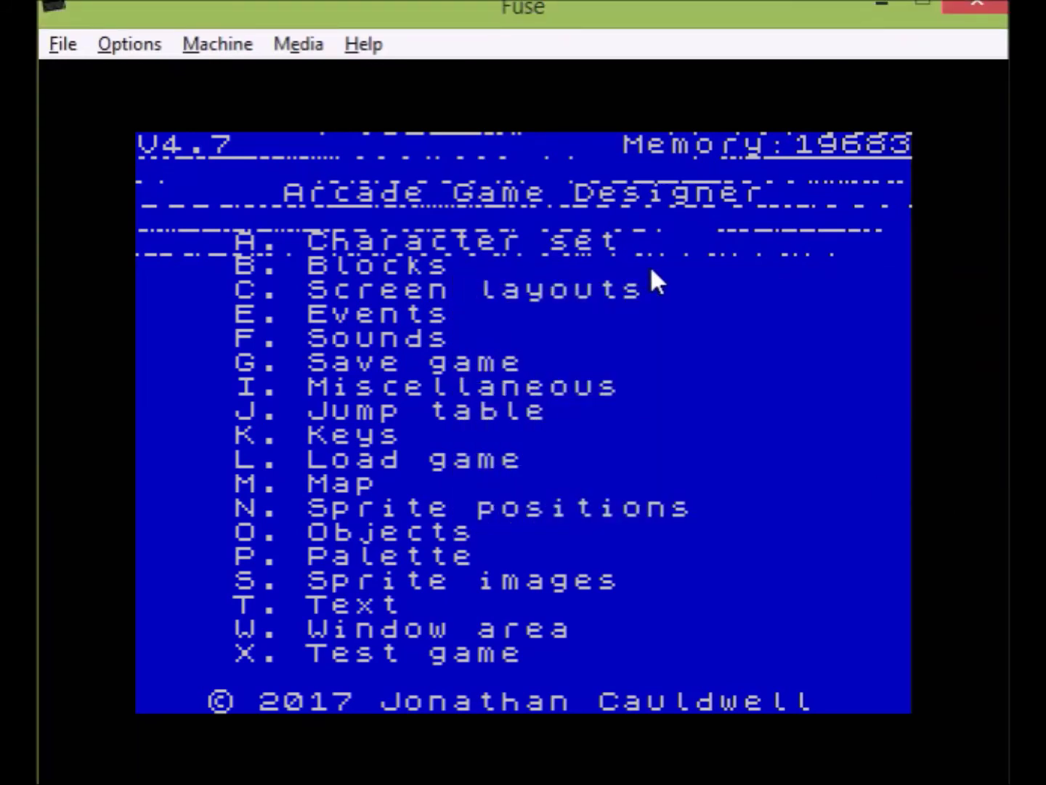
Step: View the plant in the screen layout, return to the main menu and open Fuse's memory browser
{"action": "key", "text": "c"}
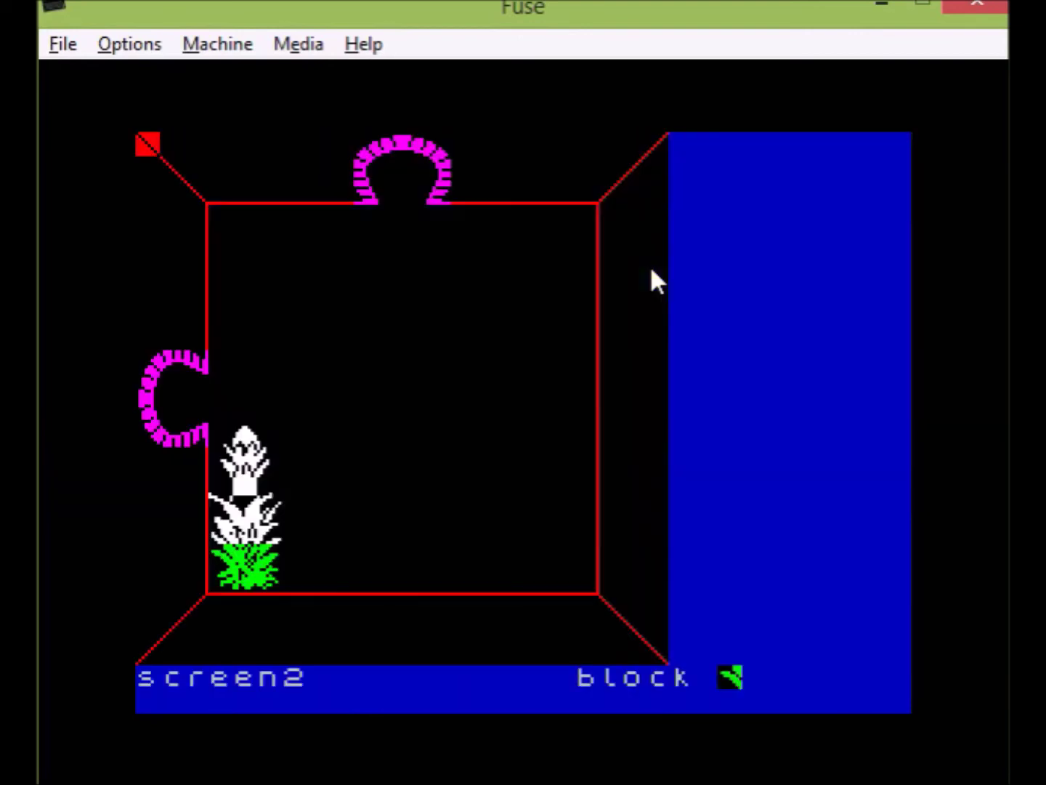
{"action": "key", "text": "x"}
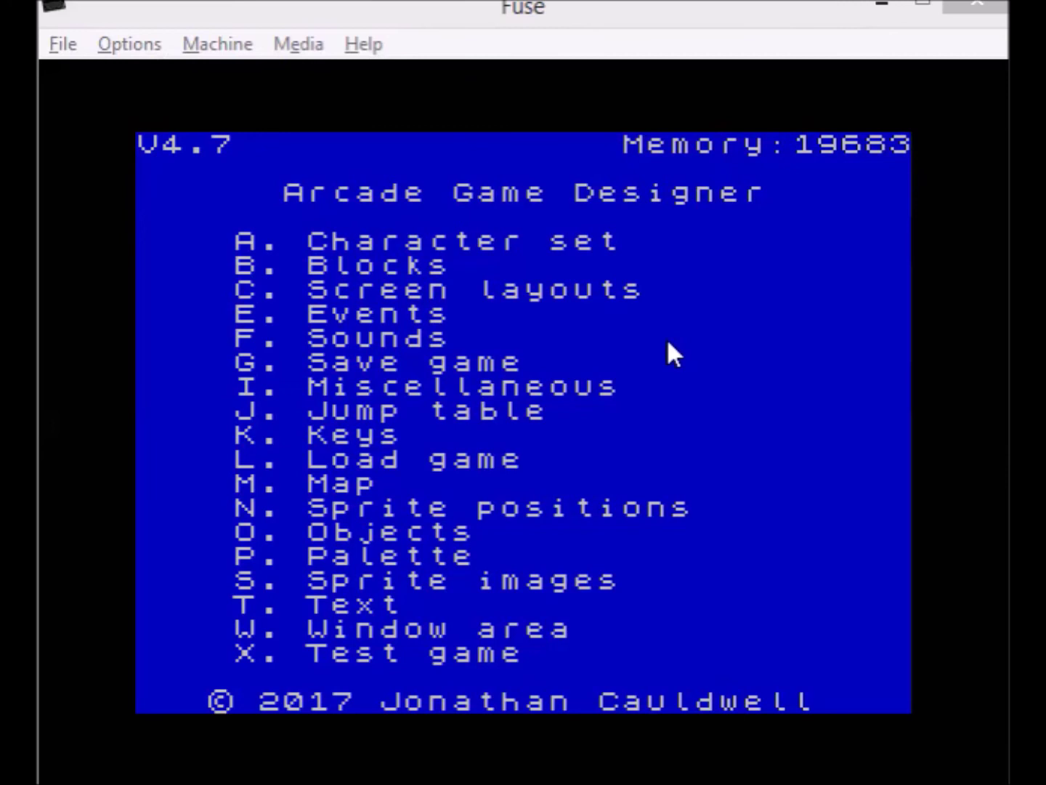
{"action": "left_click", "coordinate": [243, 54]}
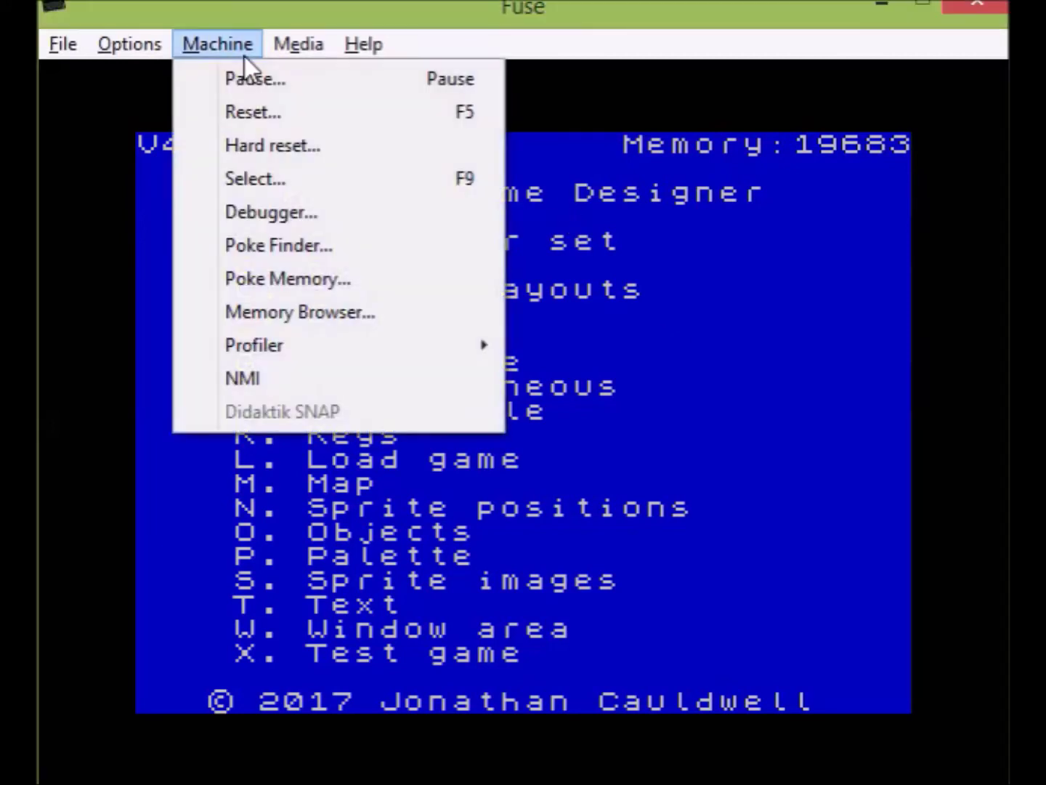
{"action": "left_click", "coordinate": [284, 312]}
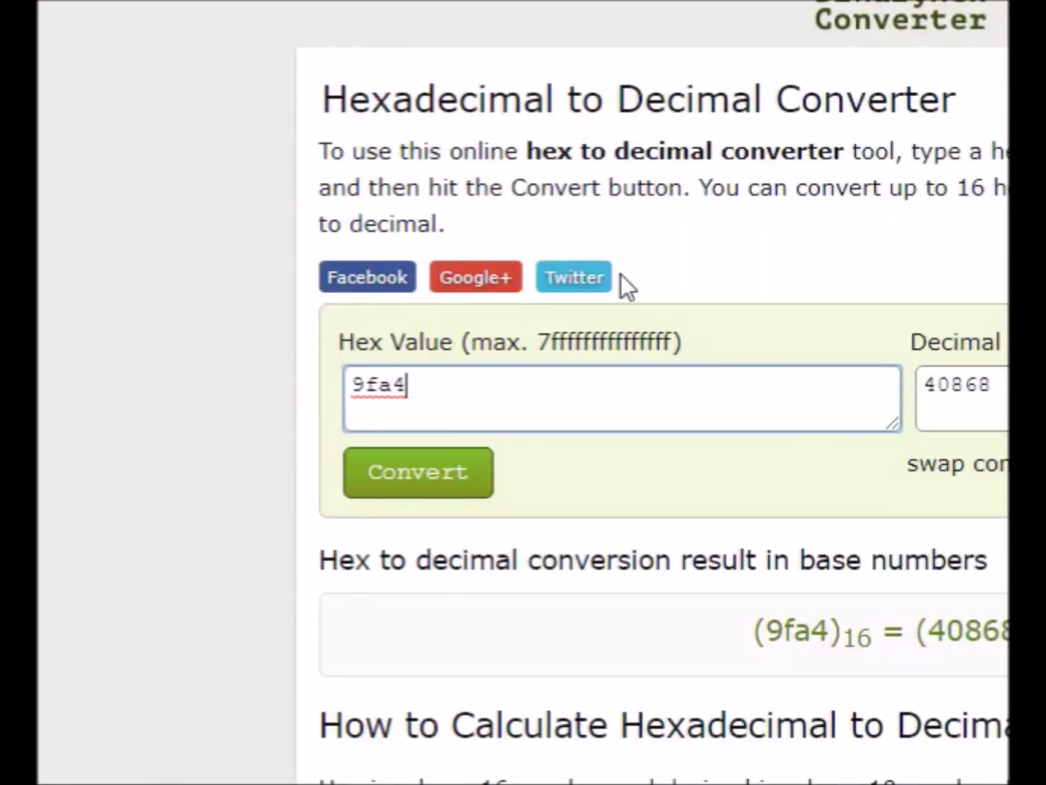
Step: Convert the hex address a491 to decimal in the online converter and select the decimal result
{"action": "key", "text": "BackSpace"}
{"action": "key", "text": "BackSpace"}
{"action": "key", "text": "BackSpace"}
{"action": "key", "text": "BackSpace"}
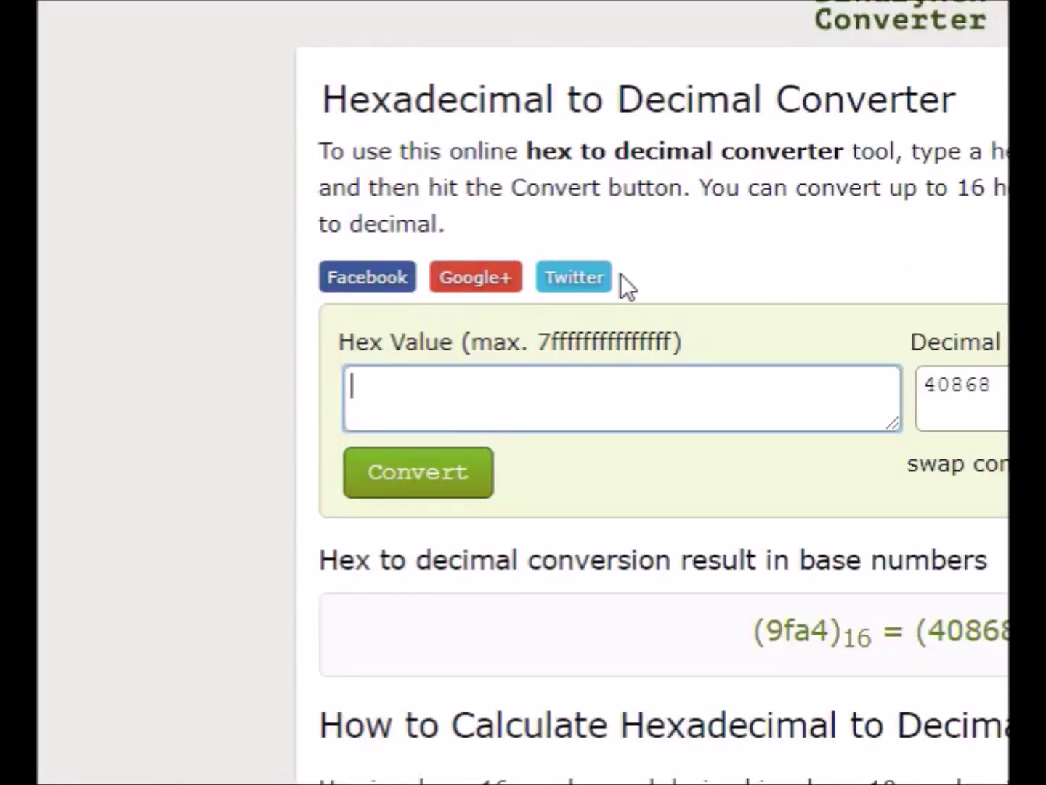
{"action": "type", "text": "a491"}
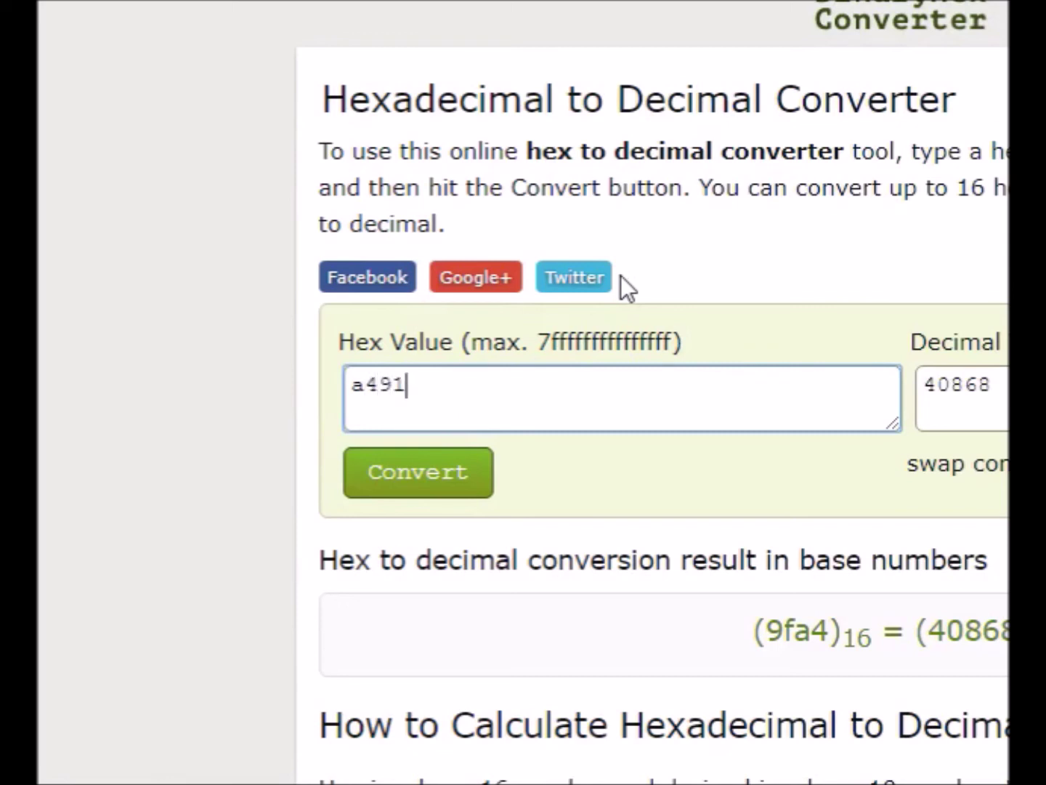
{"action": "left_click", "coordinate": [427, 481]}
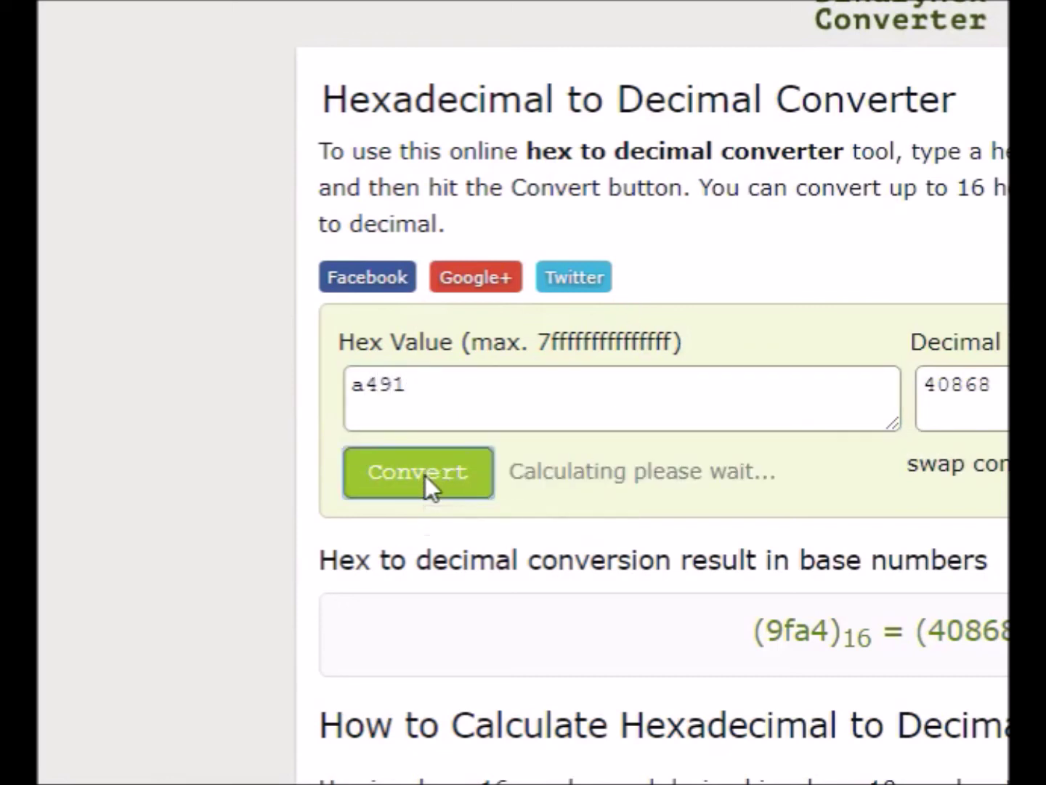
{"action": "left_click", "coordinate": [999, 385]}
{"action": "key", "text": "ctrl+a"}
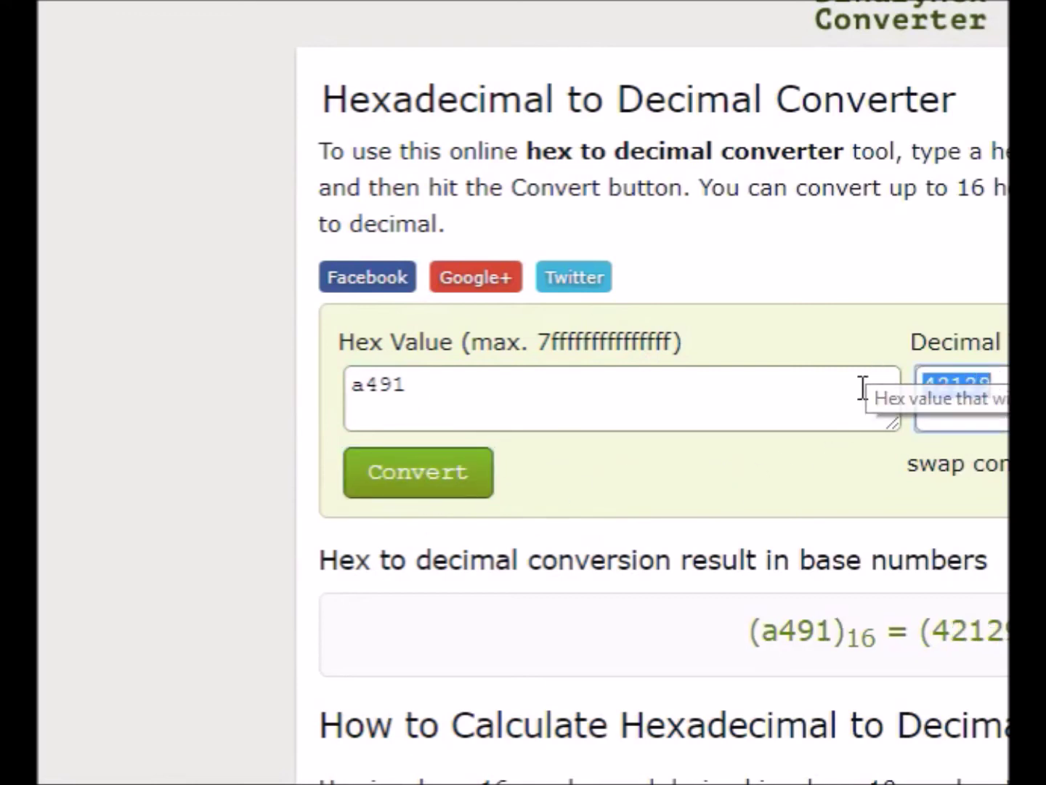
{"action": "left_click", "coordinate": [676, 405]}
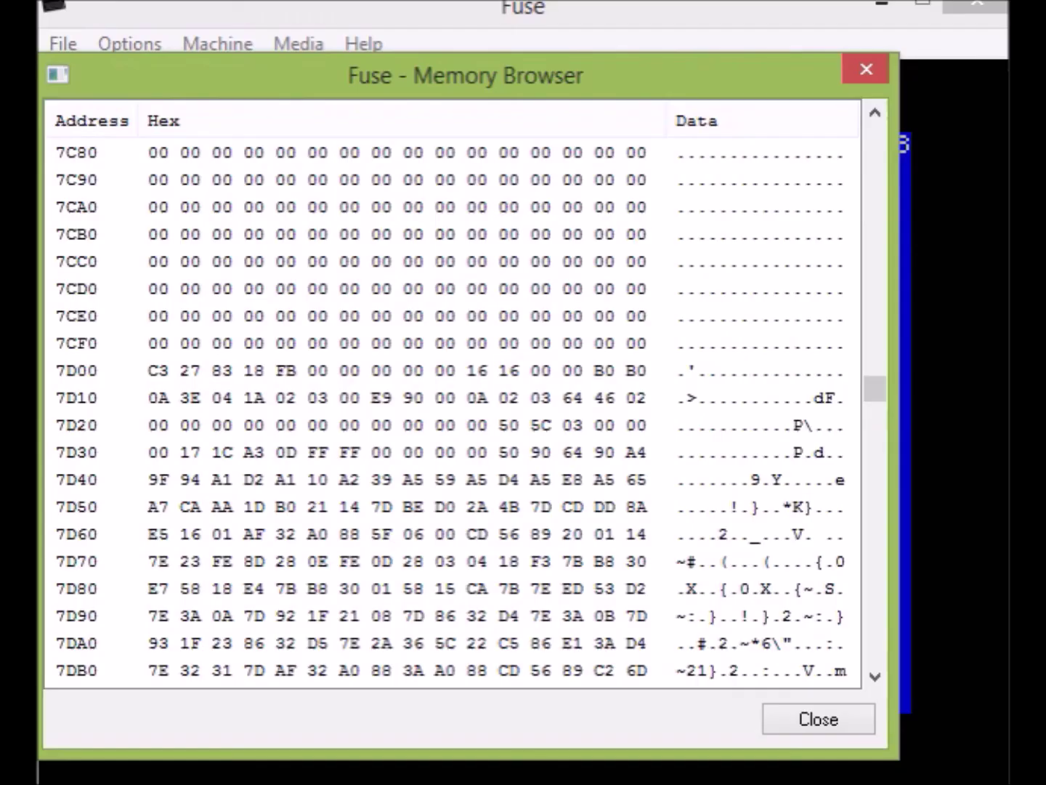
Step: Close the memory browser and add 41 to the address 42129 in Calculator
{"action": "left_click", "coordinate": [860, 82]}
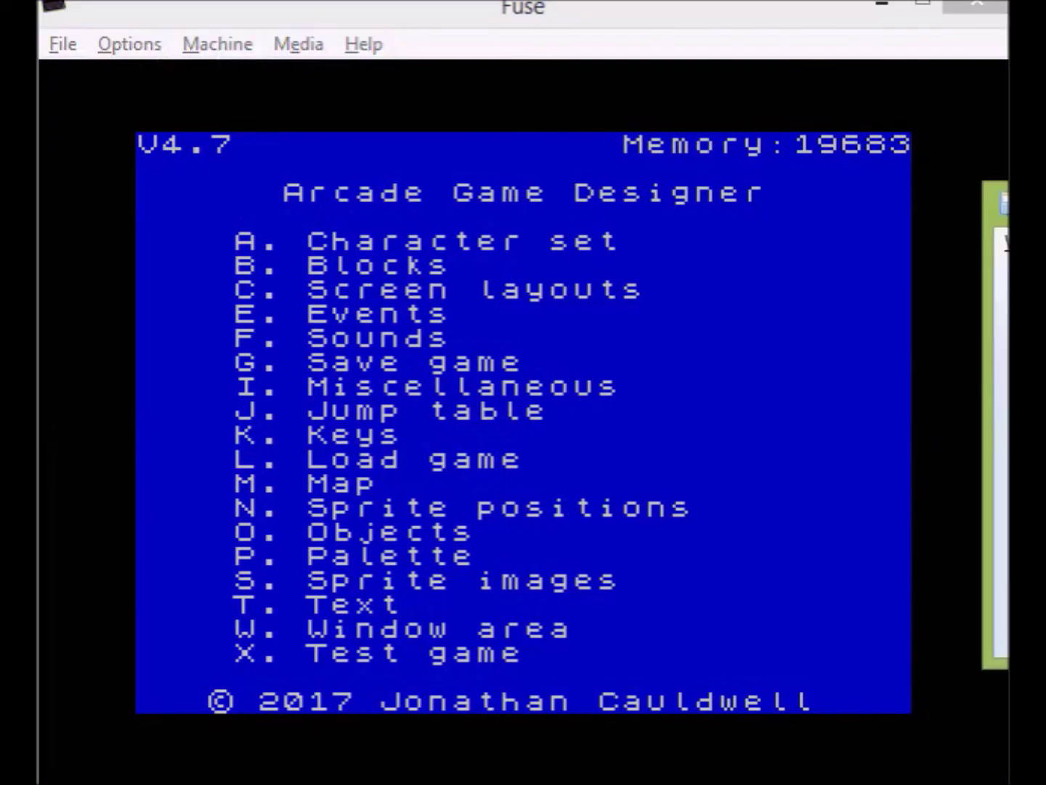
{"action": "left_click_drag", "start_coordinate": [999, 214], "coordinate": [600, 210]}
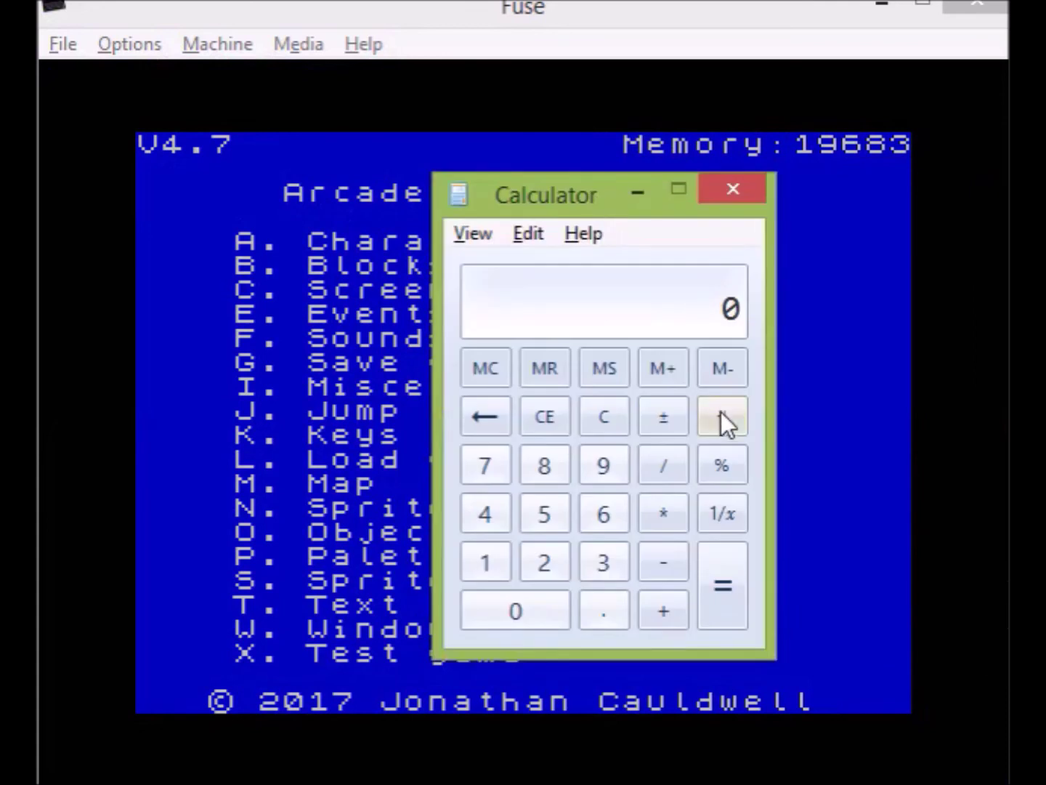
{"action": "left_click", "coordinate": [491, 513]}
{"action": "left_click", "coordinate": [553, 563]}
{"action": "left_click", "coordinate": [486, 562]}
{"action": "left_click", "coordinate": [537, 561]}
{"action": "left_click", "coordinate": [600, 466]}
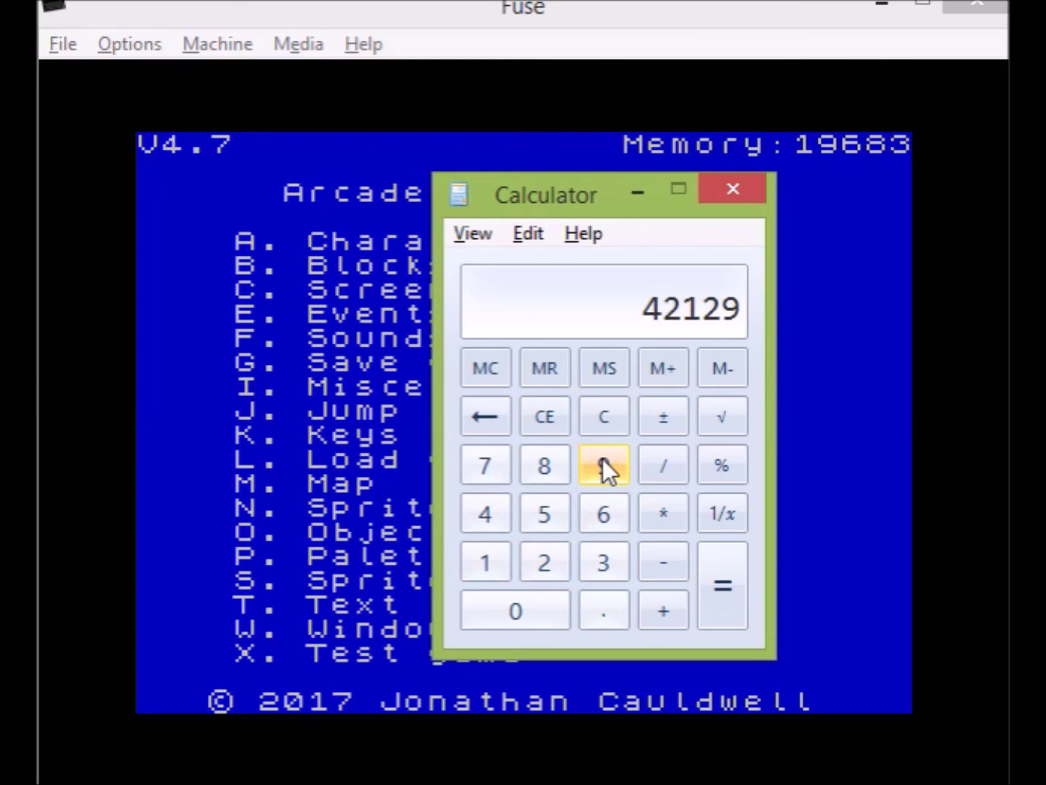
{"action": "left_click", "coordinate": [665, 605]}
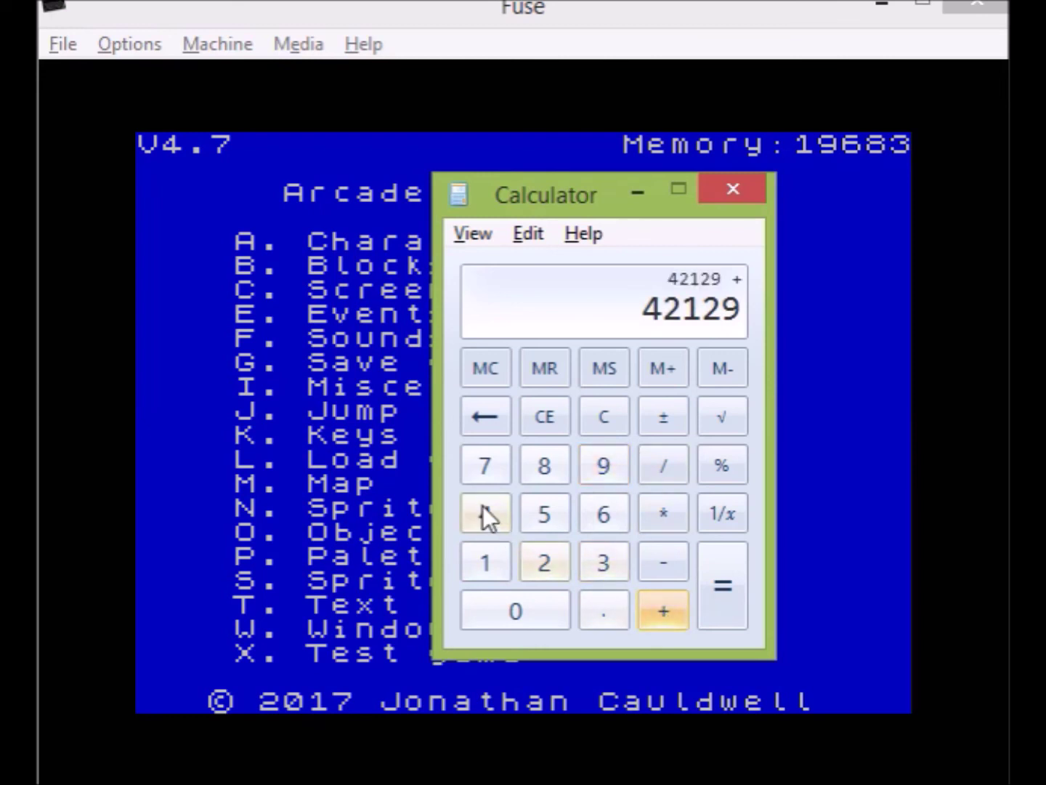
{"action": "left_click", "coordinate": [479, 514]}
{"action": "left_click", "coordinate": [485, 546]}
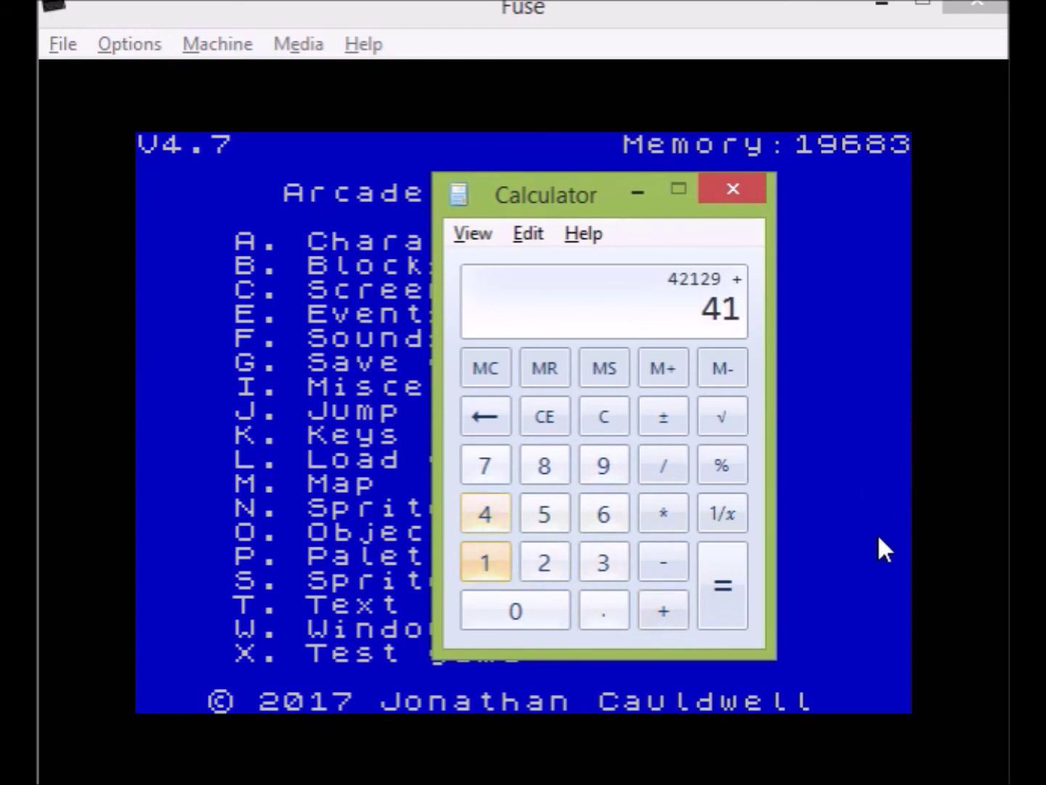
{"action": "left_click", "coordinate": [727, 582]}
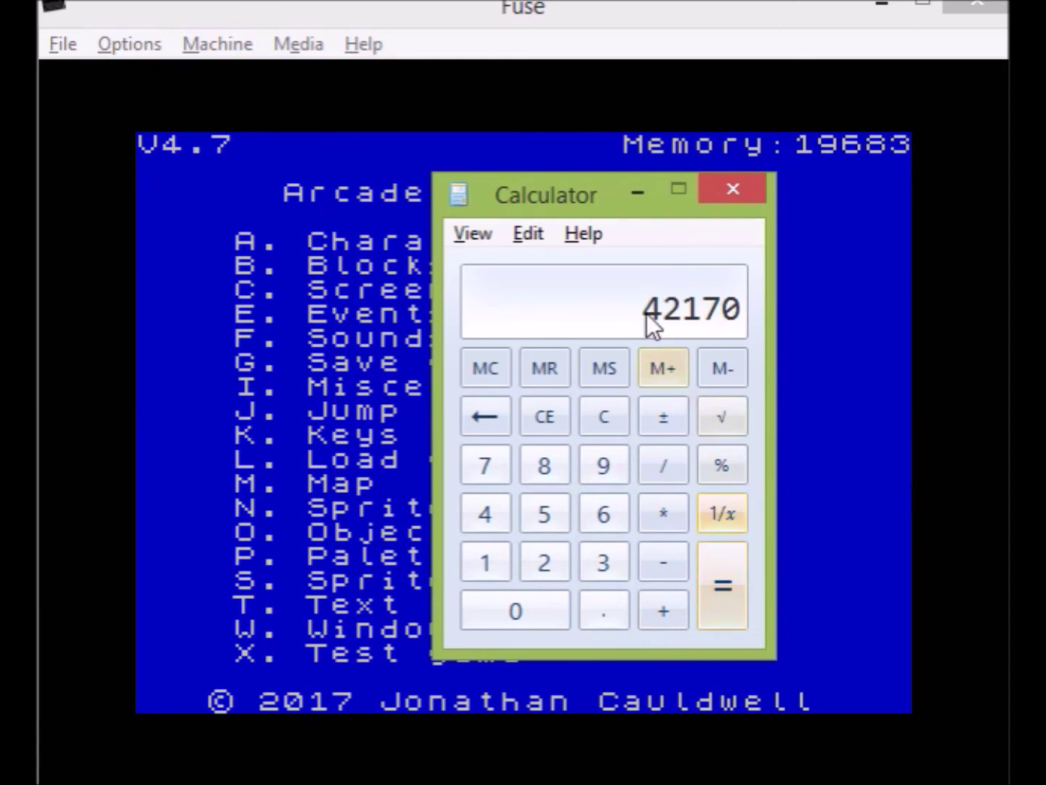
Step: Copy the calculated sum and close Calculator
{"action": "right_click", "coordinate": [668, 304]}
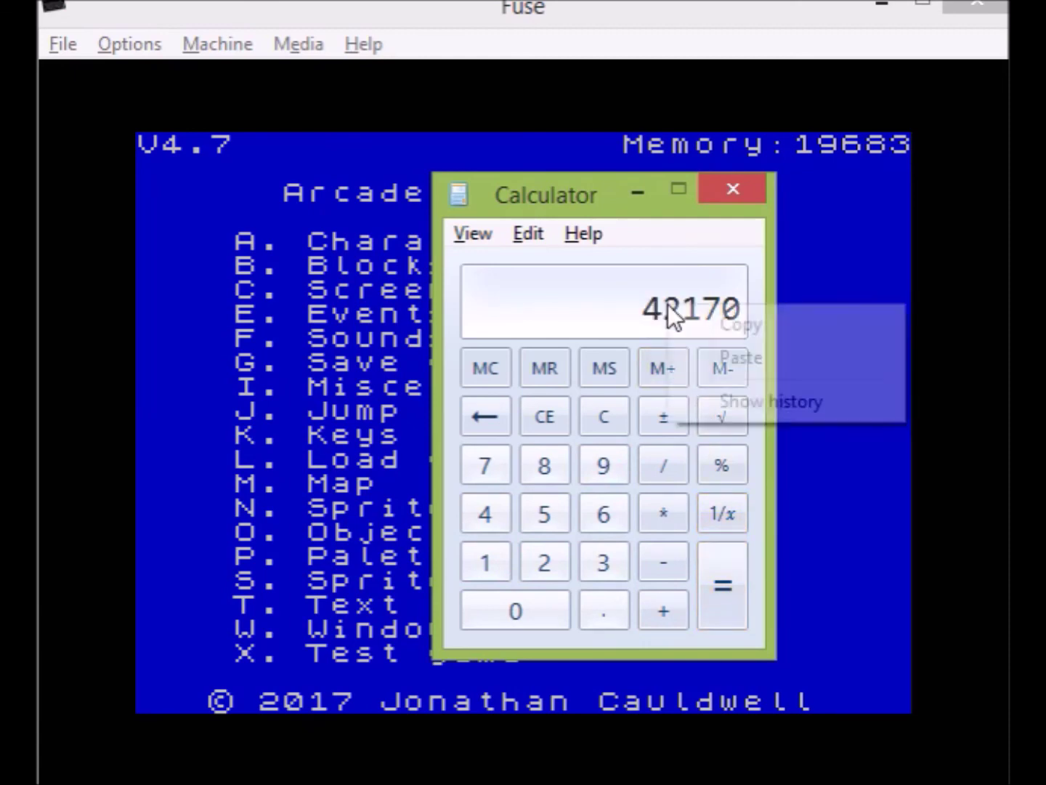
{"action": "left_click", "coordinate": [709, 326]}
{"action": "left_click", "coordinate": [733, 188]}
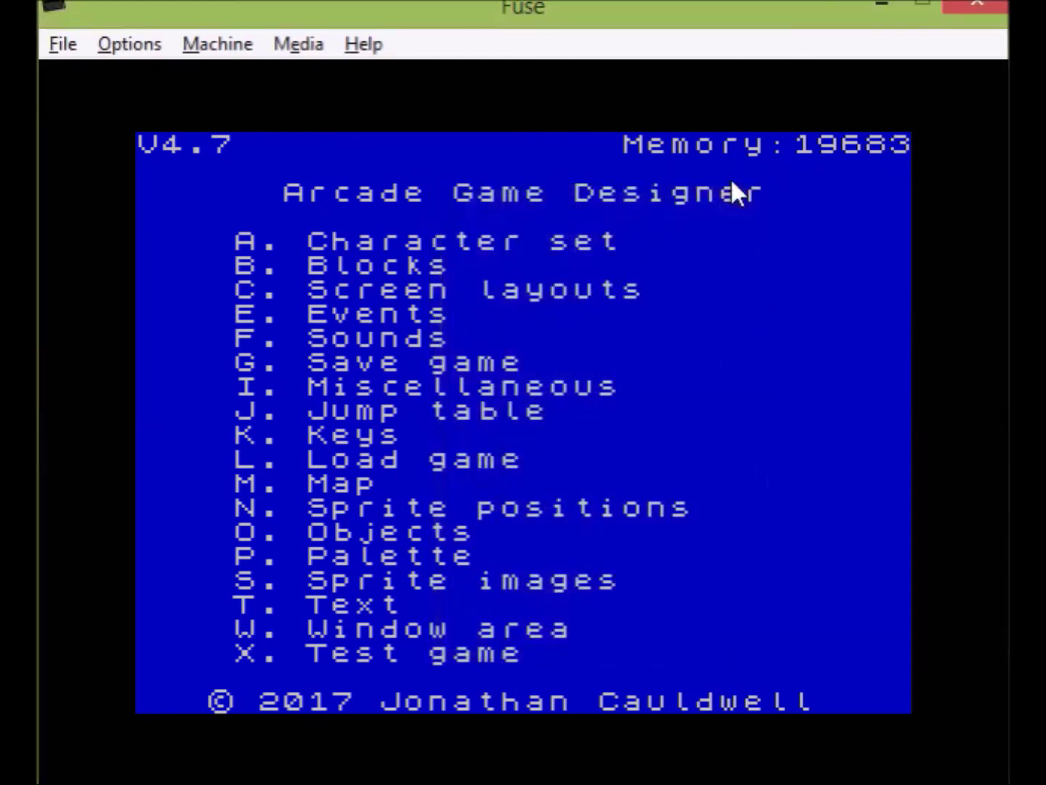
Step: Load the binary file sabre_flower_atts.bin into memory at the copied start address 42170
{"action": "left_click", "coordinate": [62, 45]}
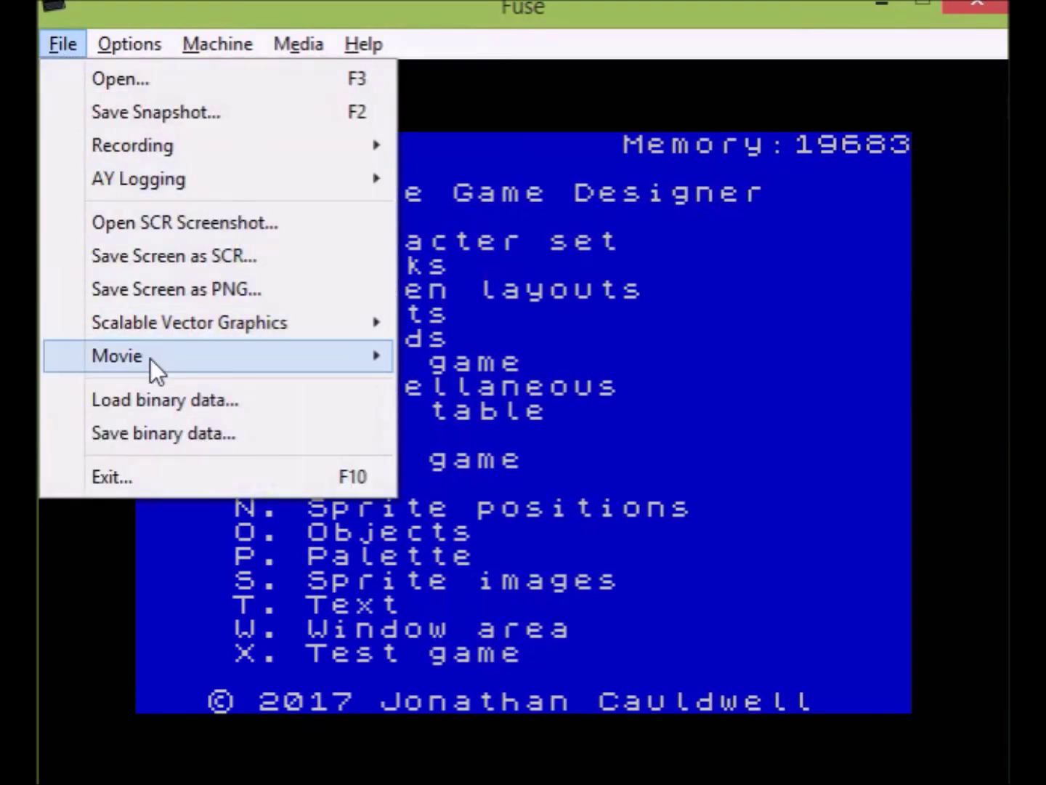
{"action": "left_click", "coordinate": [157, 400]}
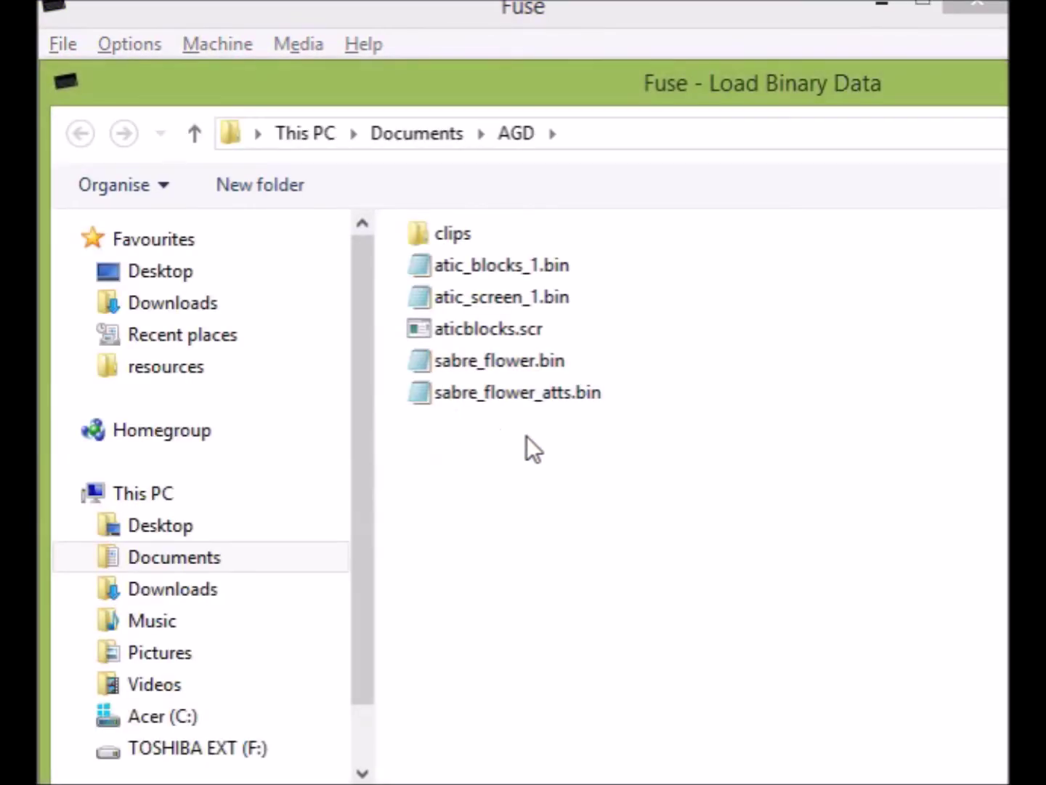
{"action": "left_click", "coordinate": [522, 397]}
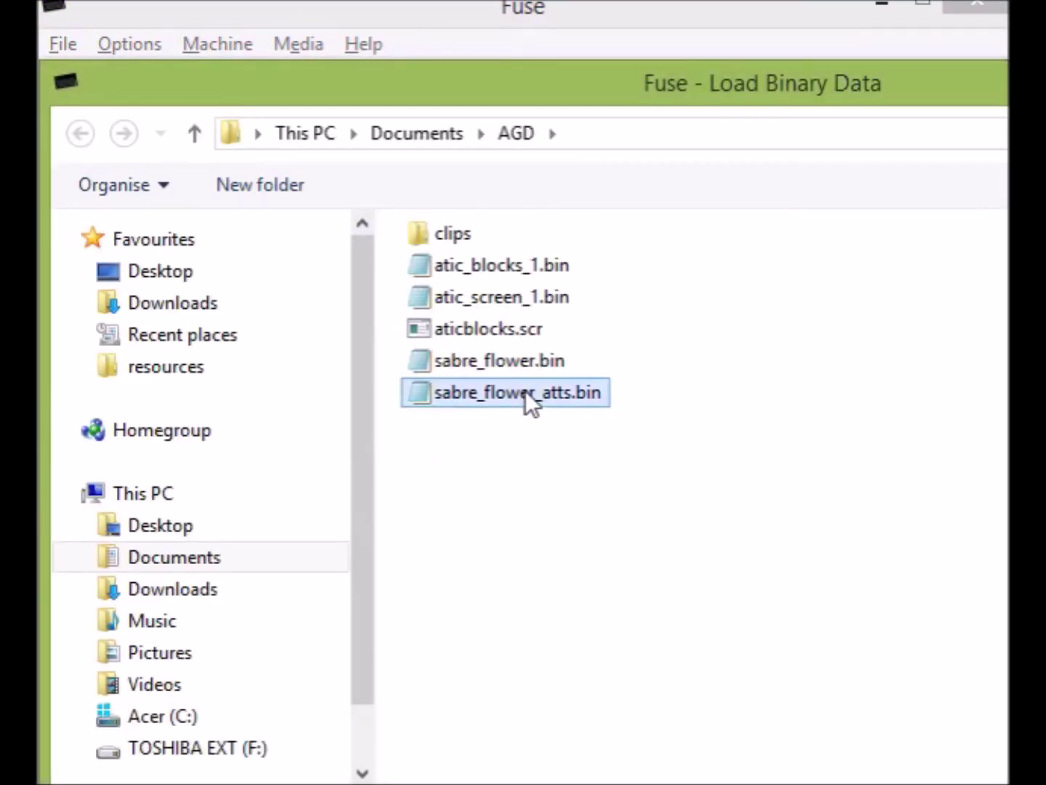
{"action": "key", "text": "Return"}
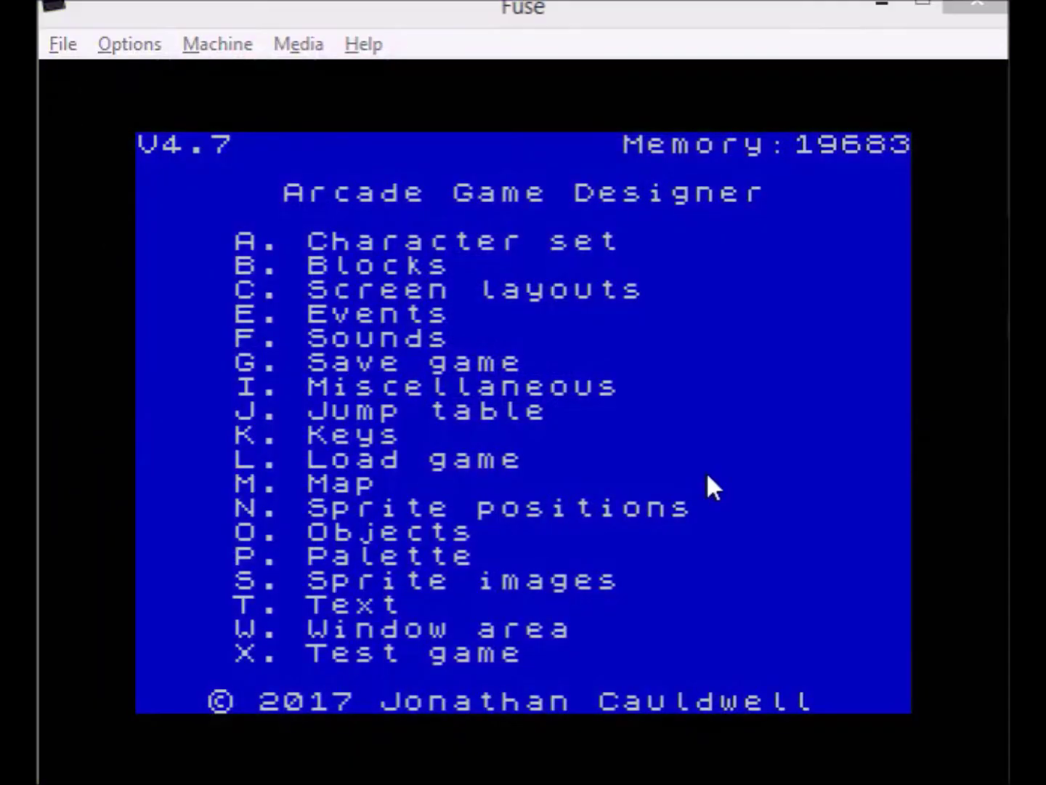
{"action": "left_click", "coordinate": [589, 407]}
{"action": "right_click", "coordinate": [598, 412]}
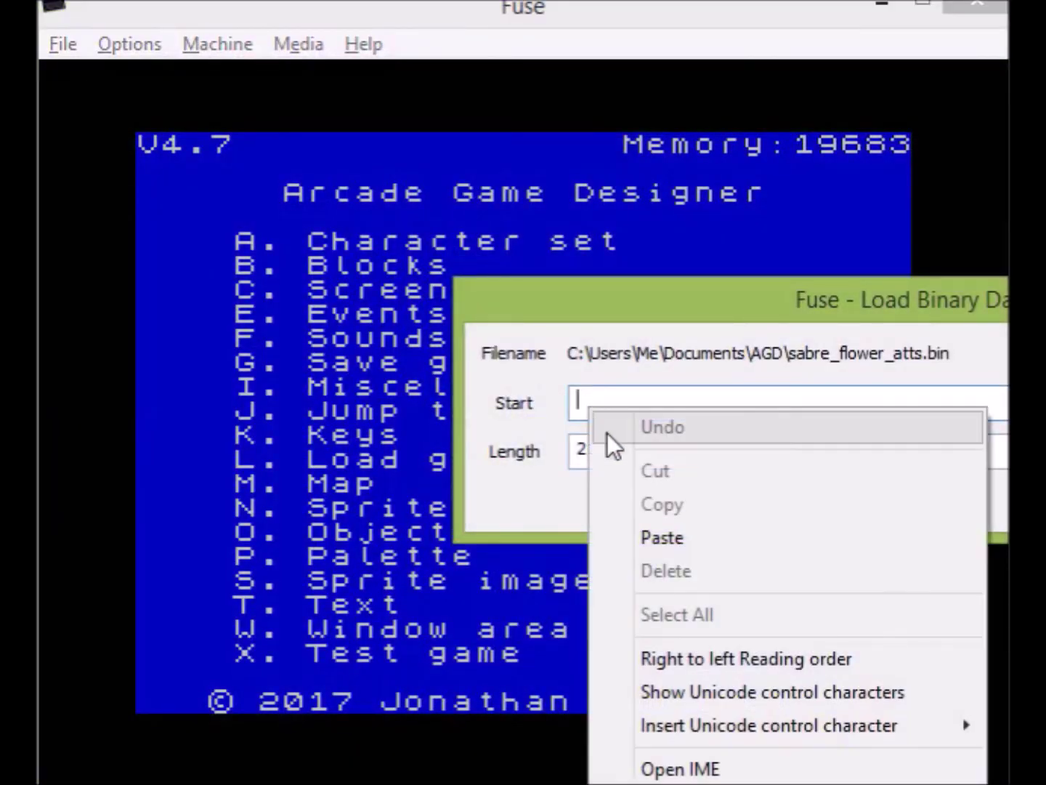
{"action": "left_click", "coordinate": [689, 538]}
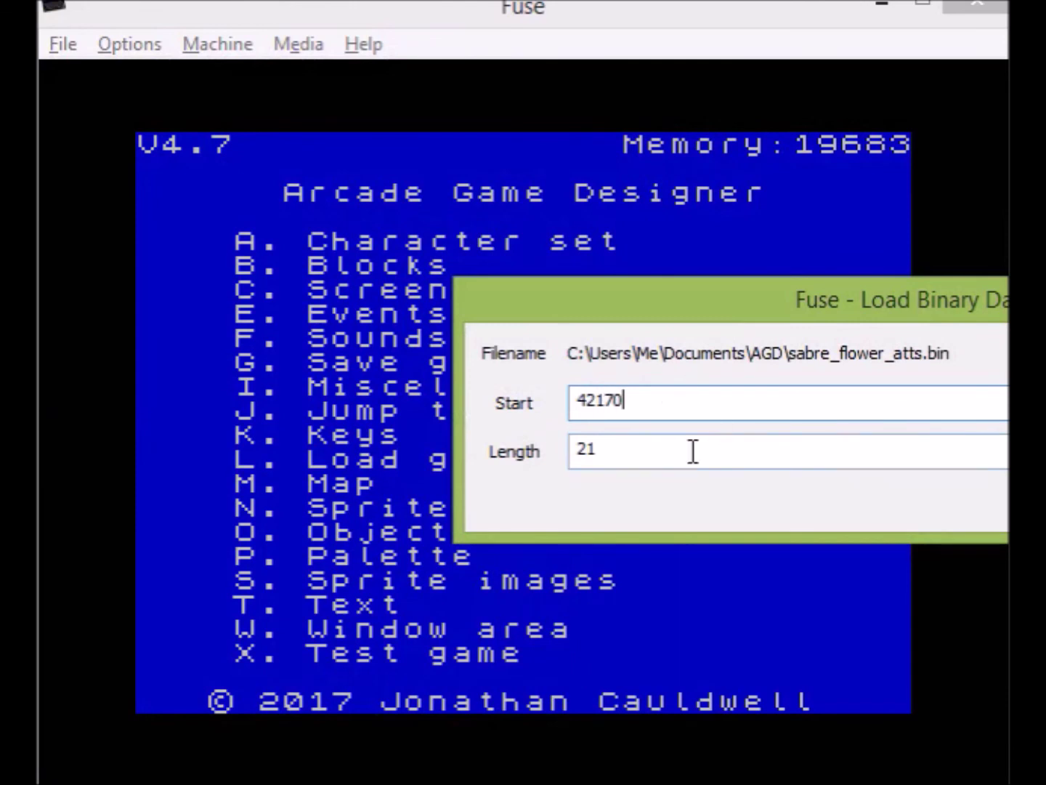
{"action": "key", "text": "Return"}
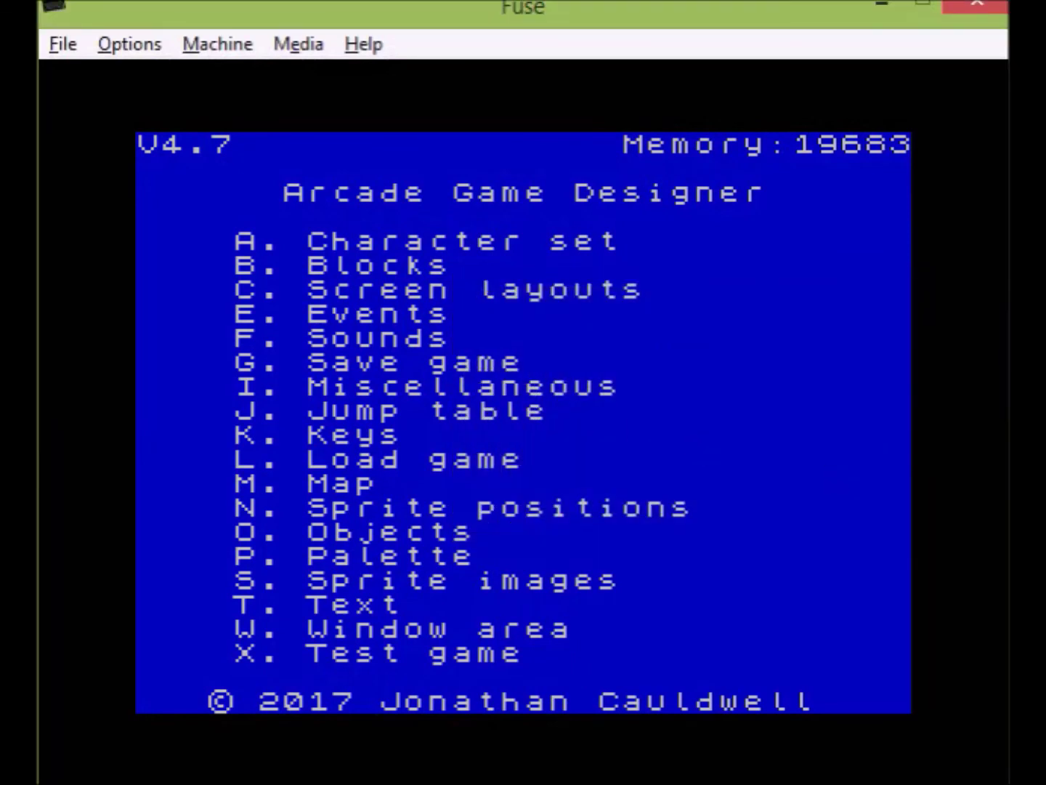
Step: Examine the colours of the plant's blocks in the block editor, stepping back to block 39 and forward to block 41
{"action": "key", "text": "b"}
{"action": "key", "text": "comma"}
{"action": "key", "text": "comma"}
{"action": "key", "text": "comma"}
{"action": "key", "text": "comma"}
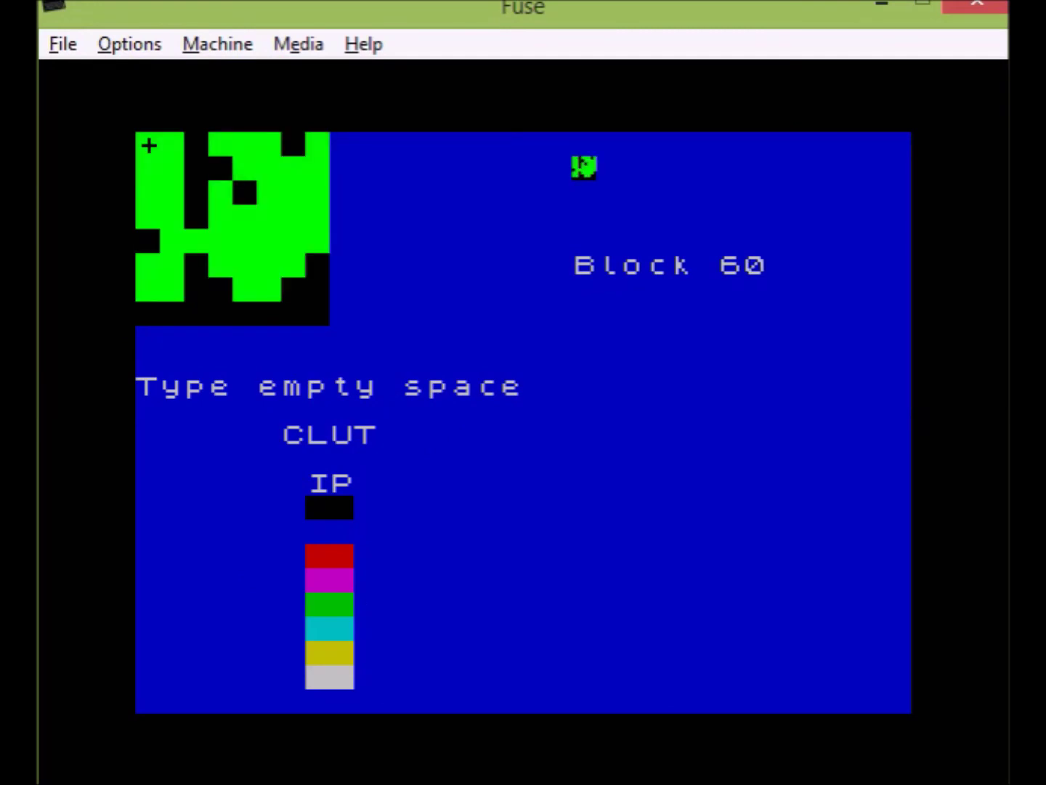
{"action": "key", "text": "comma"}
{"action": "key", "text": "comma"}
{"action": "key", "text": "comma"}
{"action": "key", "text": "comma"}
{"action": "key", "text": "comma"}
{"action": "key", "text": "comma"}
{"action": "key", "text": "comma"}
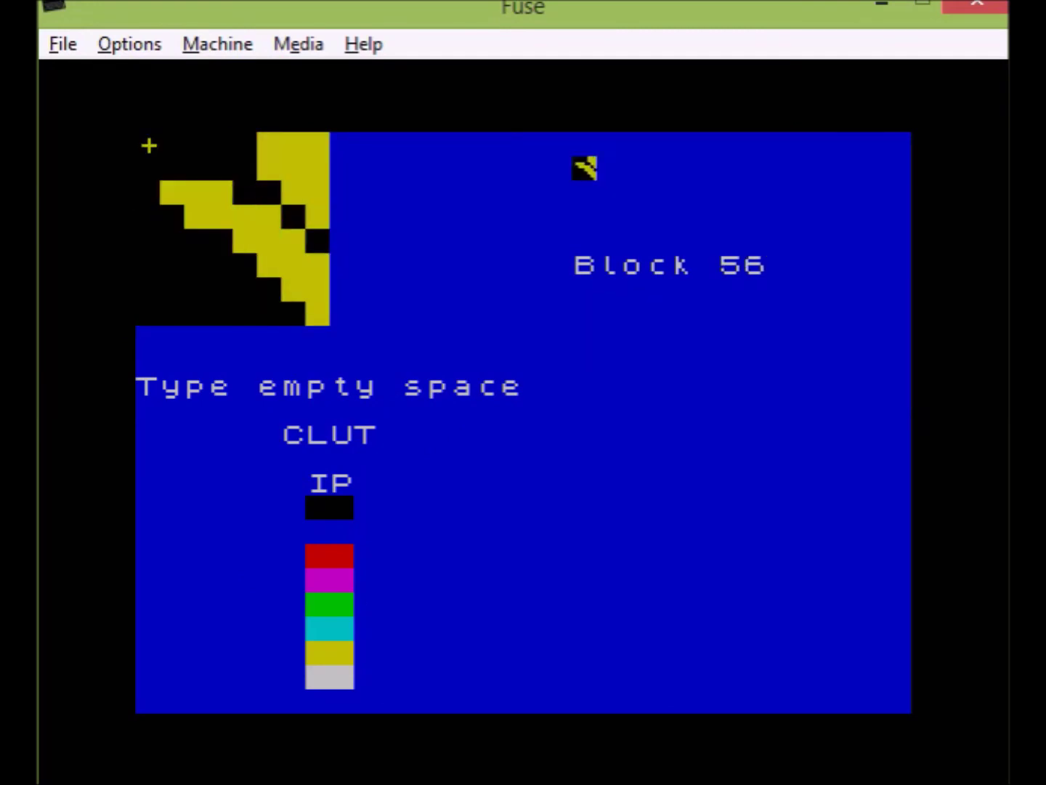
{"action": "key", "text": "comma"}
{"action": "key", "text": "comma"}
{"action": "key", "text": "comma"}
{"action": "key", "text": "comma"}
{"action": "key", "text": "comma"}
{"action": "key", "text": "comma"}
{"action": "key", "text": "comma"}
{"action": "key", "text": "comma"}
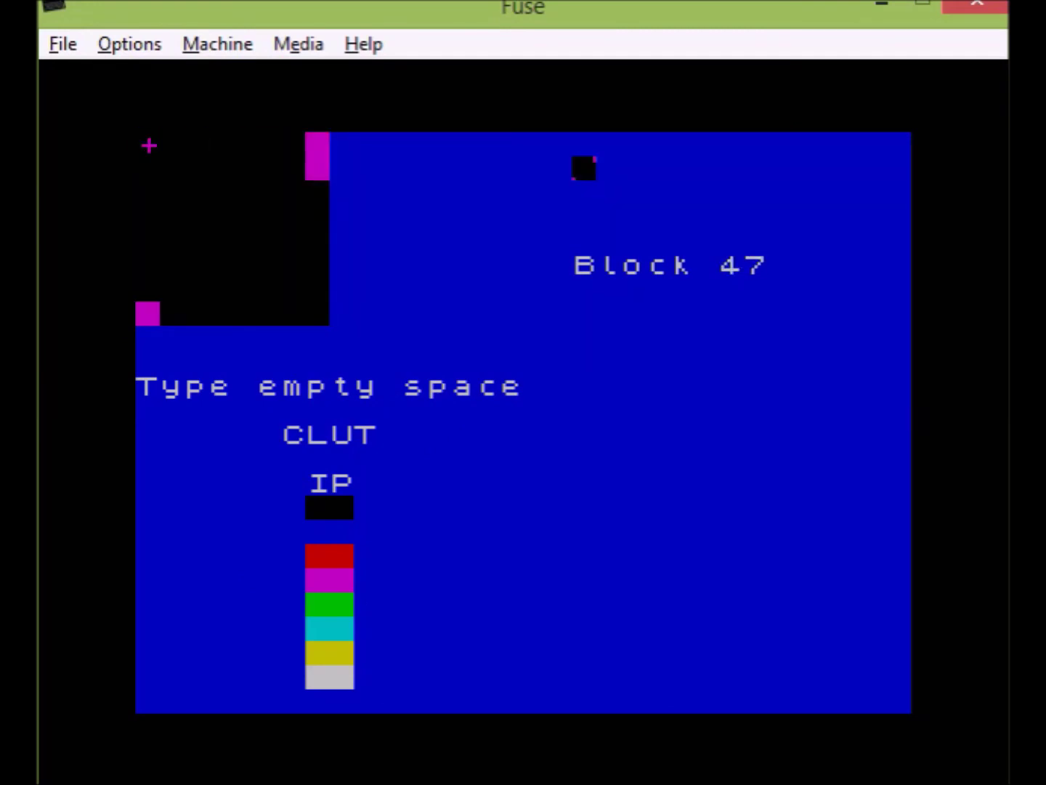
{"action": "key", "text": "comma"}
{"action": "key", "text": "comma"}
{"action": "key", "text": "comma"}
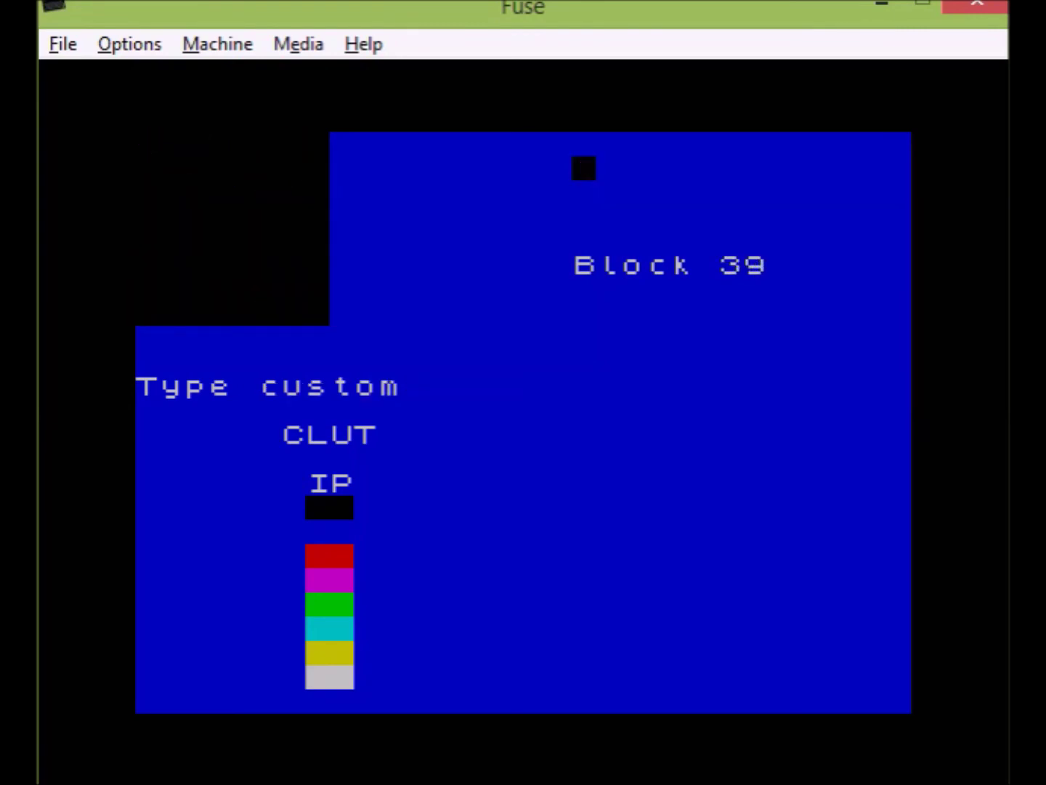
{"action": "key", "text": "period"}
{"action": "key", "text": "period"}
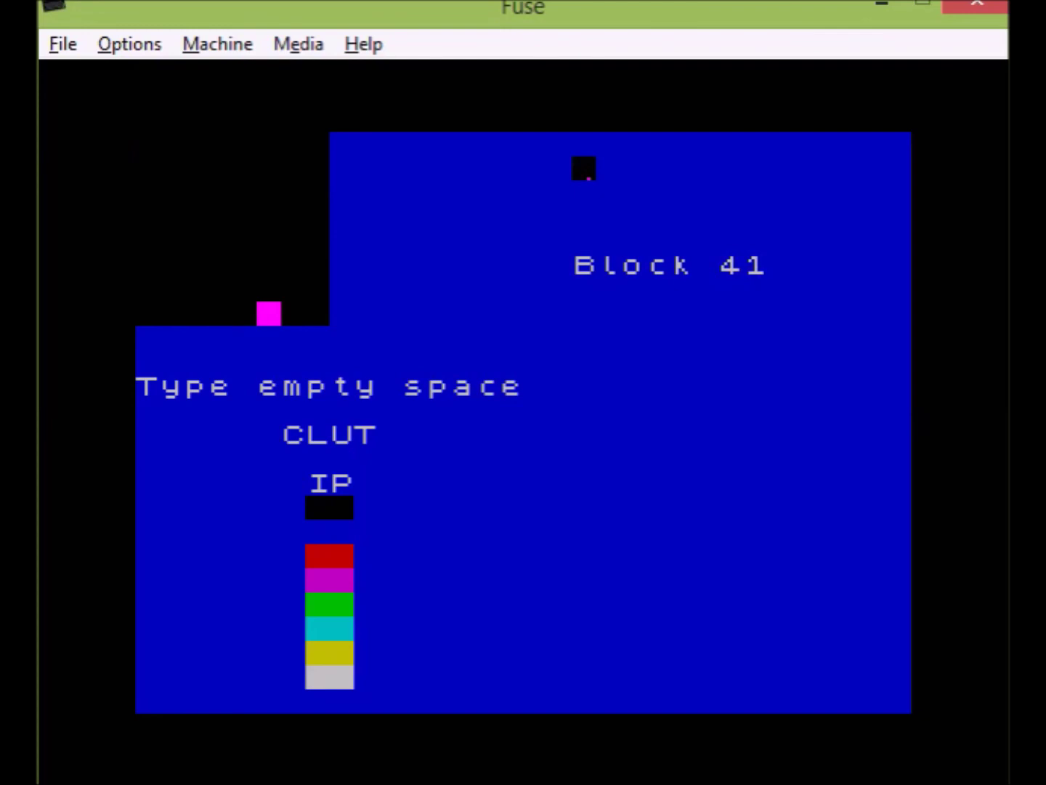
Step: Leave the block editor and view the coloured plant in the screen layout
{"action": "key", "text": "x"}
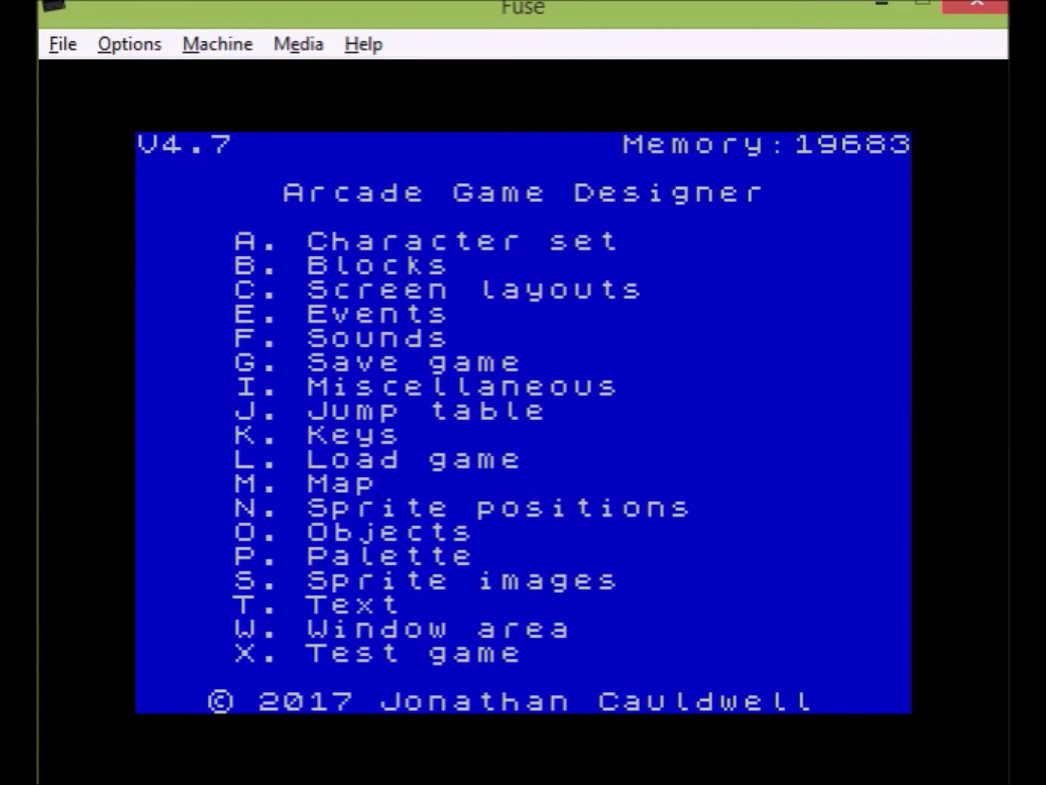
{"action": "key", "text": "c"}
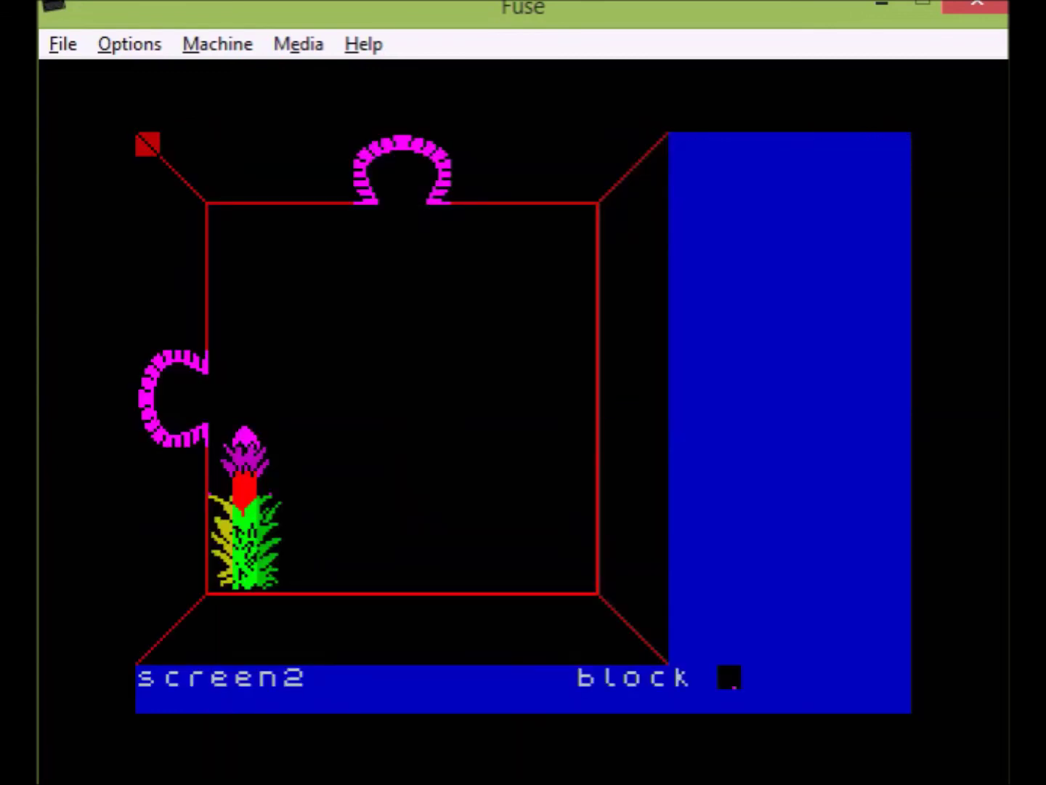